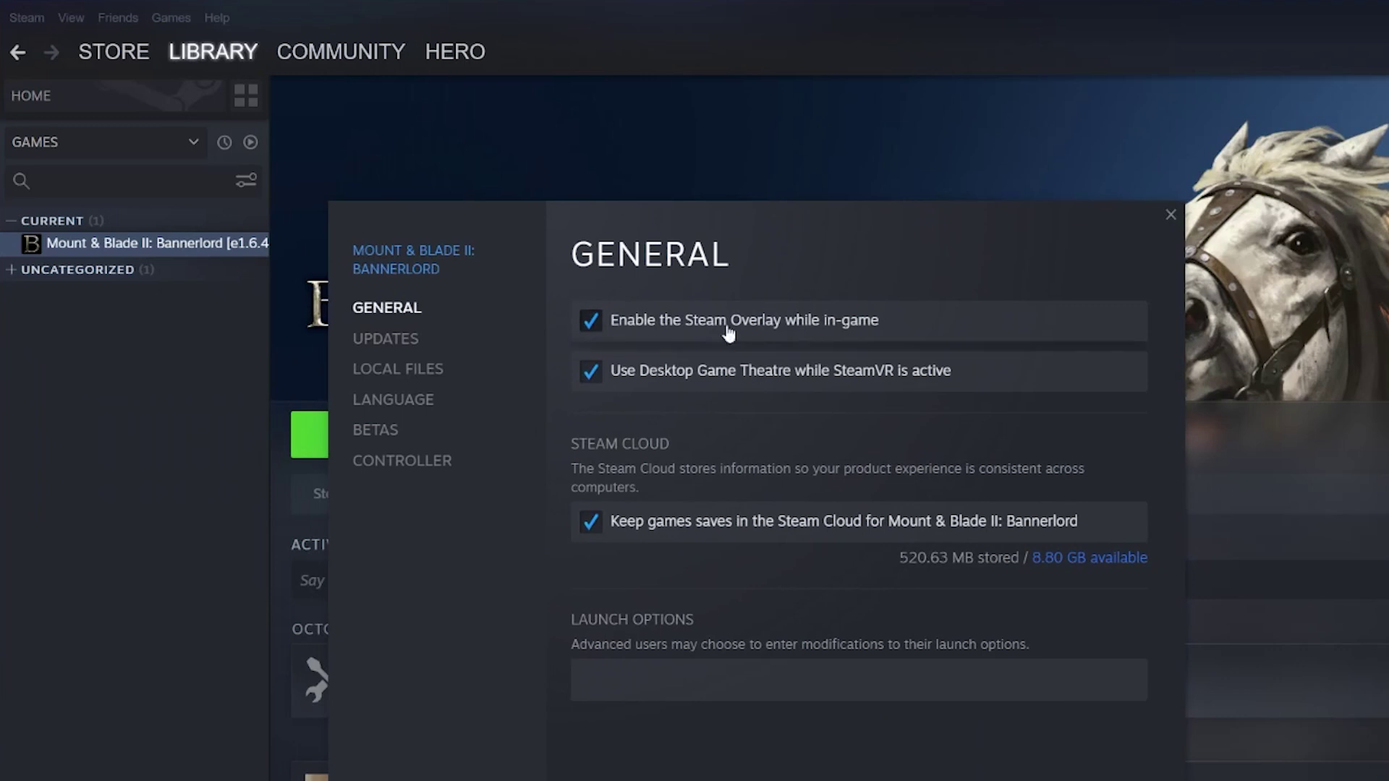
# Step: Opt Mount & Blade II: Bannerlord into the e1.6.0 beta branch and close the game's properties
pyautogui.click(379, 434)
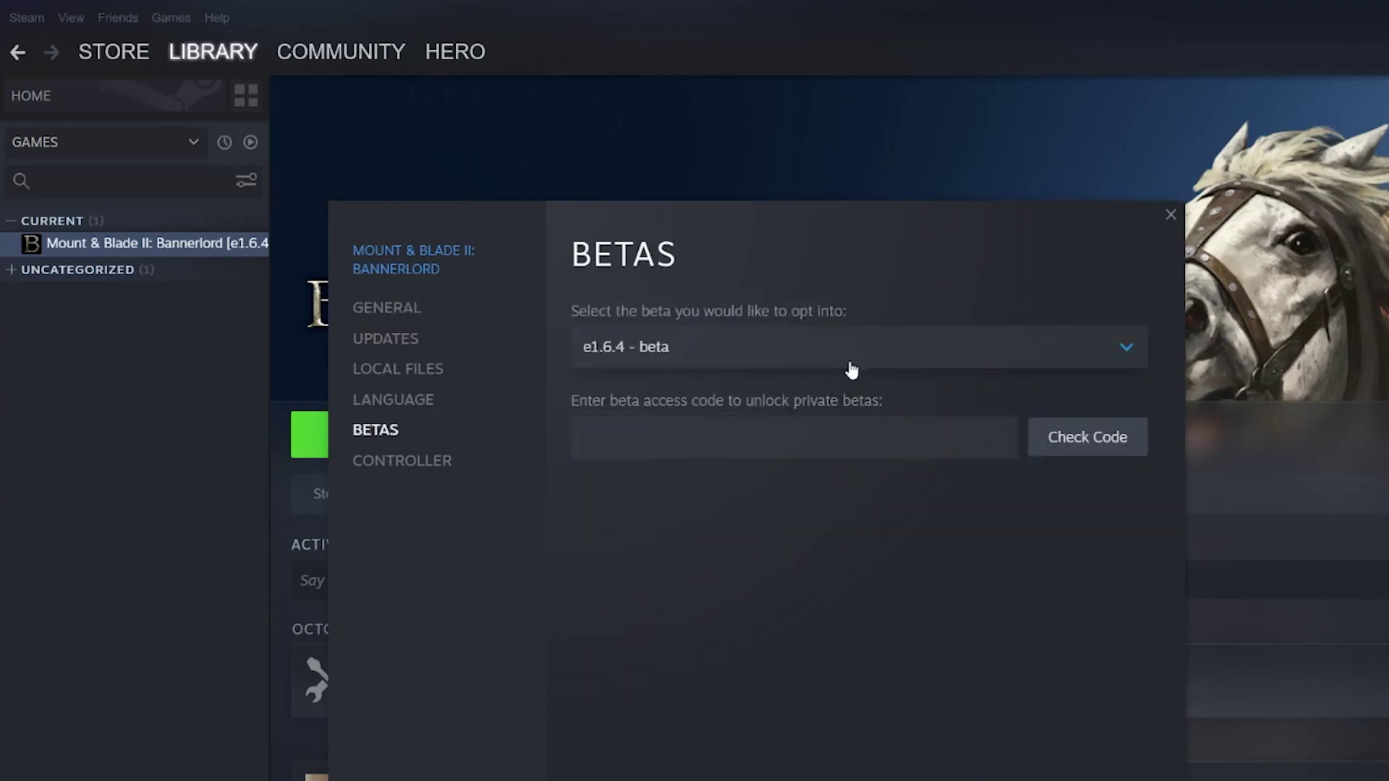
pyautogui.click(1126, 349)
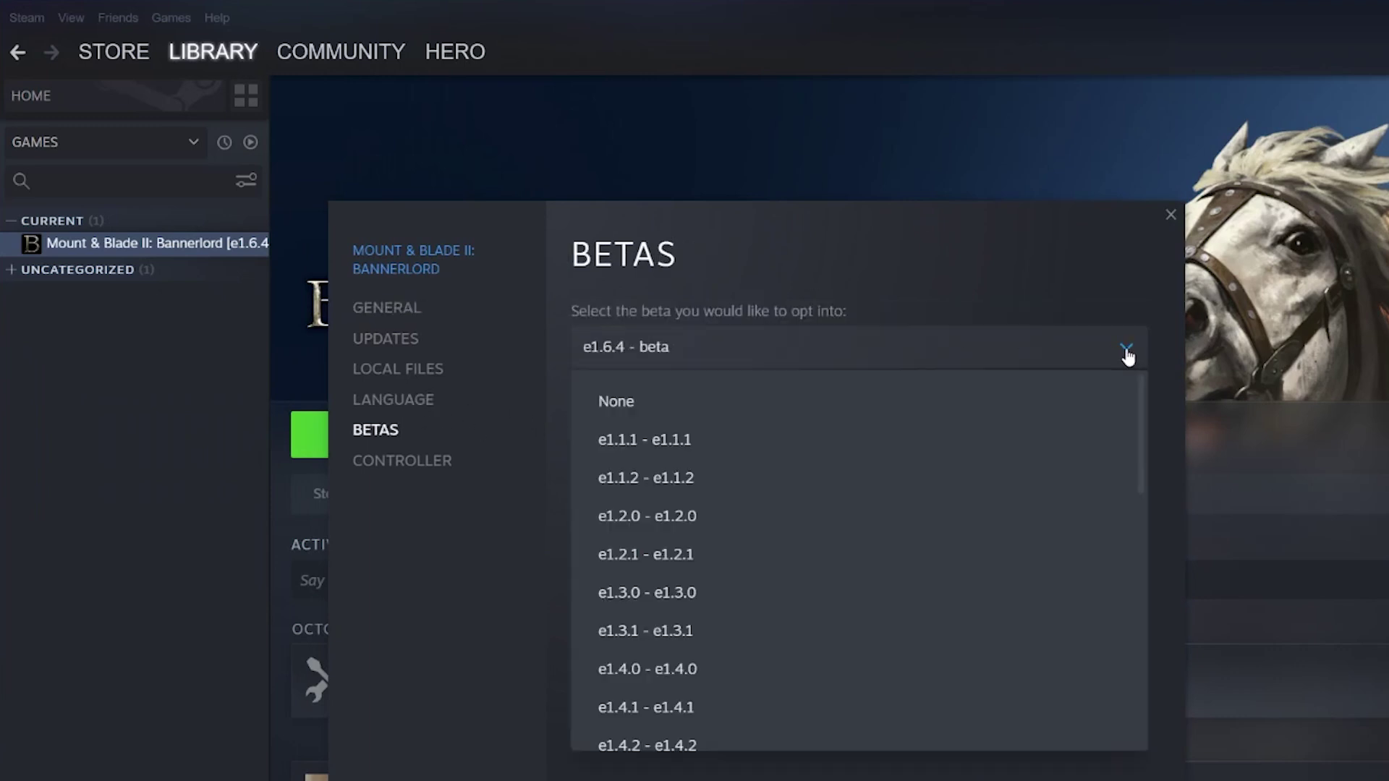
pyautogui.scroll(-10, 843, 595)
pyautogui.scroll(-2, 844, 598)
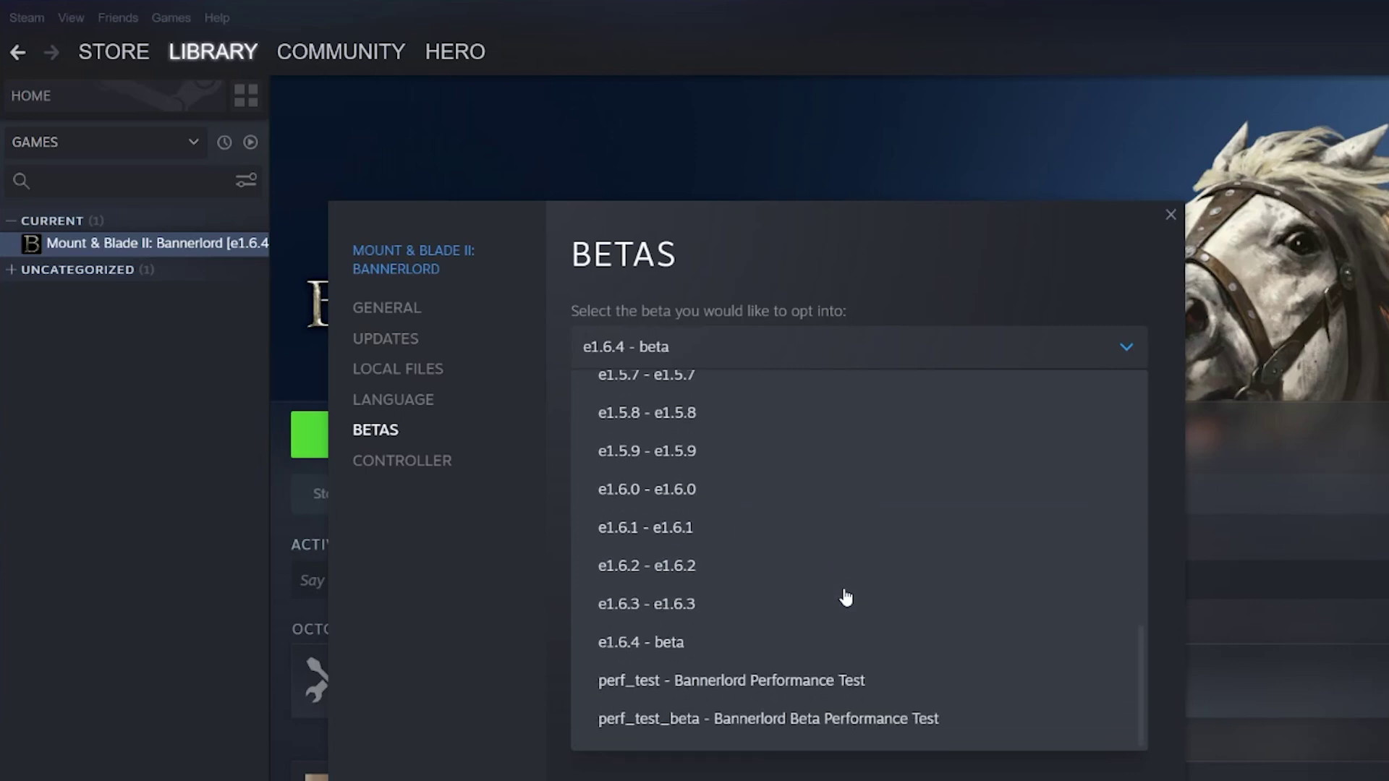
pyautogui.click(792, 488)
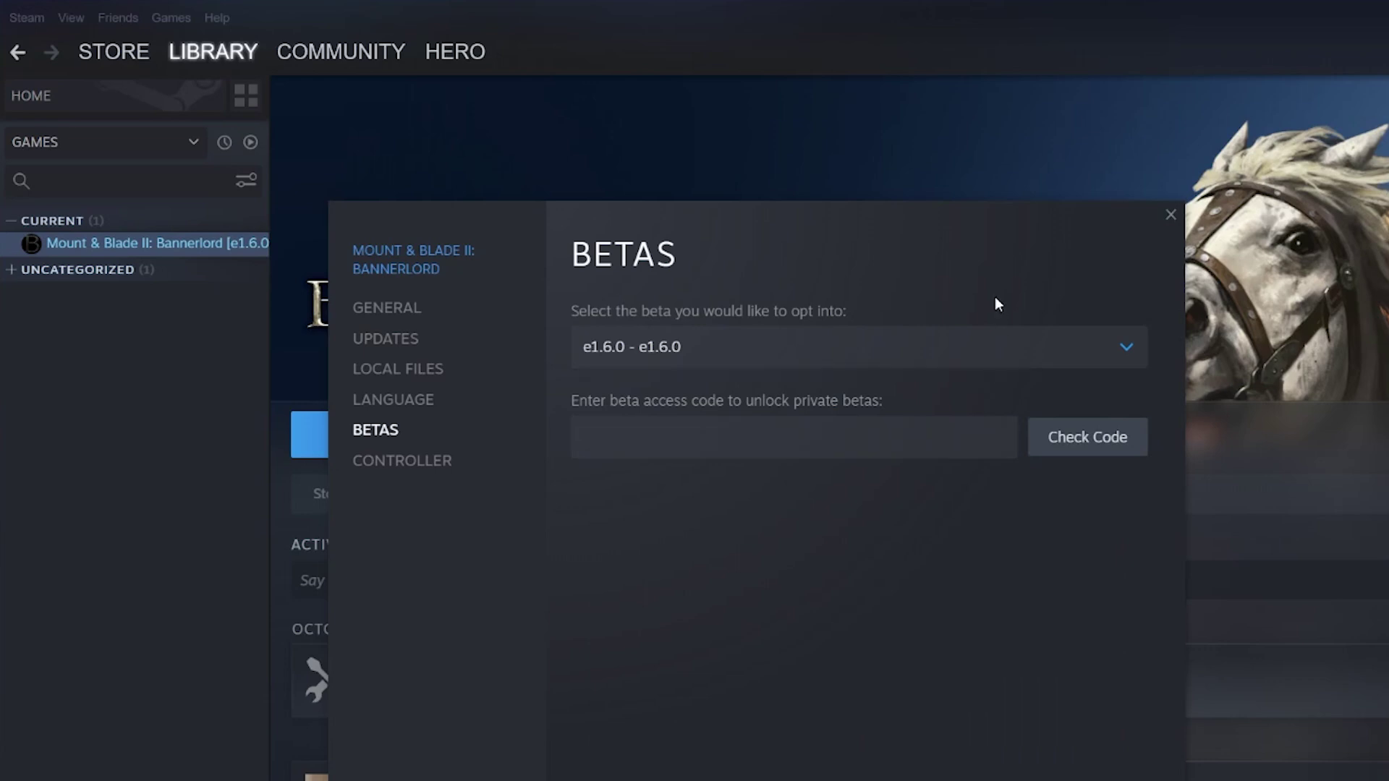
pyautogui.click(1171, 215)
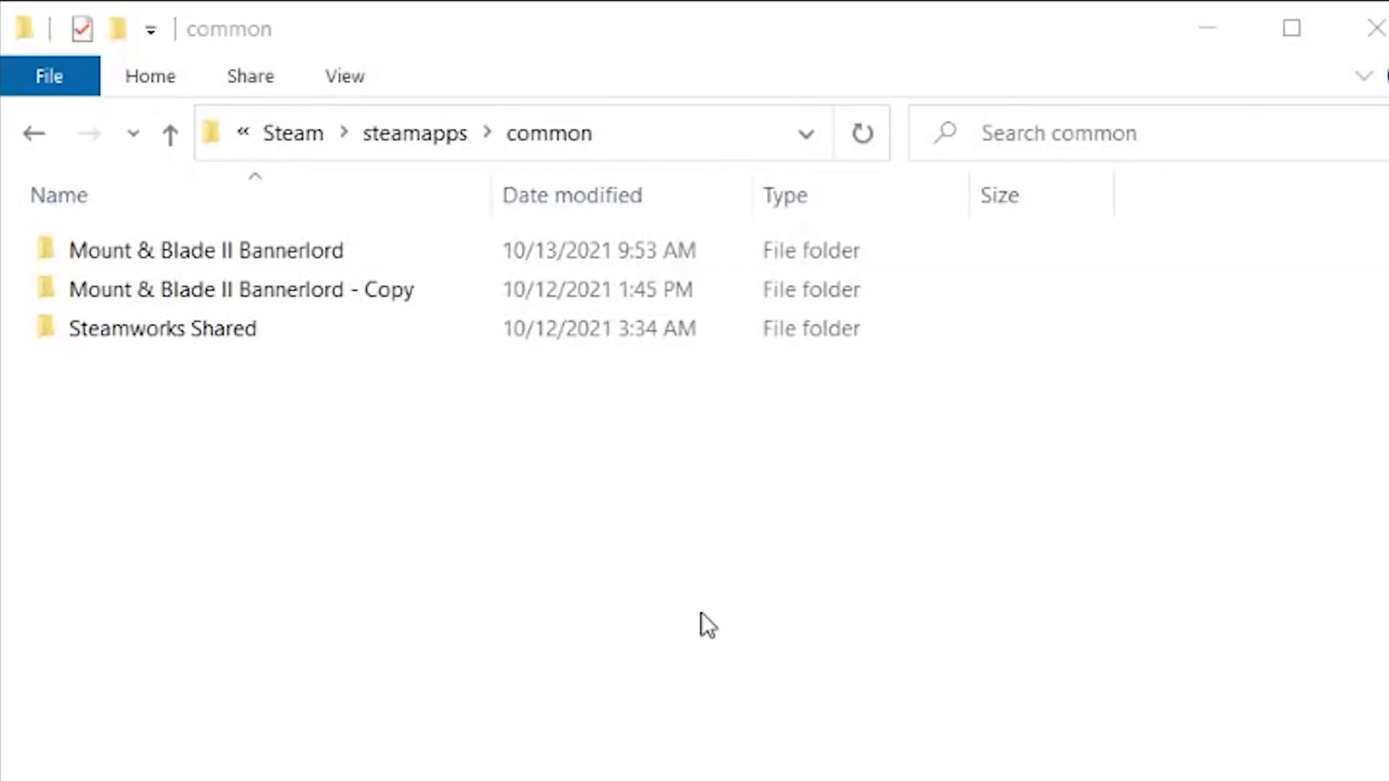
# Step: Display the full path of the Steam common folder in File Explorer
pyautogui.click(699, 613)
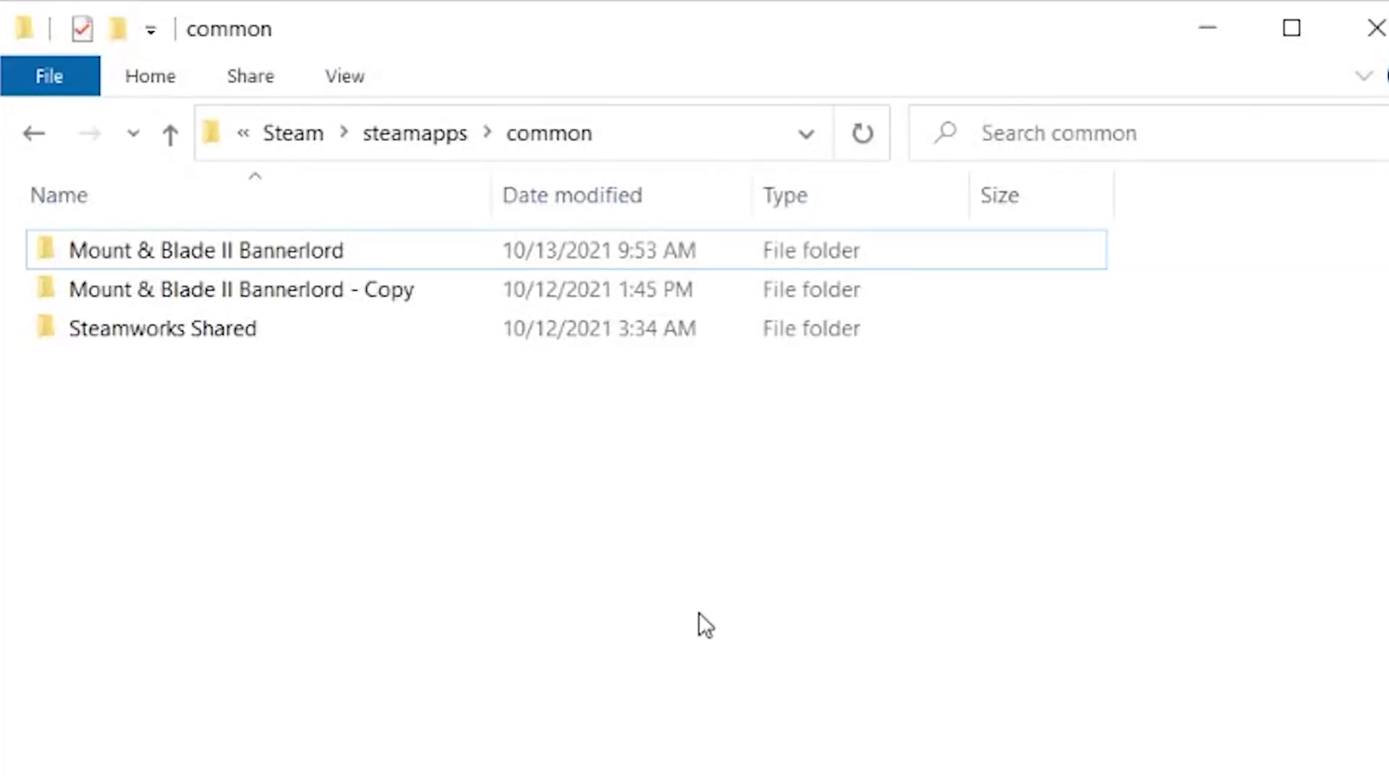
pyautogui.click(687, 128)
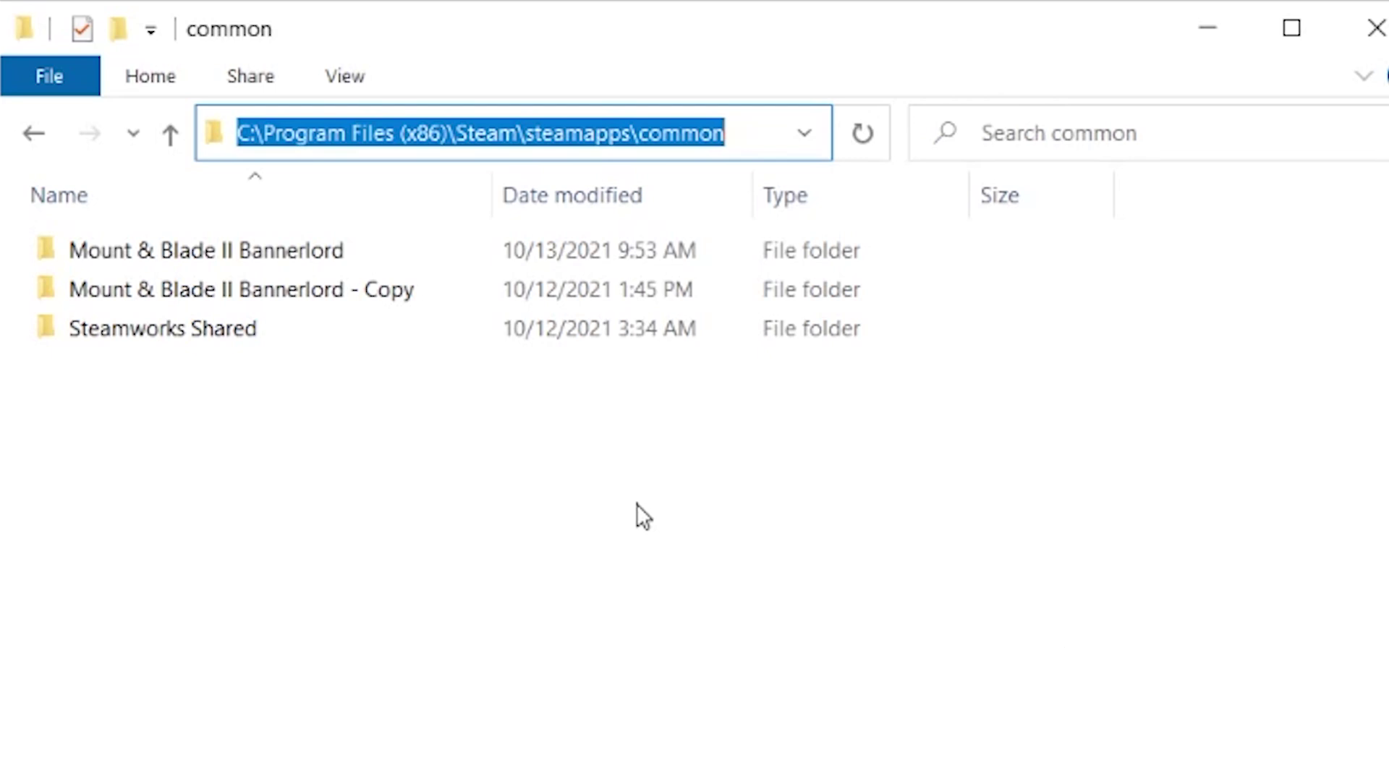
pyautogui.click(363, 389)
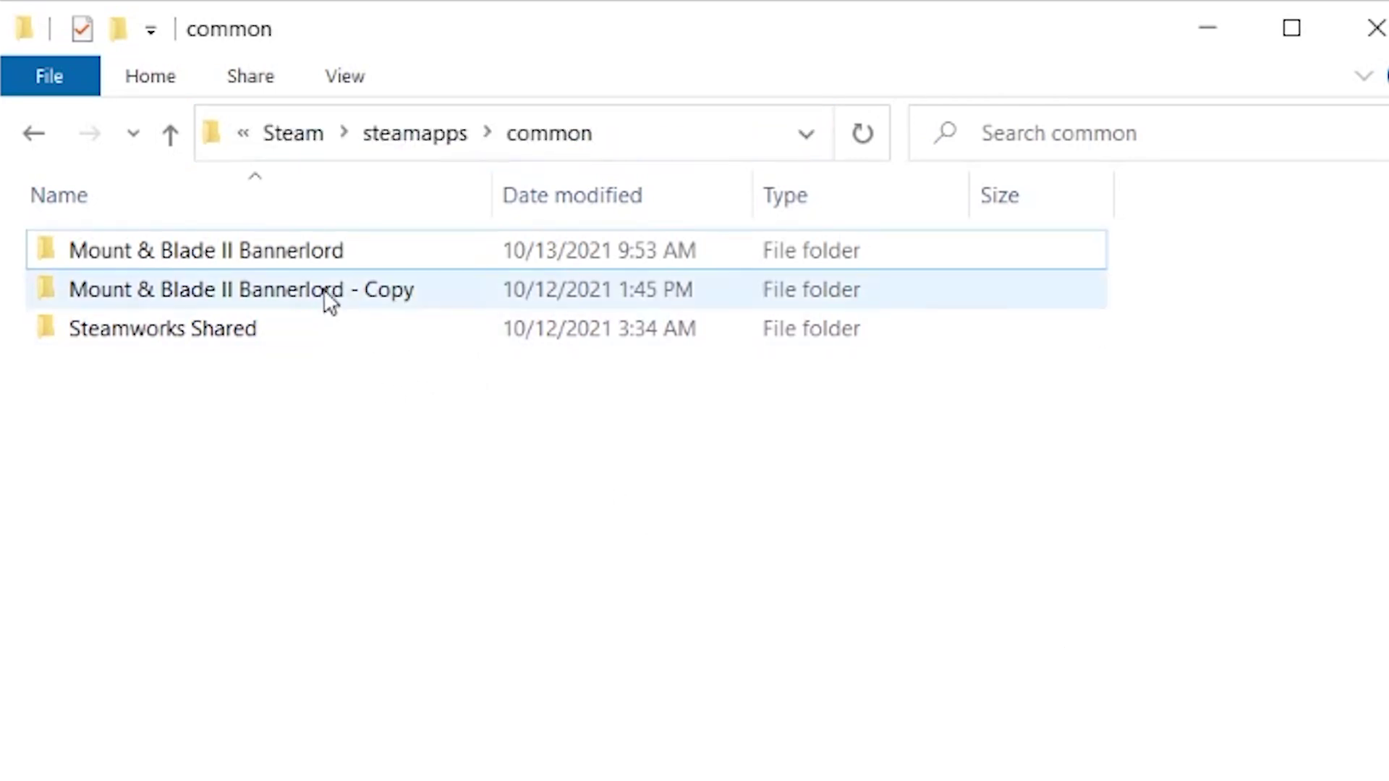
# Step: Try to copy the Mount & Blade II Bannerlord folder and paste it into the same common folder
pyautogui.rightClick(310, 251)
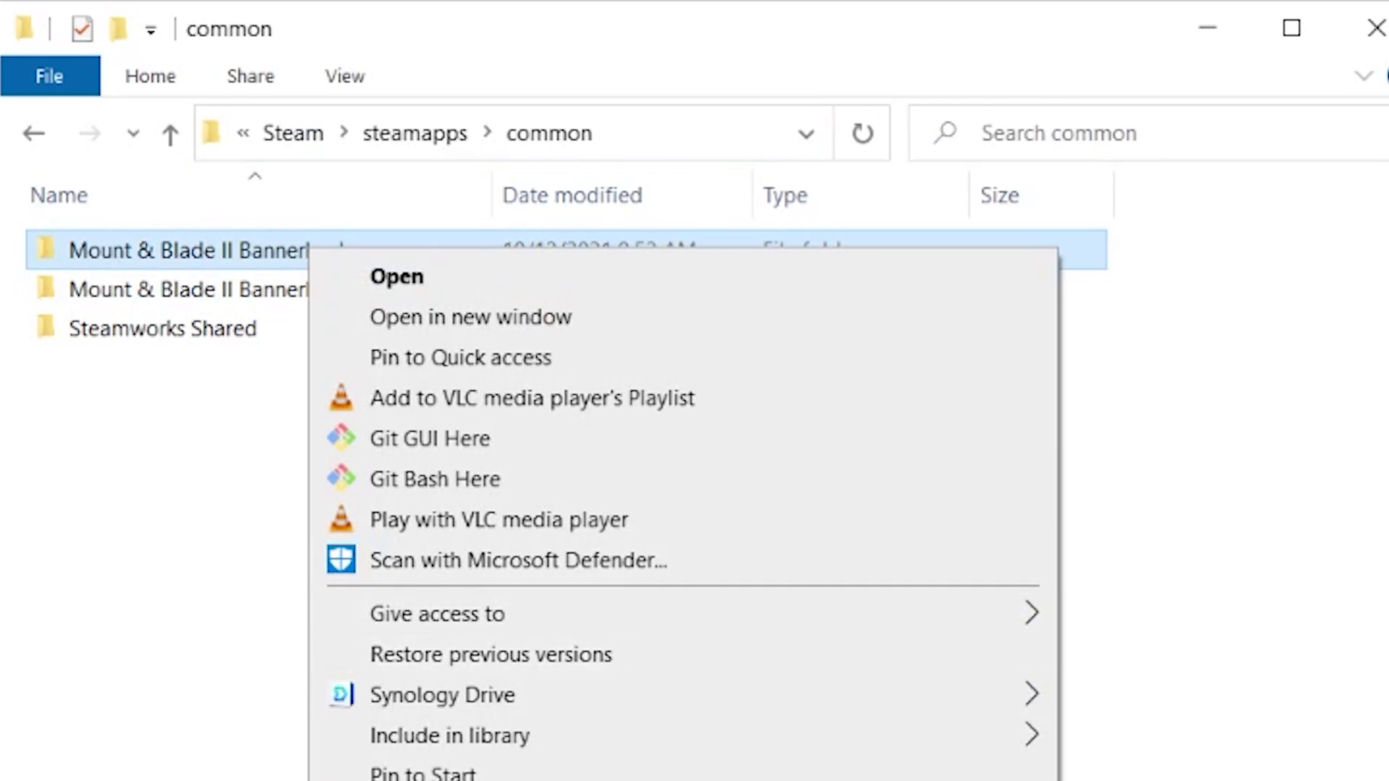
pyautogui.press('Escape')
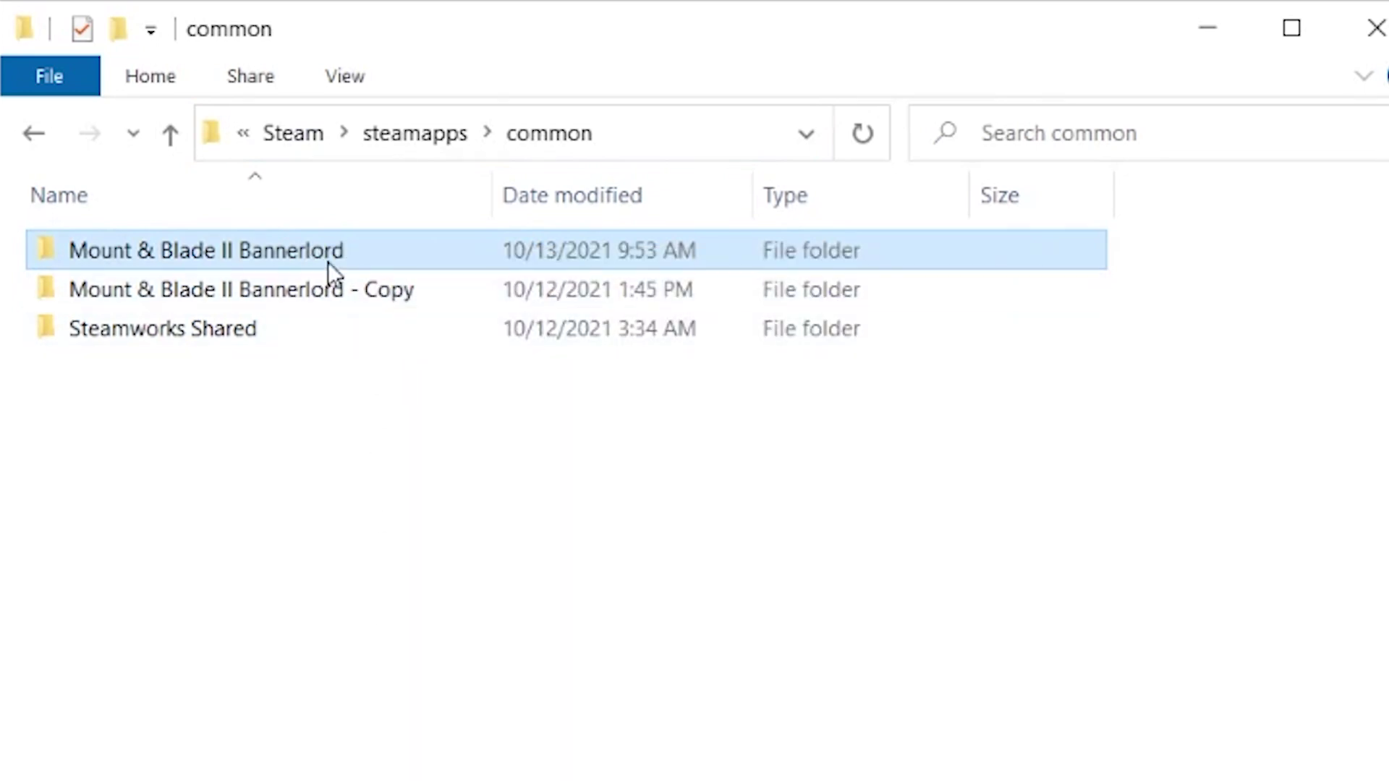
pyautogui.rightClick(330, 444)
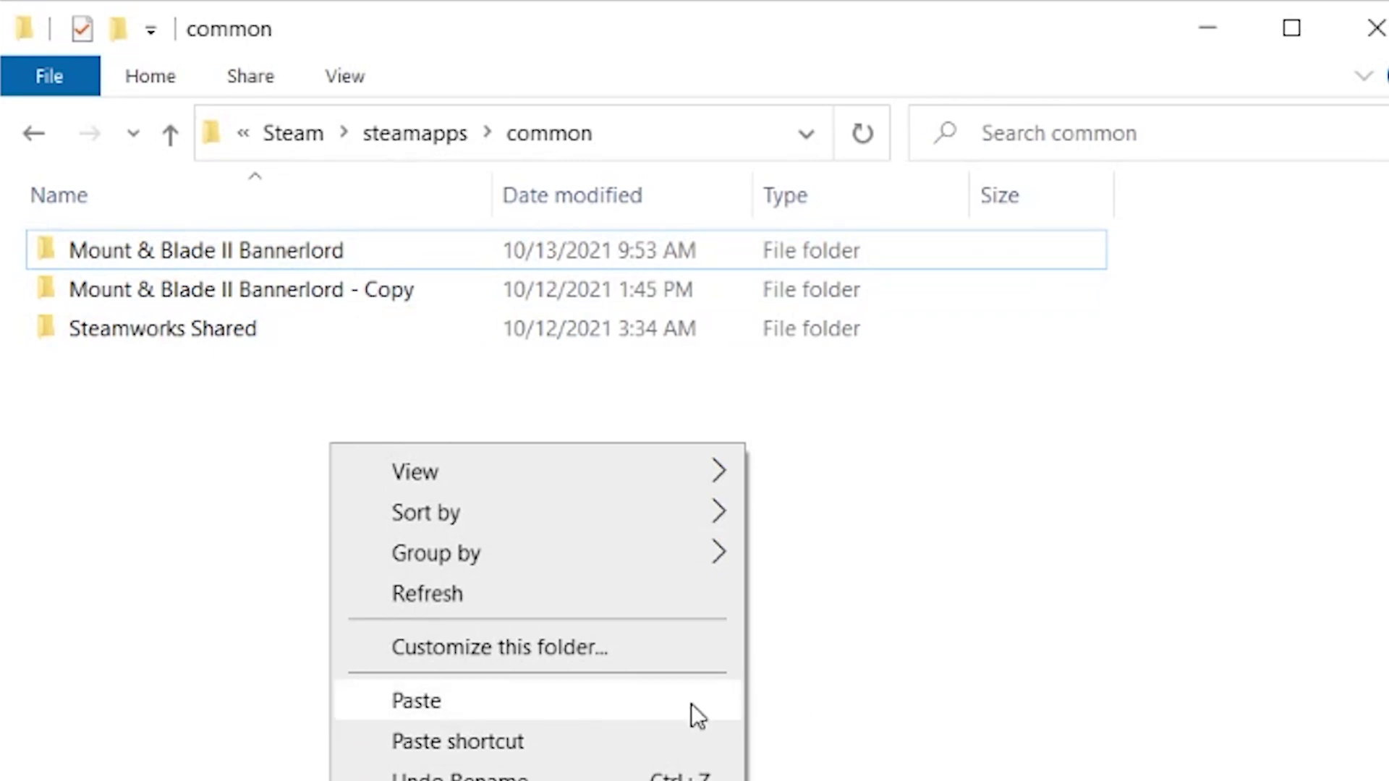
pyautogui.click(858, 700)
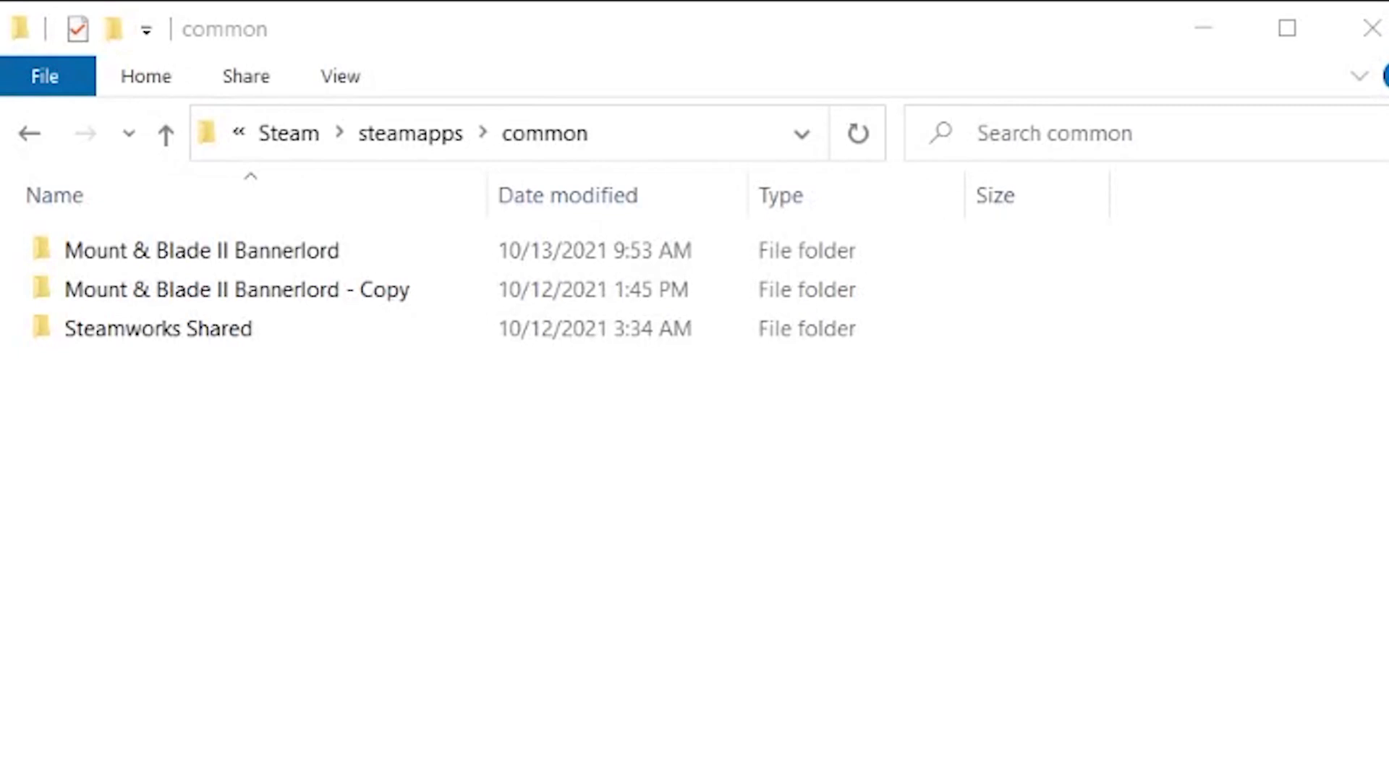
# Step: Go up to the parent steamapps folder and display its full path
pyautogui.click(394, 539)
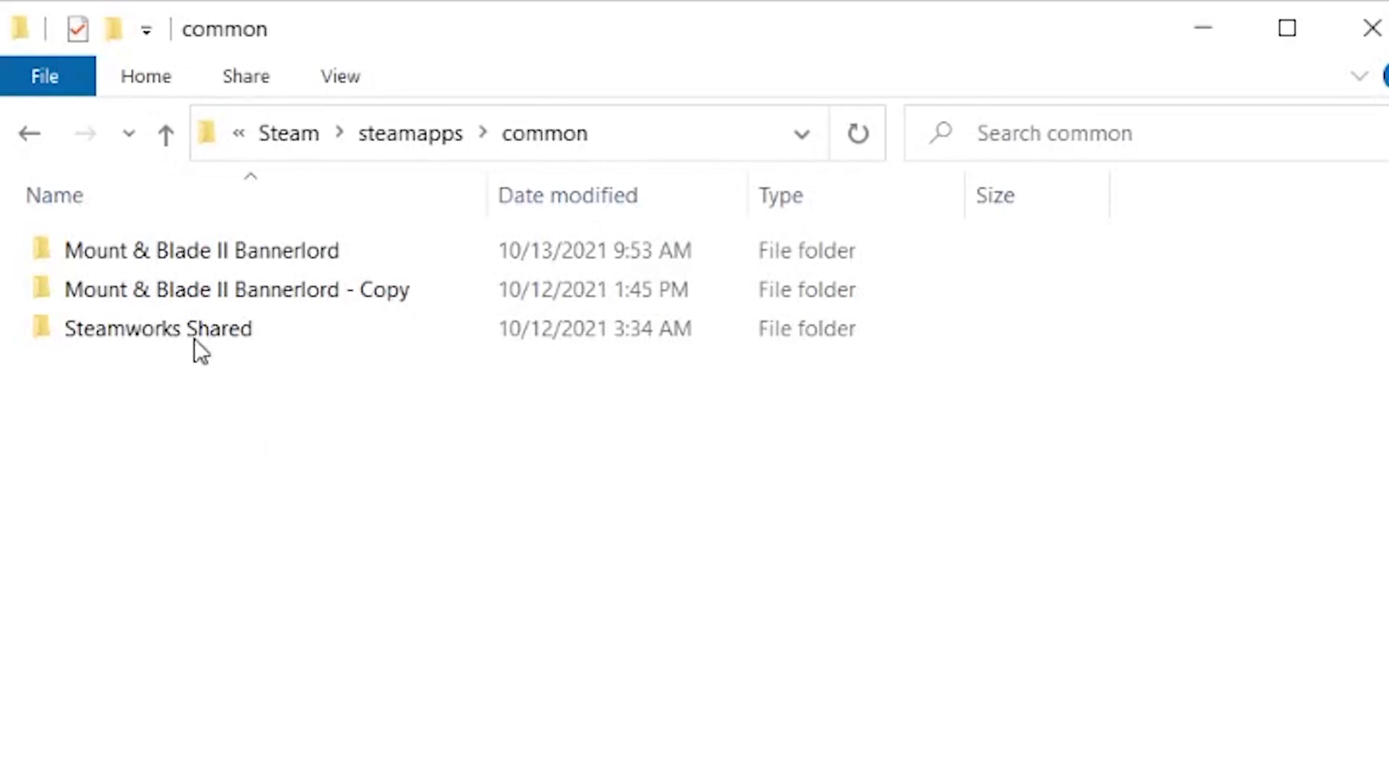
pyautogui.click(164, 136)
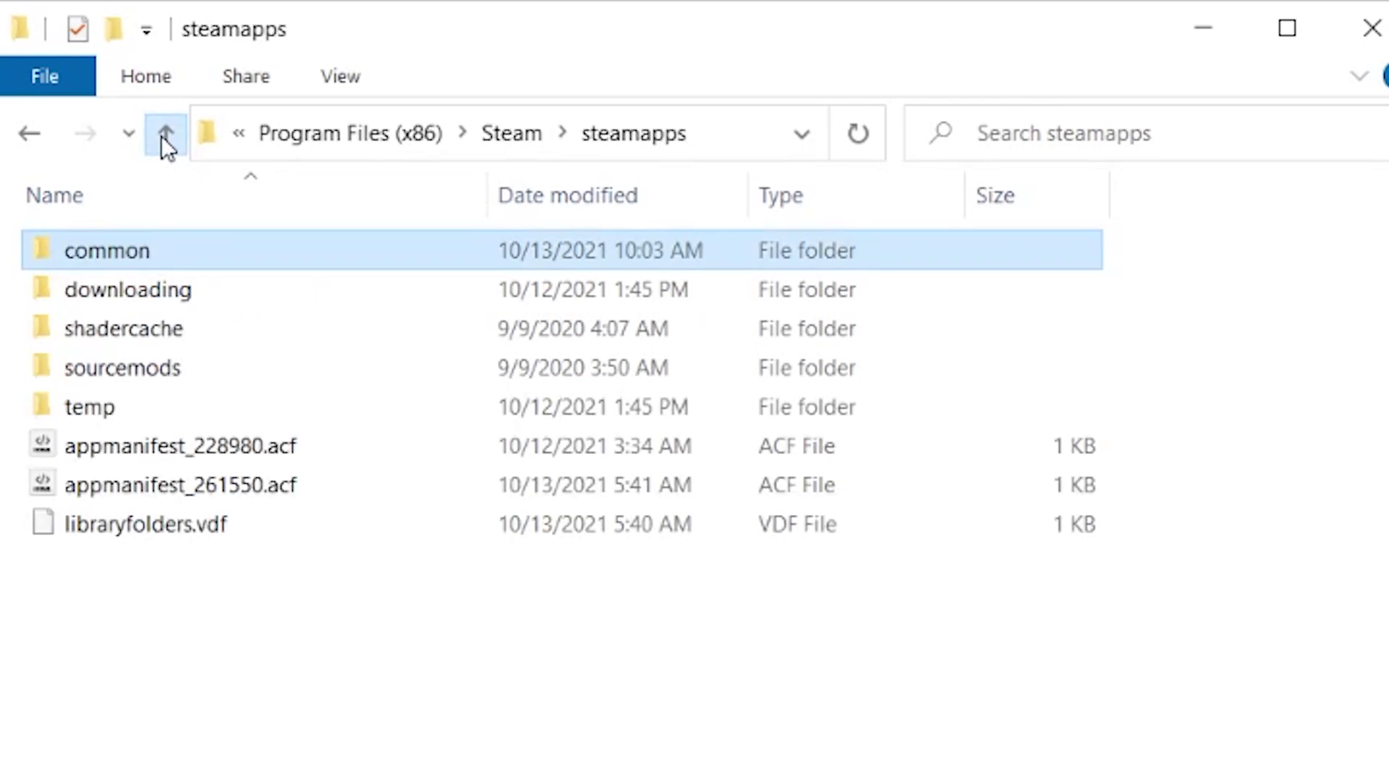
pyautogui.click(706, 133)
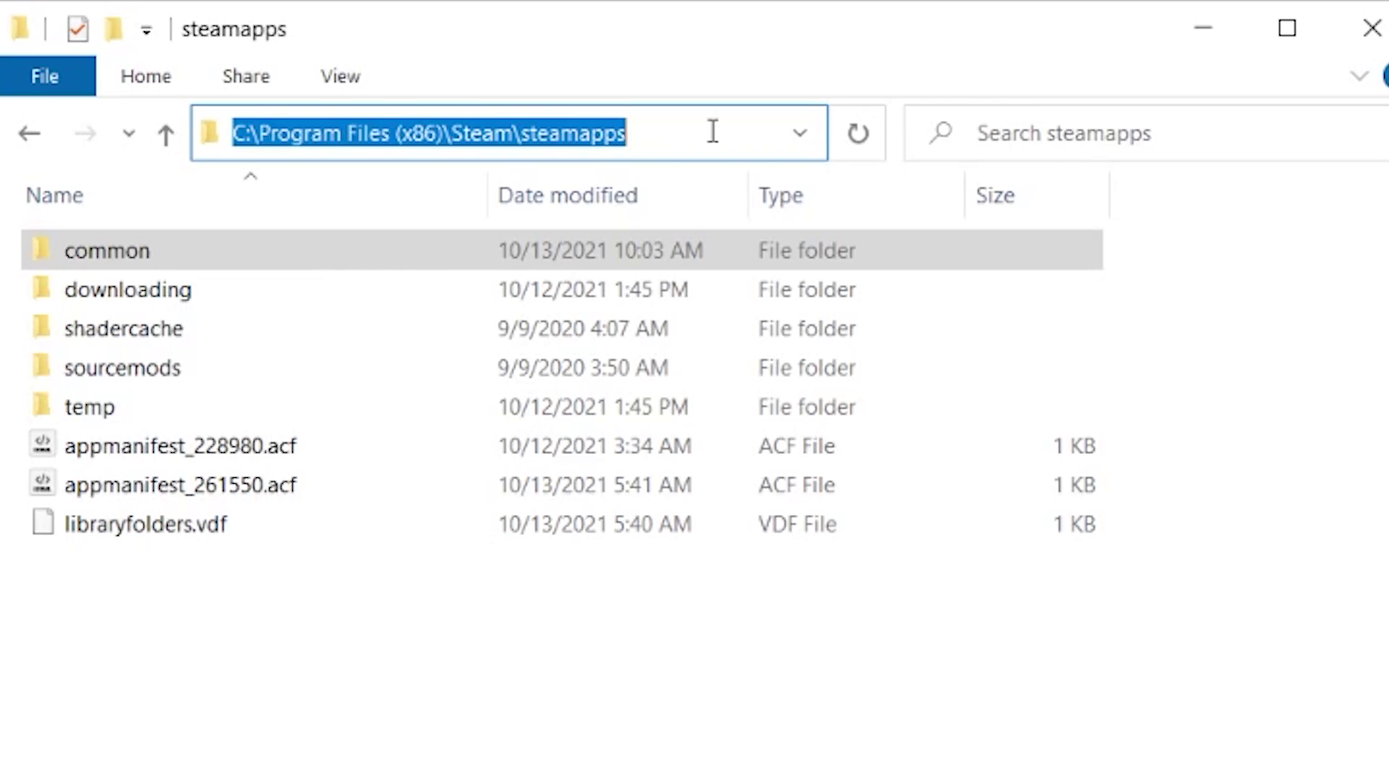
# Step: Open appmanifest_261550.acf in Notepad, check which game its name entry refers to, and close the file
pyautogui.click(240, 489)
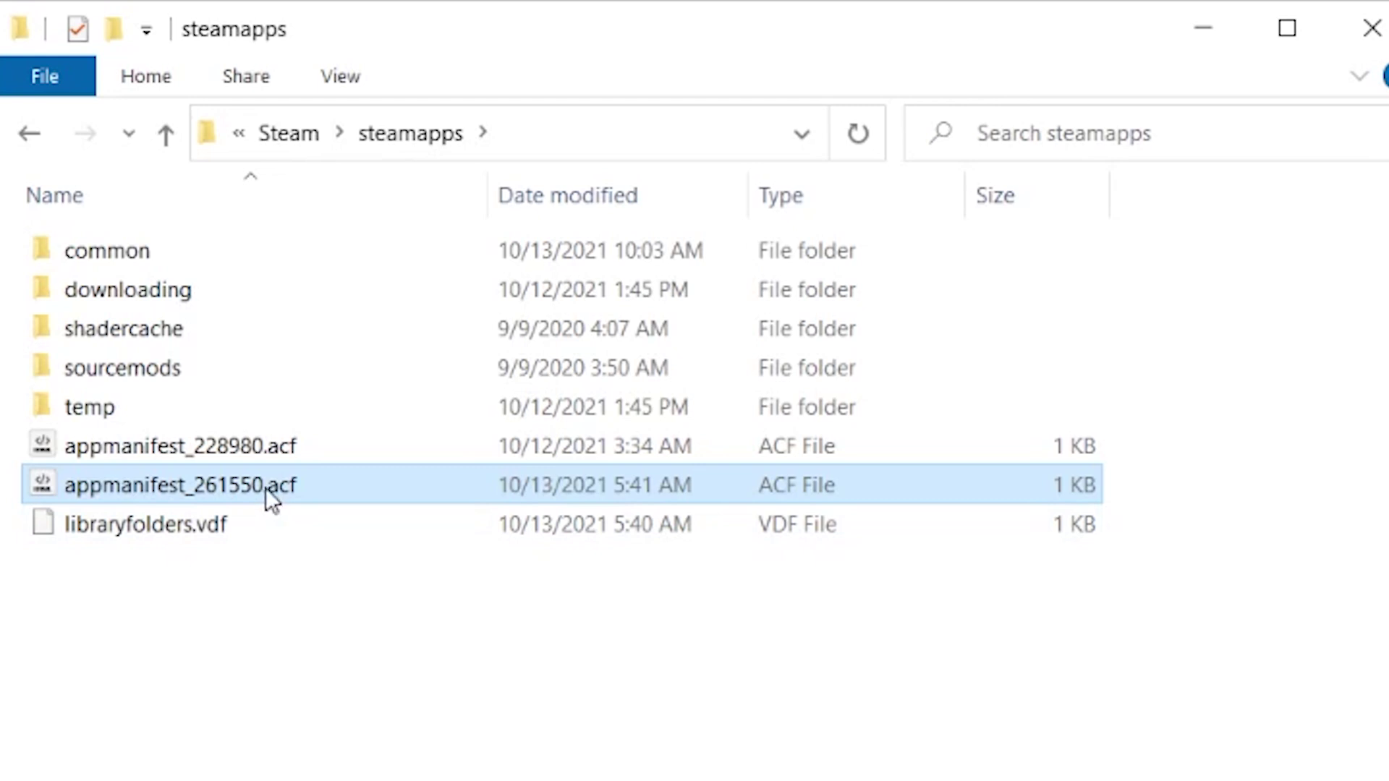
pyautogui.rightClick(214, 483)
pyautogui.moveTo(343, 718)
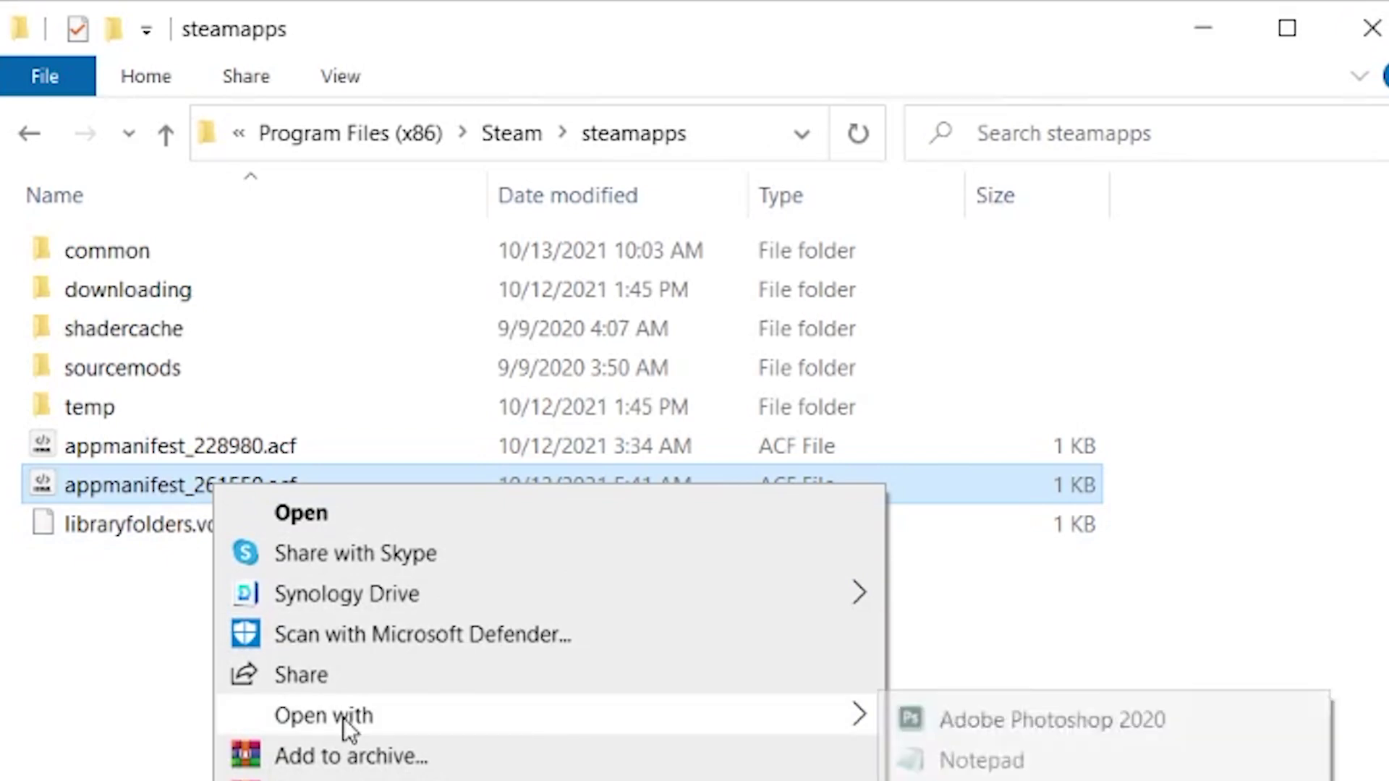
pyautogui.click(953, 761)
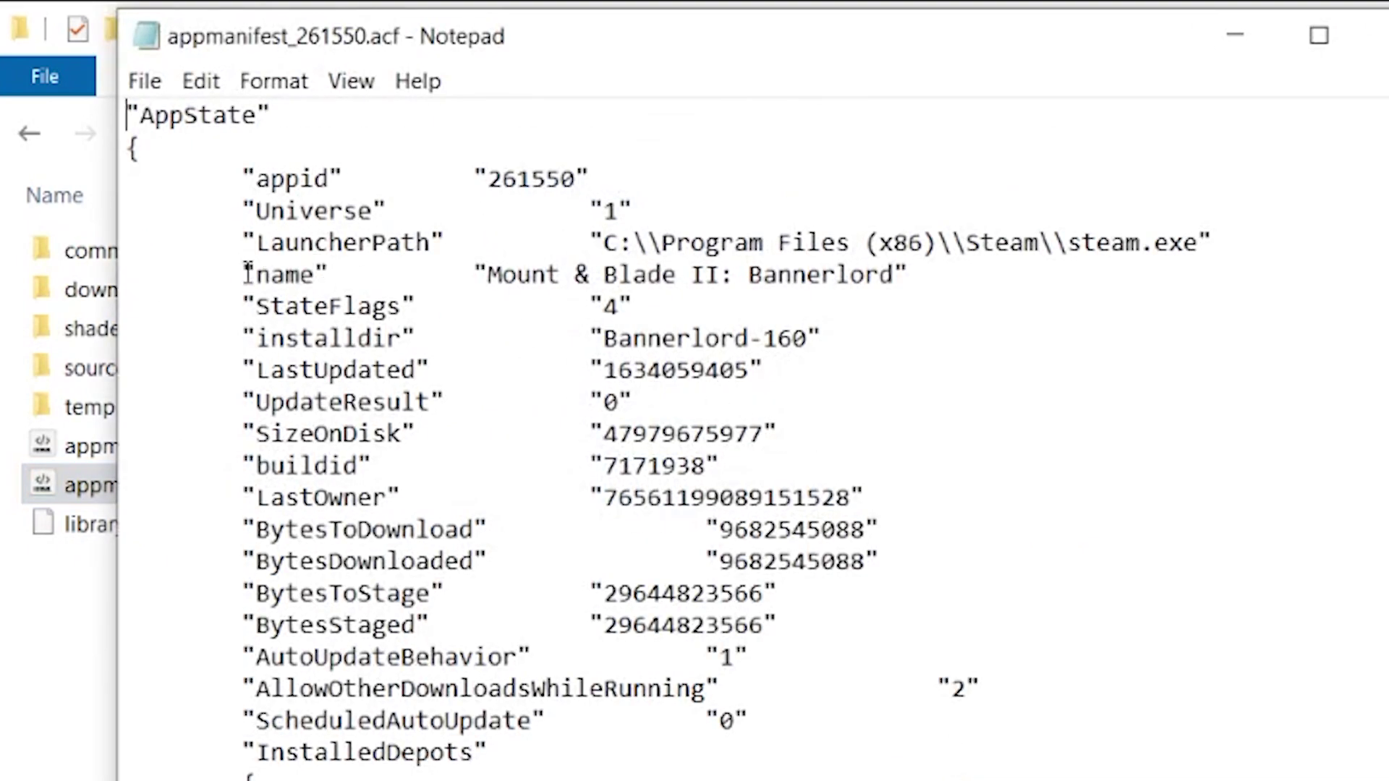
pyautogui.moveTo(245, 275); pyautogui.dragTo(920, 284)
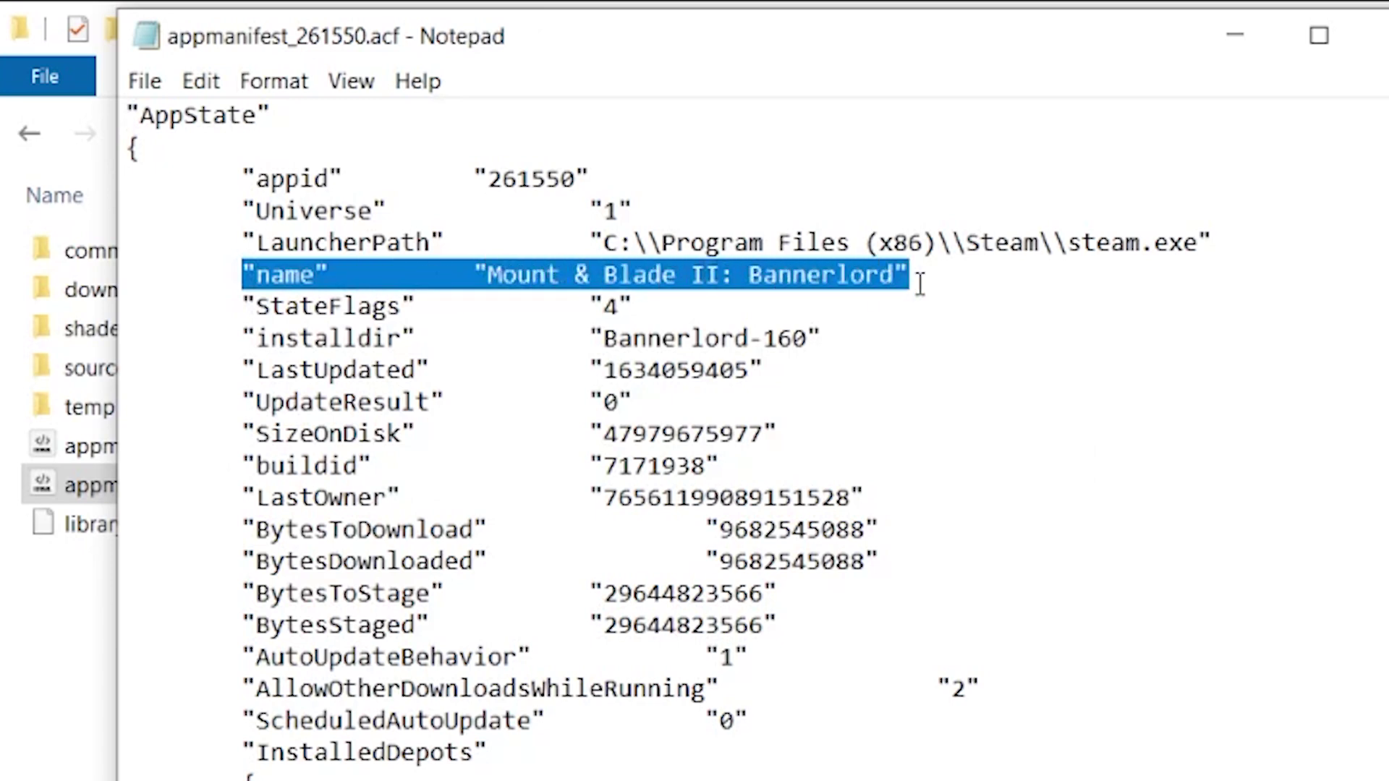
pyautogui.click(1378, 29)
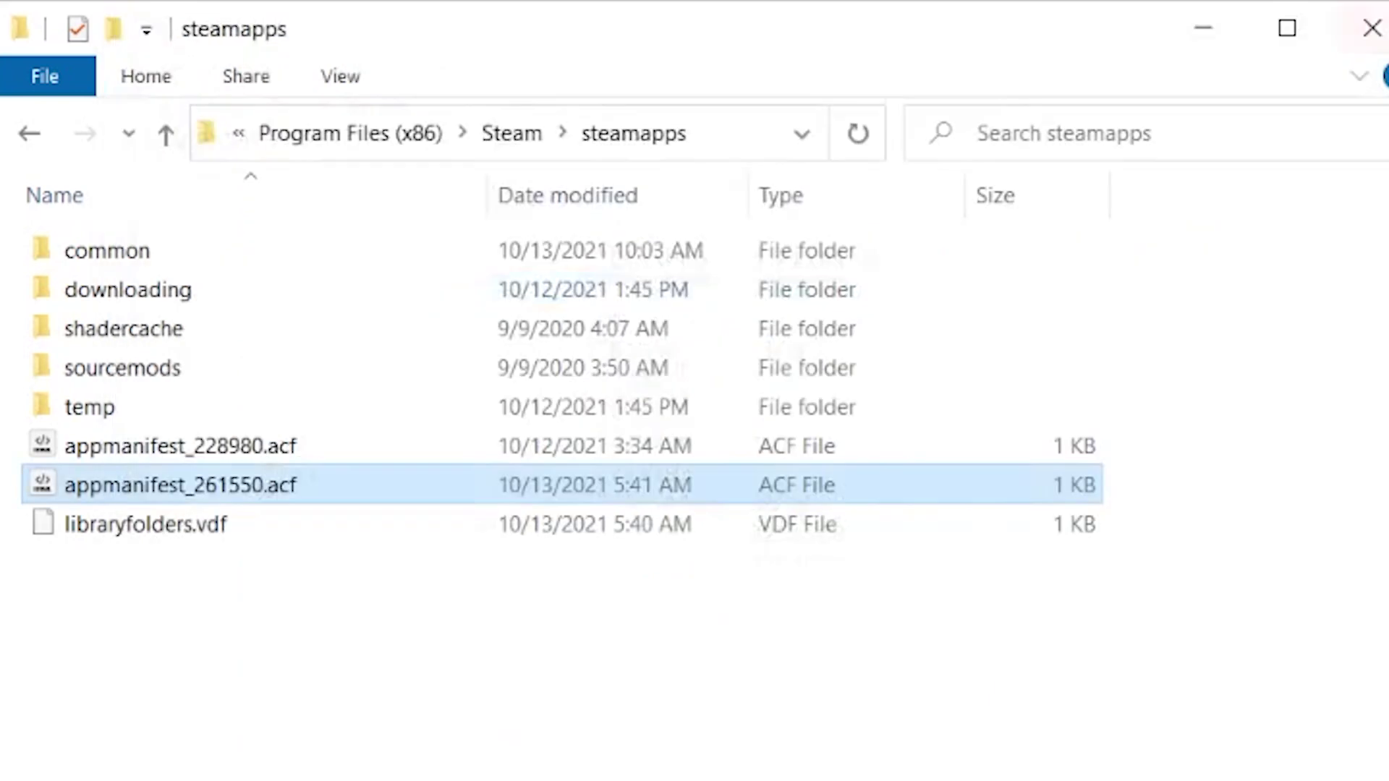
# Step: Duplicate appmanifest_261550.acf within the steamapps folder
pyautogui.rightClick(249, 485)
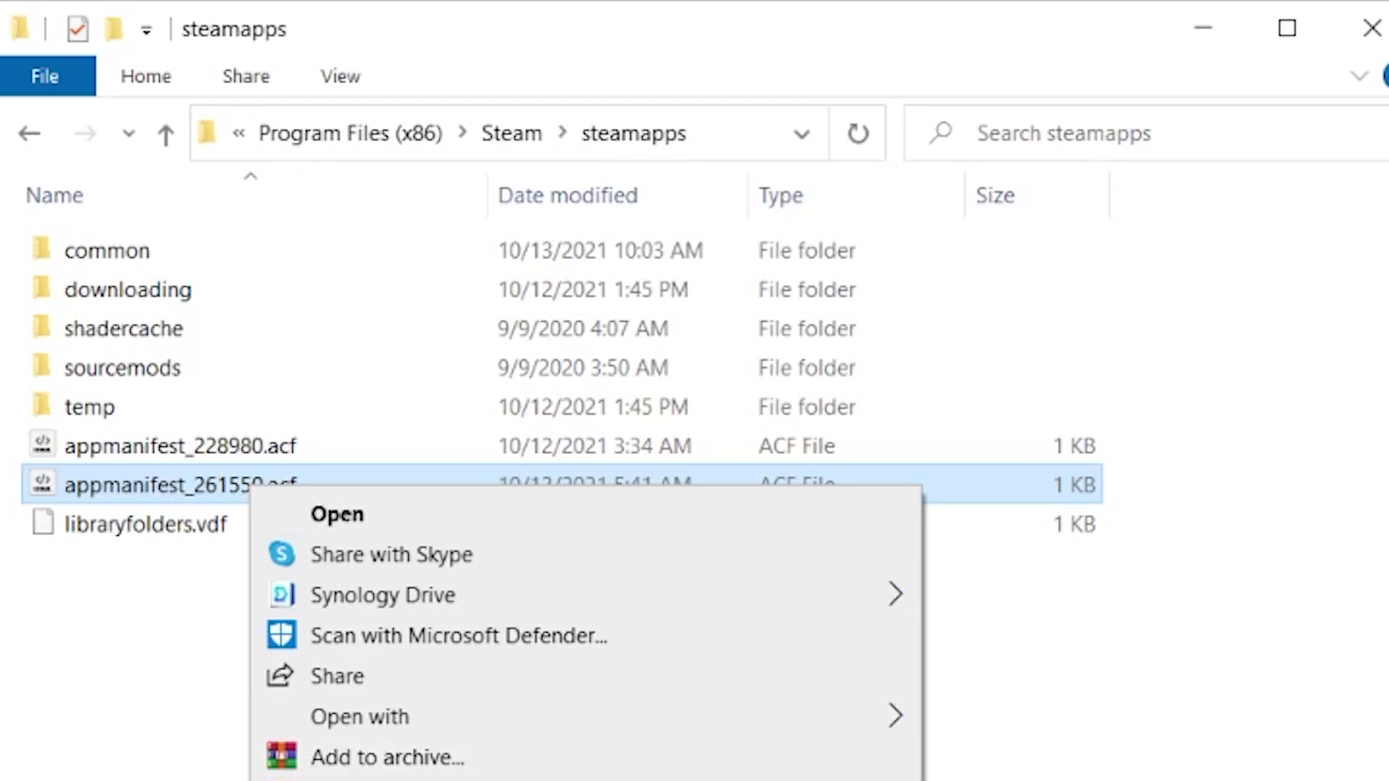
pyautogui.press('Escape')
pyautogui.rightClick(258, 635)
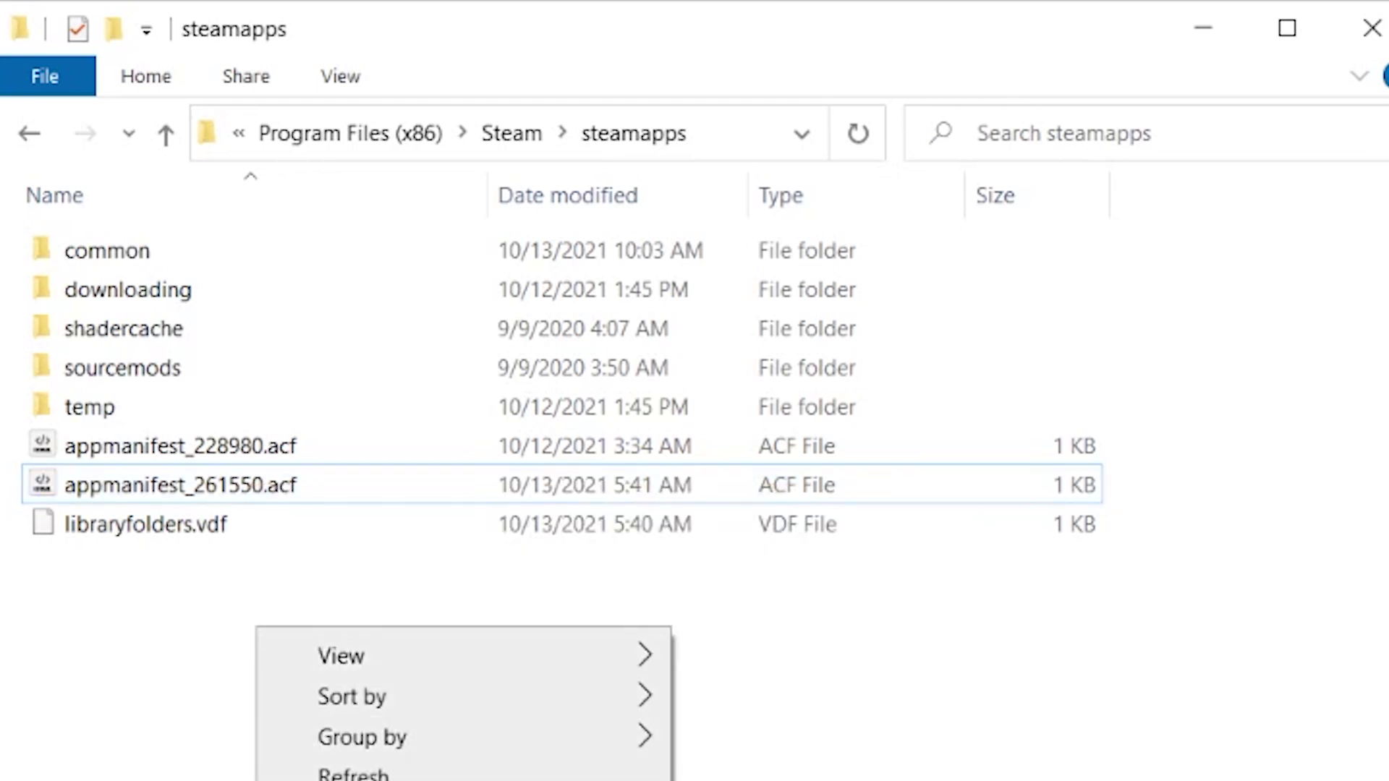
pyautogui.press('Escape')
pyautogui.hotkey('ctrl', 'v')
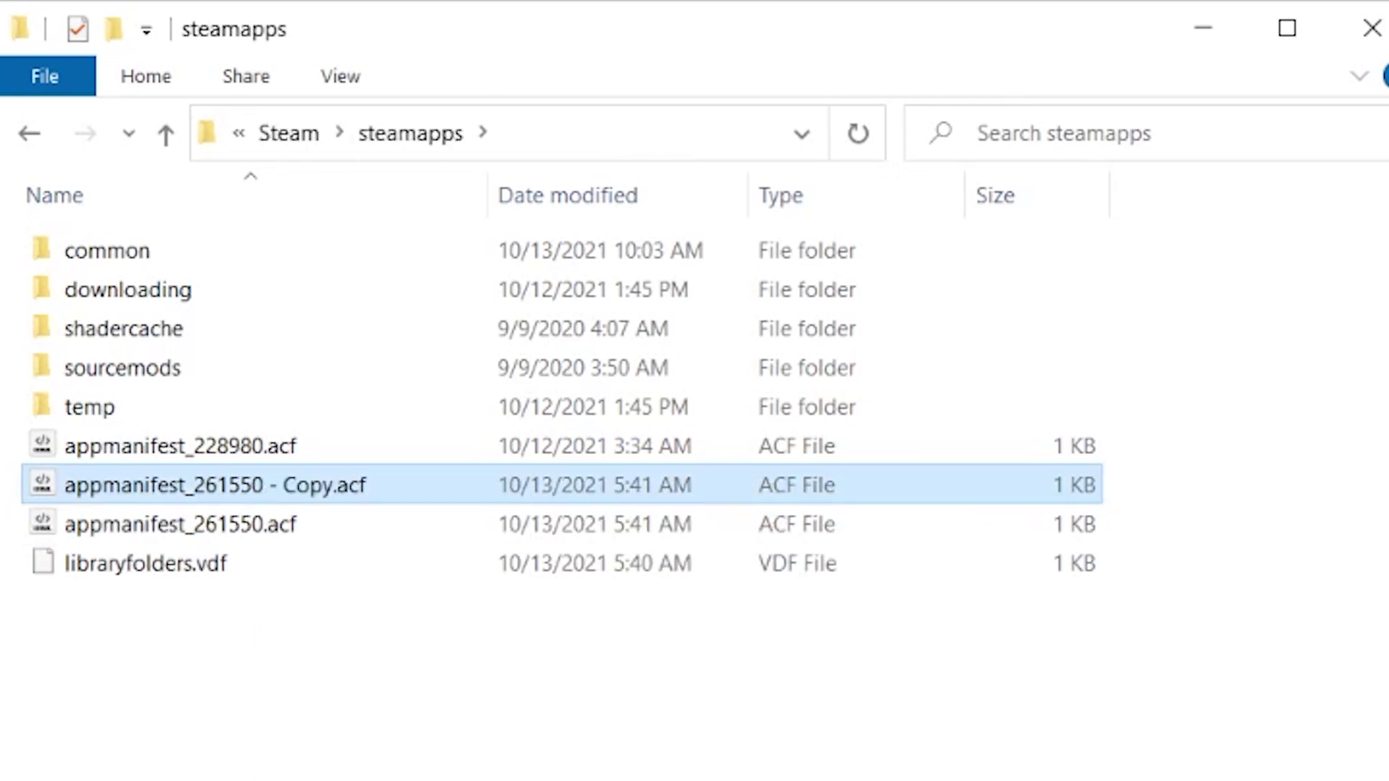
# Step: Rename the copied manifest to appmanifest_261550.acf.164 and accept the file extension change
pyautogui.click(378, 484)
pyautogui.click(272, 483)
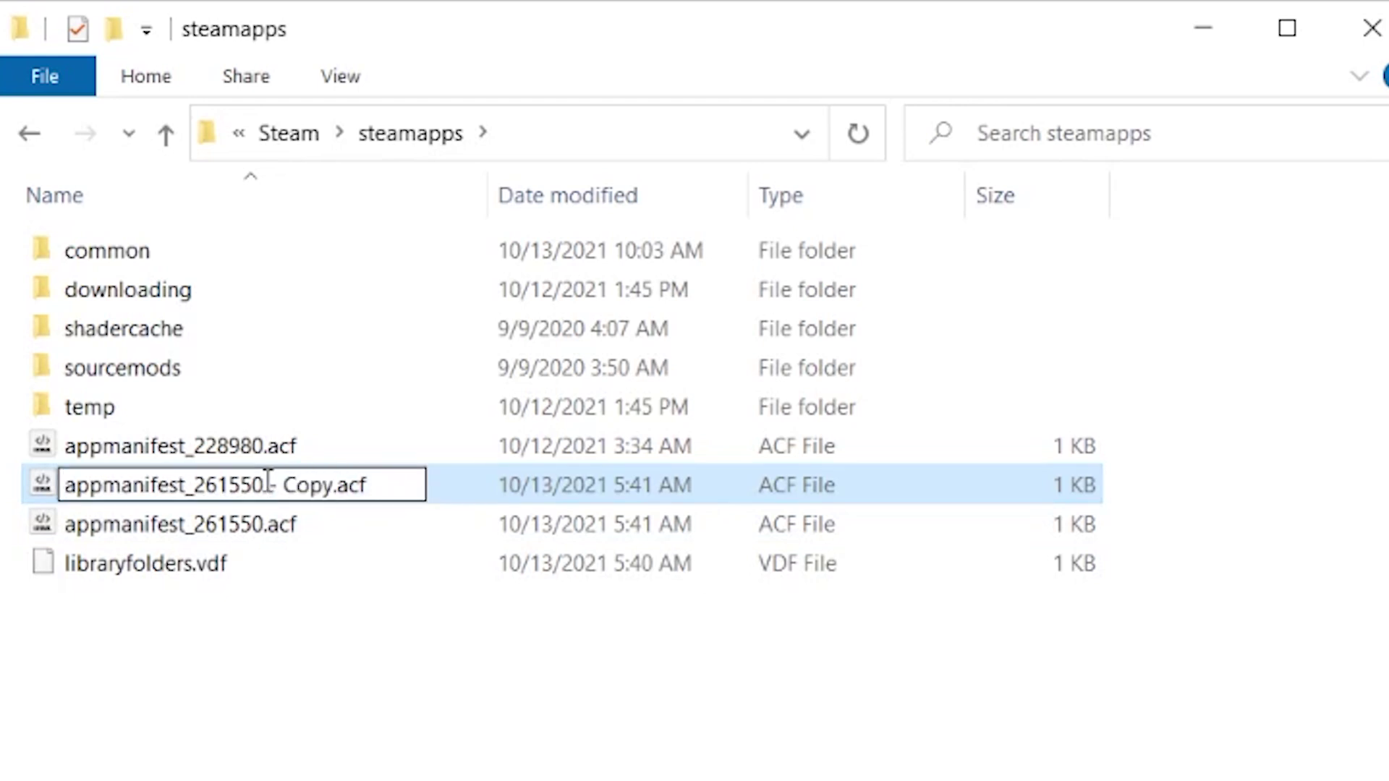
pyautogui.moveTo(265, 483); pyautogui.dragTo(333, 483)
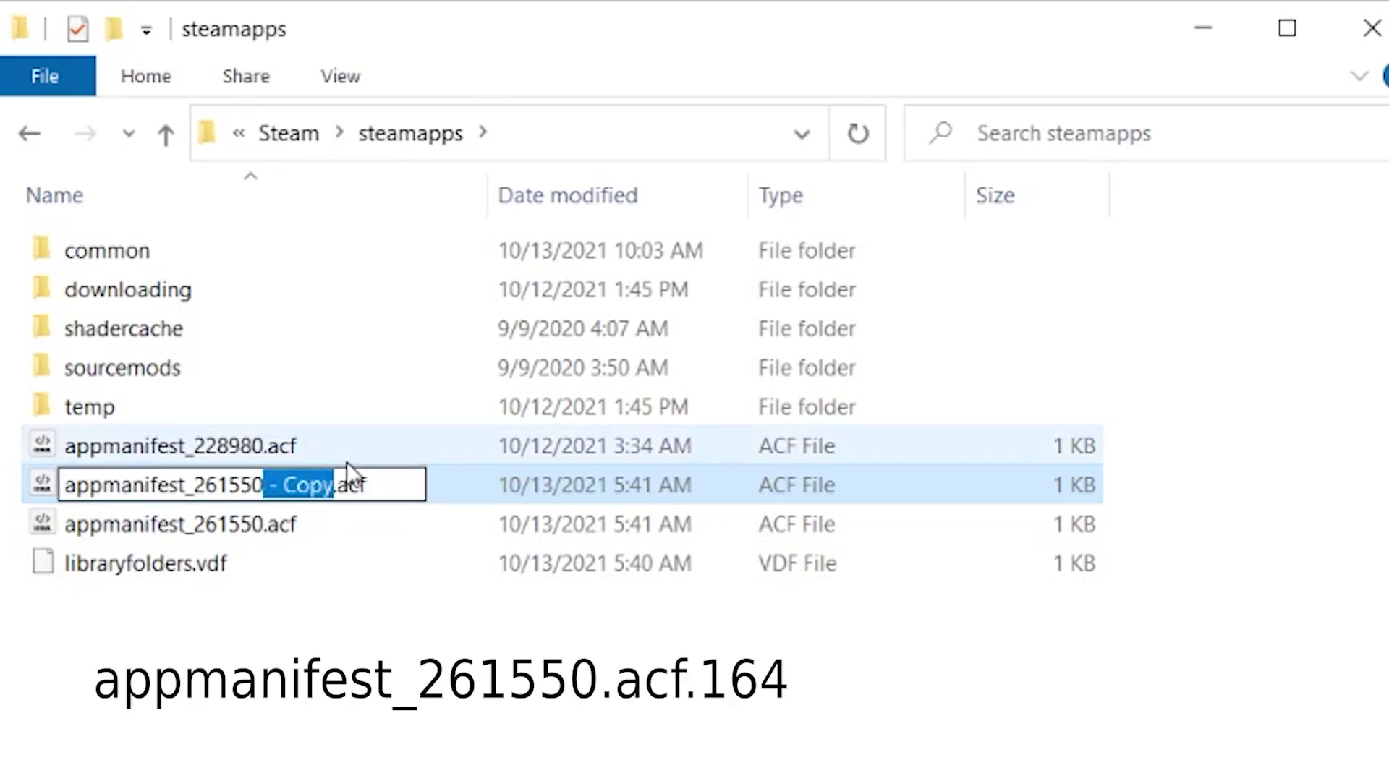
pyautogui.press('BackSpace')
pyautogui.click(329, 477)
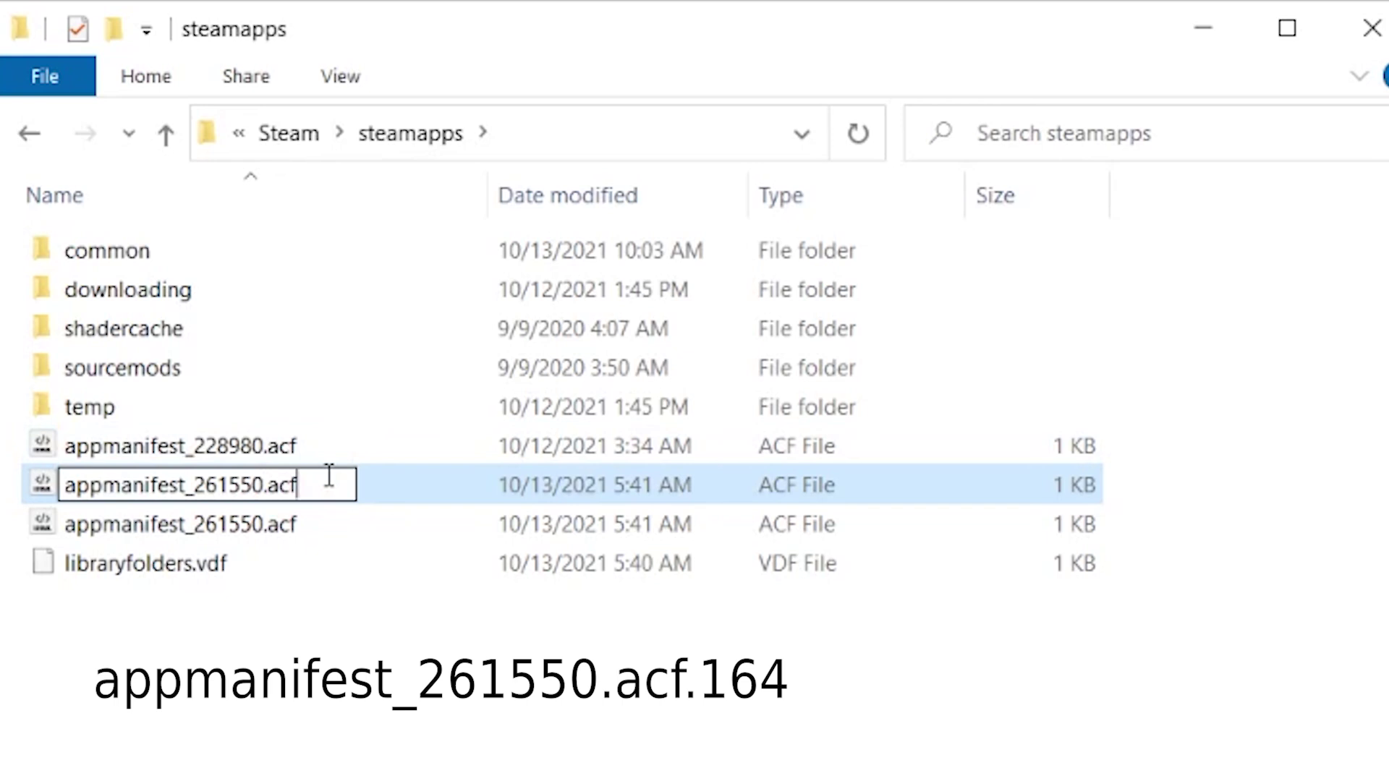
pyautogui.write('.164')
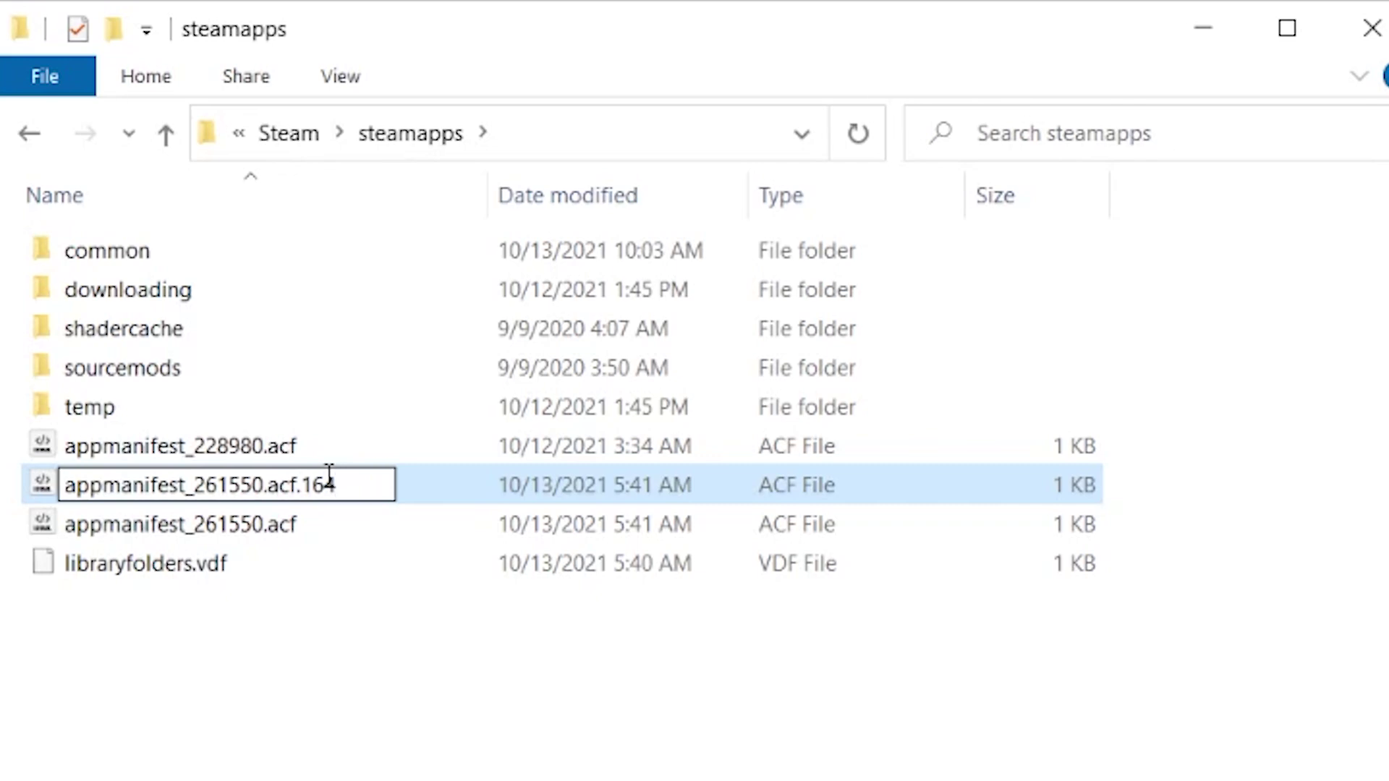
pyautogui.press('Return')
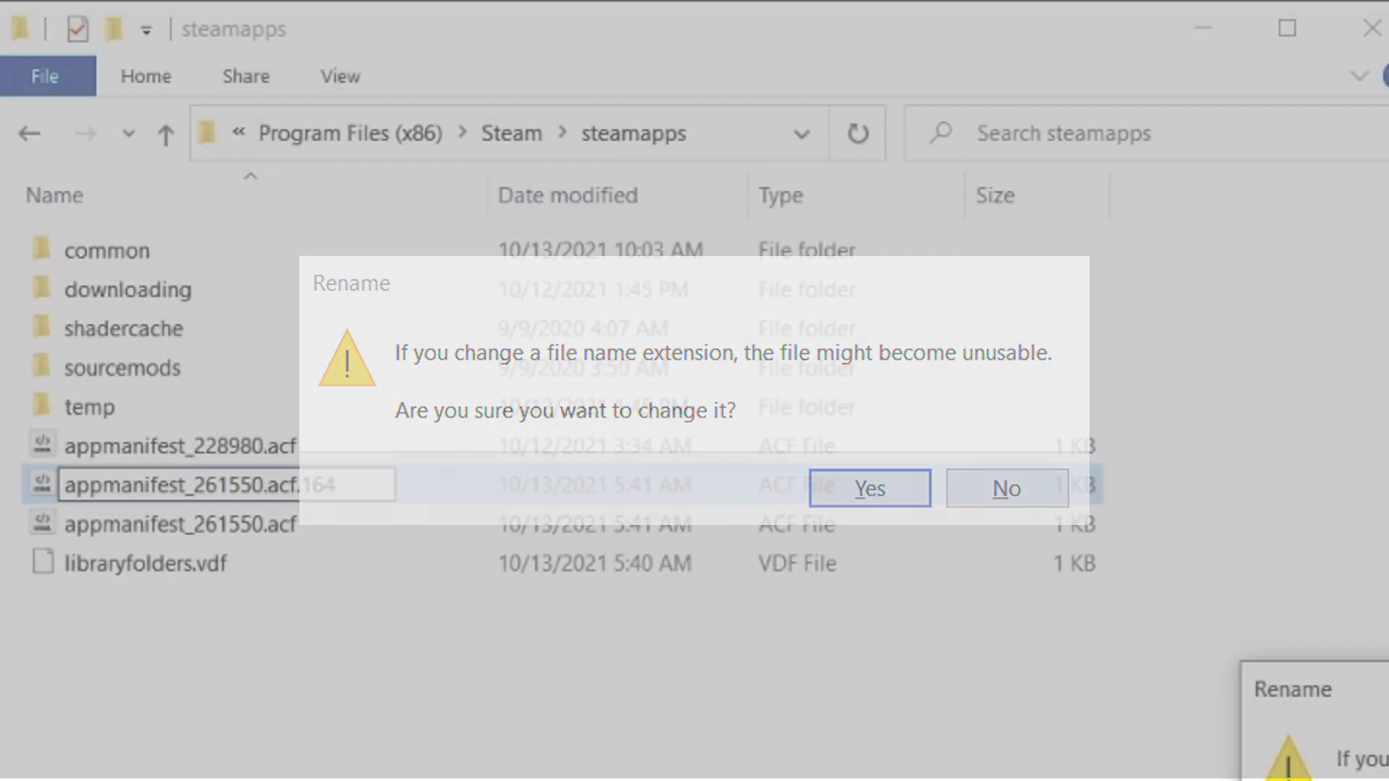
pyautogui.press('Return')
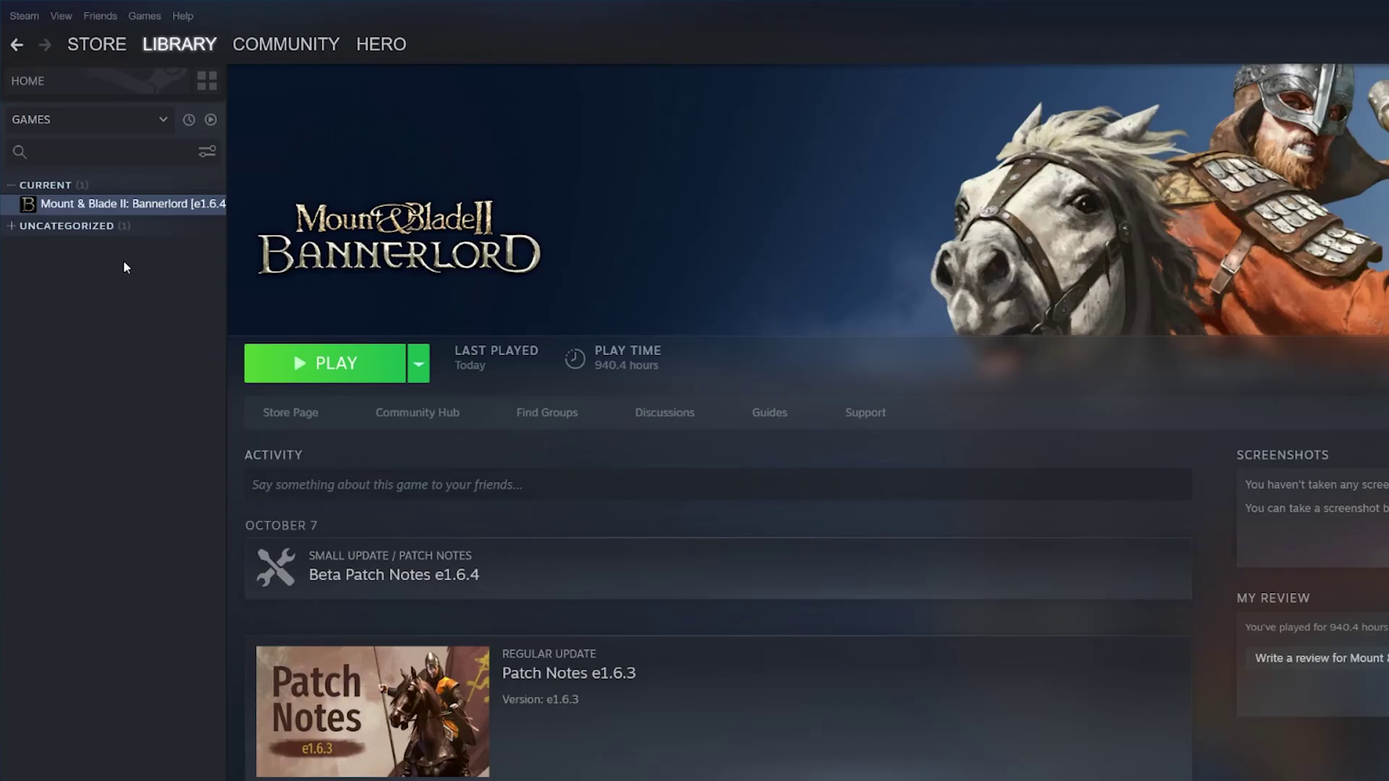
# Step: Switch to Steam, set the Mount & Blade II: Bannerlord beta branch to e1.6.0, and close the game's properties
pyautogui.rightClick(124, 210)
pyautogui.moveTo(132, 289)
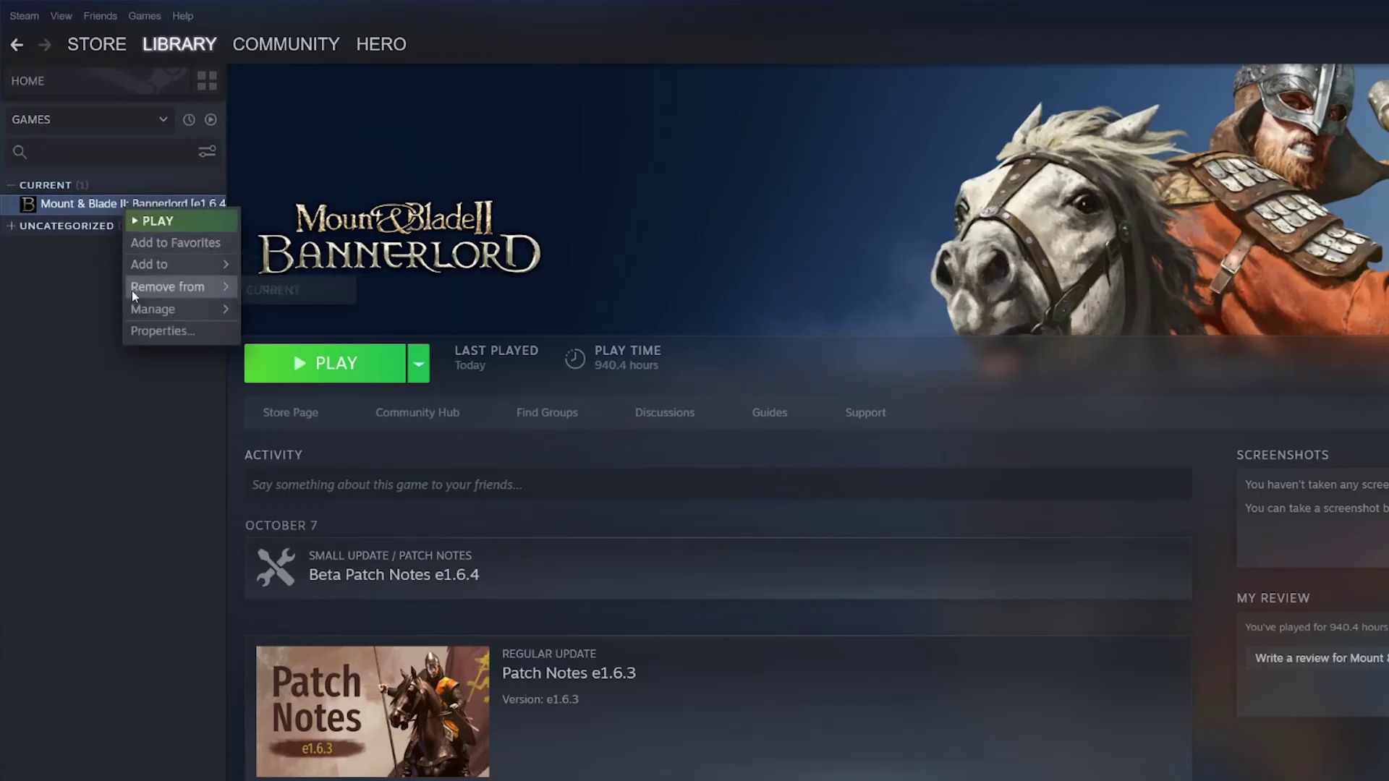
pyautogui.click(143, 337)
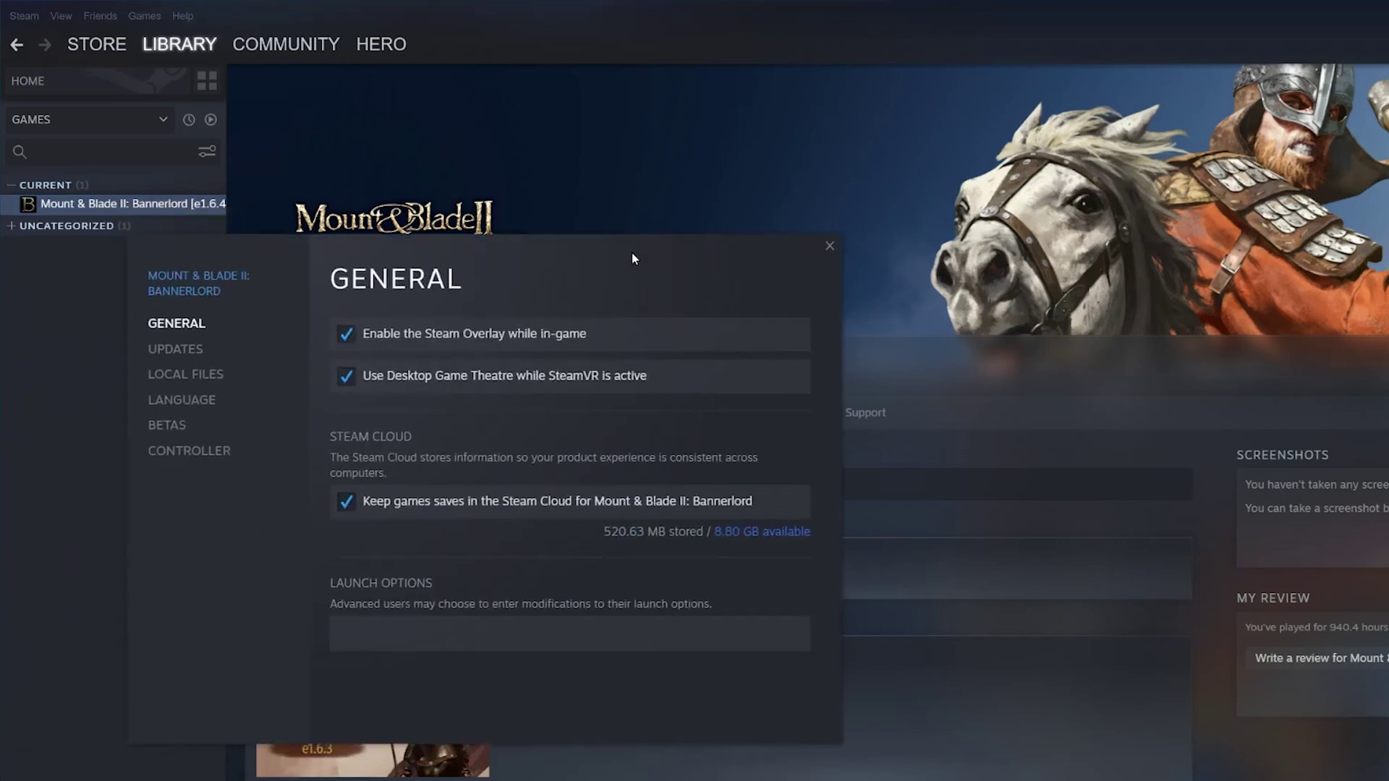
pyautogui.click(315, 361)
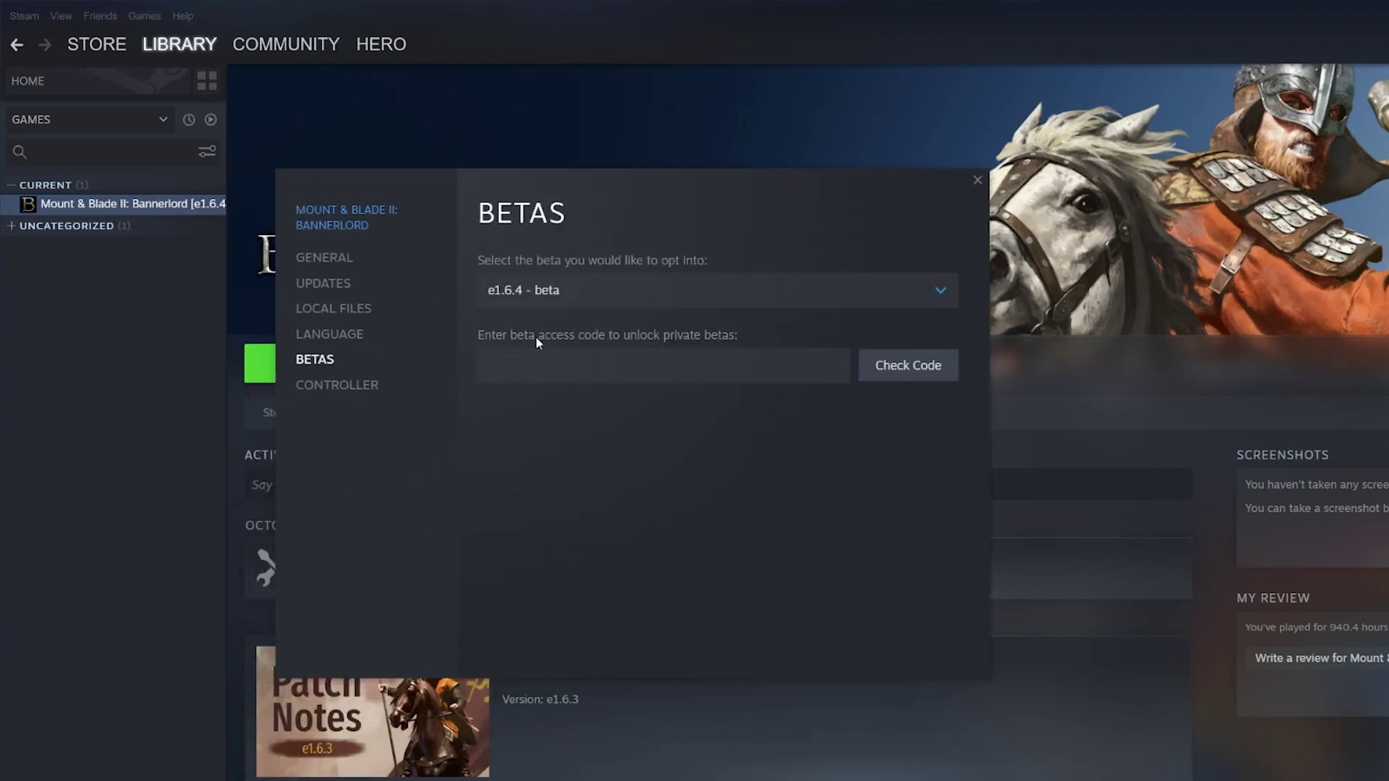
pyautogui.click(941, 293)
pyautogui.scroll(-10, 706, 496)
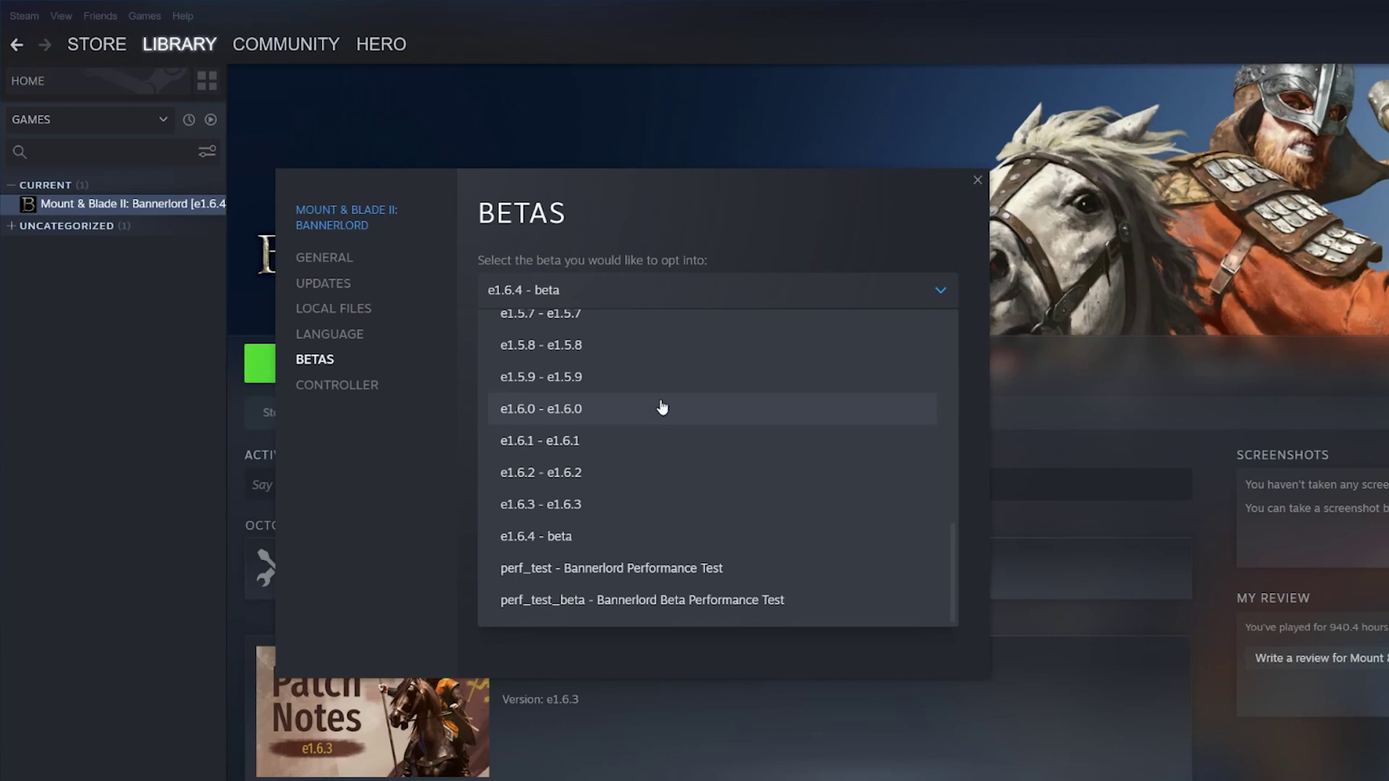
pyautogui.click(662, 408)
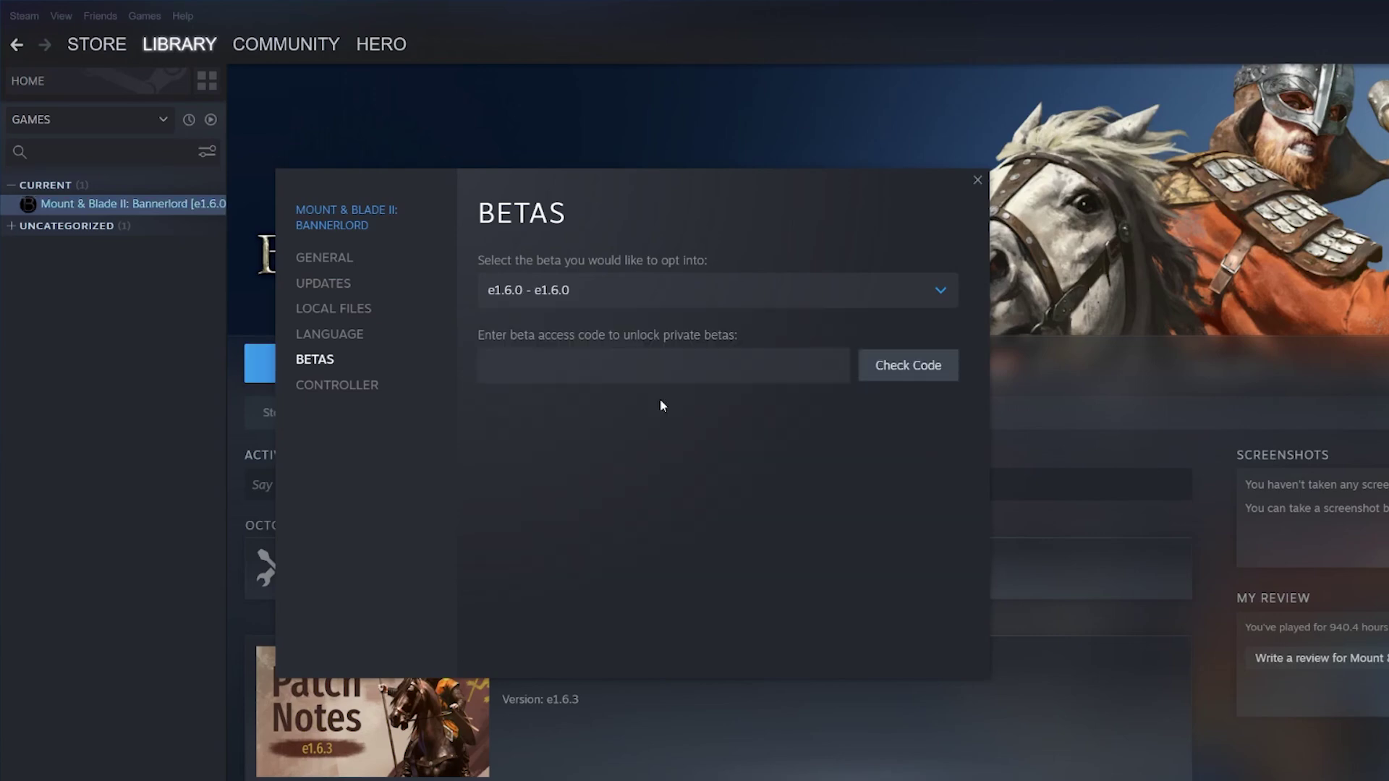
pyautogui.click(977, 181)
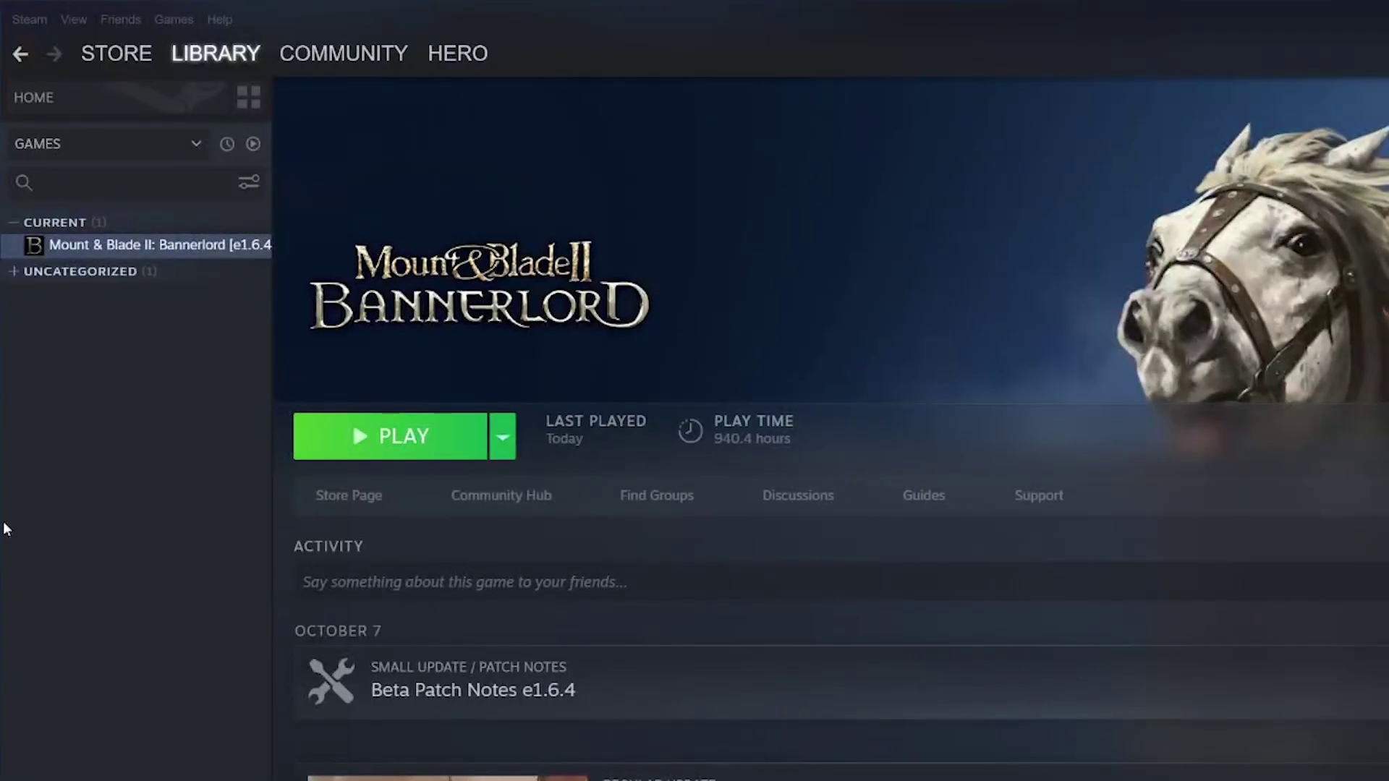
# Step: Leave Steam for the steamapps folder in File Explorer and rename common's Mount & Blade II Bannerlord folder to Bannerlord-160
pyautogui.click(36, 20)
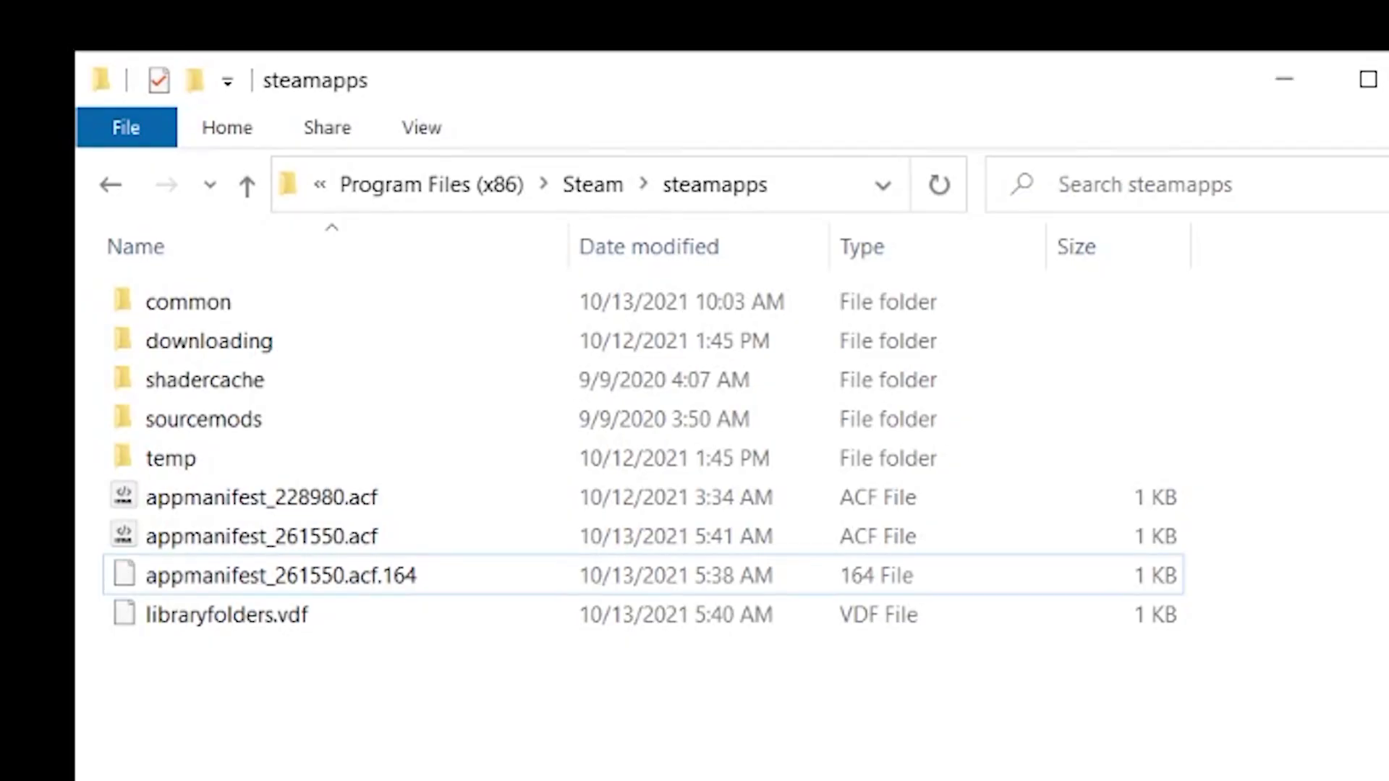
pyautogui.doubleClick(188, 300)
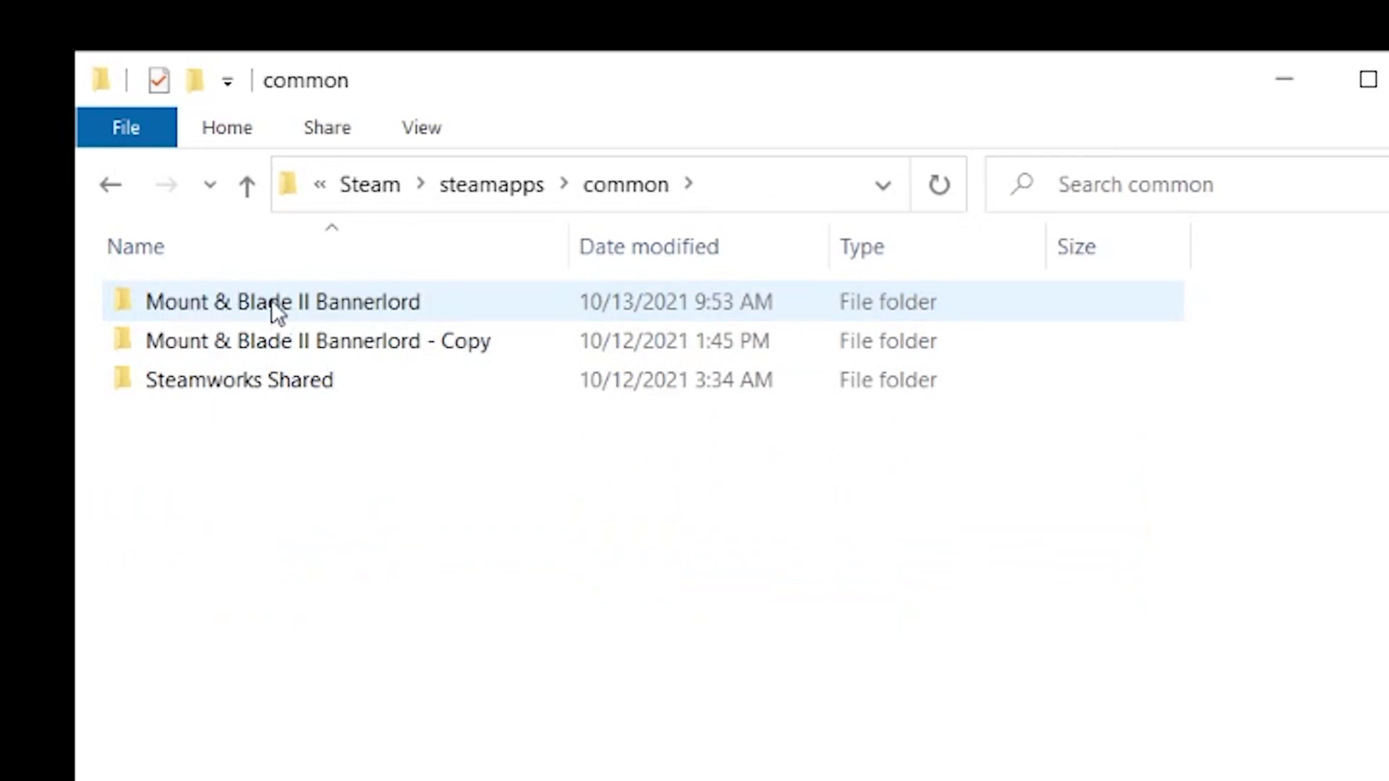
pyautogui.click(378, 304)
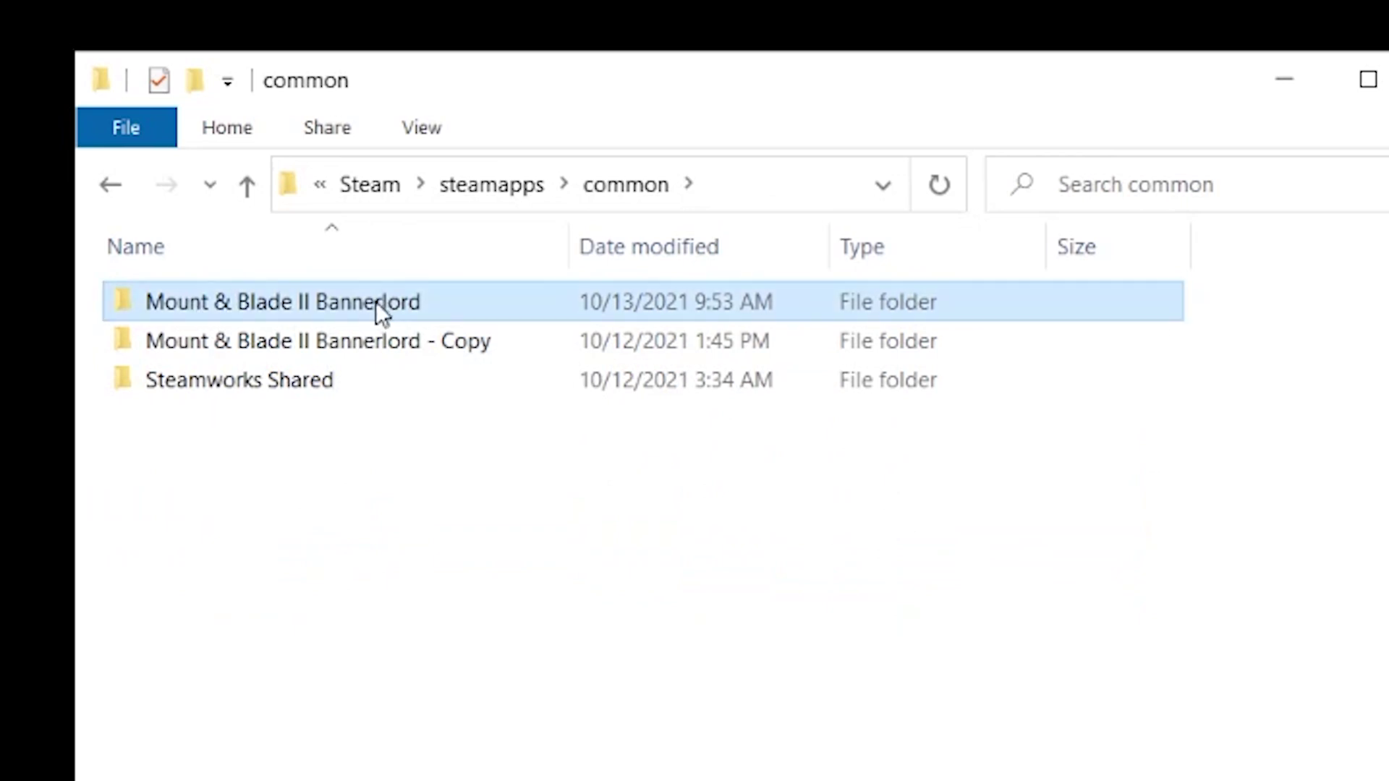
pyautogui.click(337, 301)
pyautogui.click(320, 302)
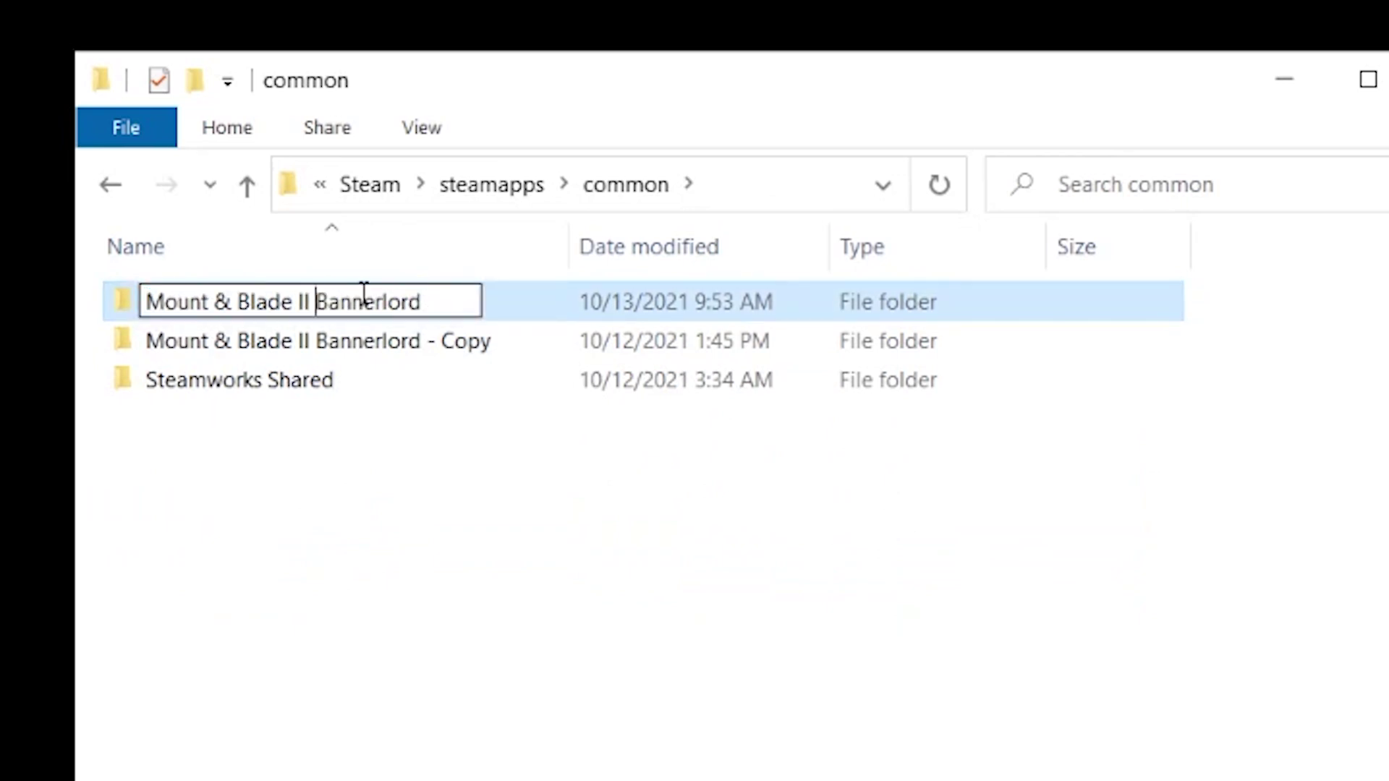
pyautogui.hotkey('shift', 'Home')
pyautogui.press('BackSpace')
pyautogui.press('End')
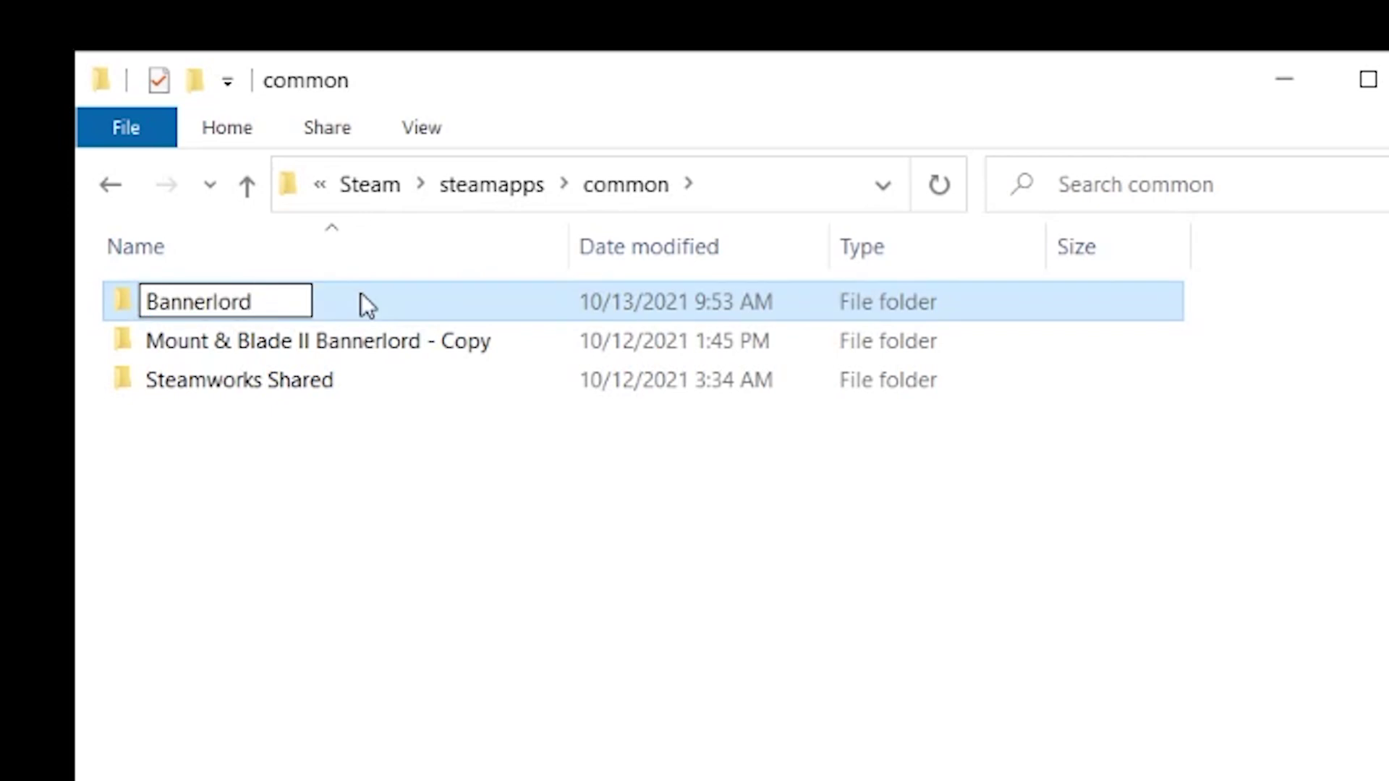
pyautogui.write('-16')
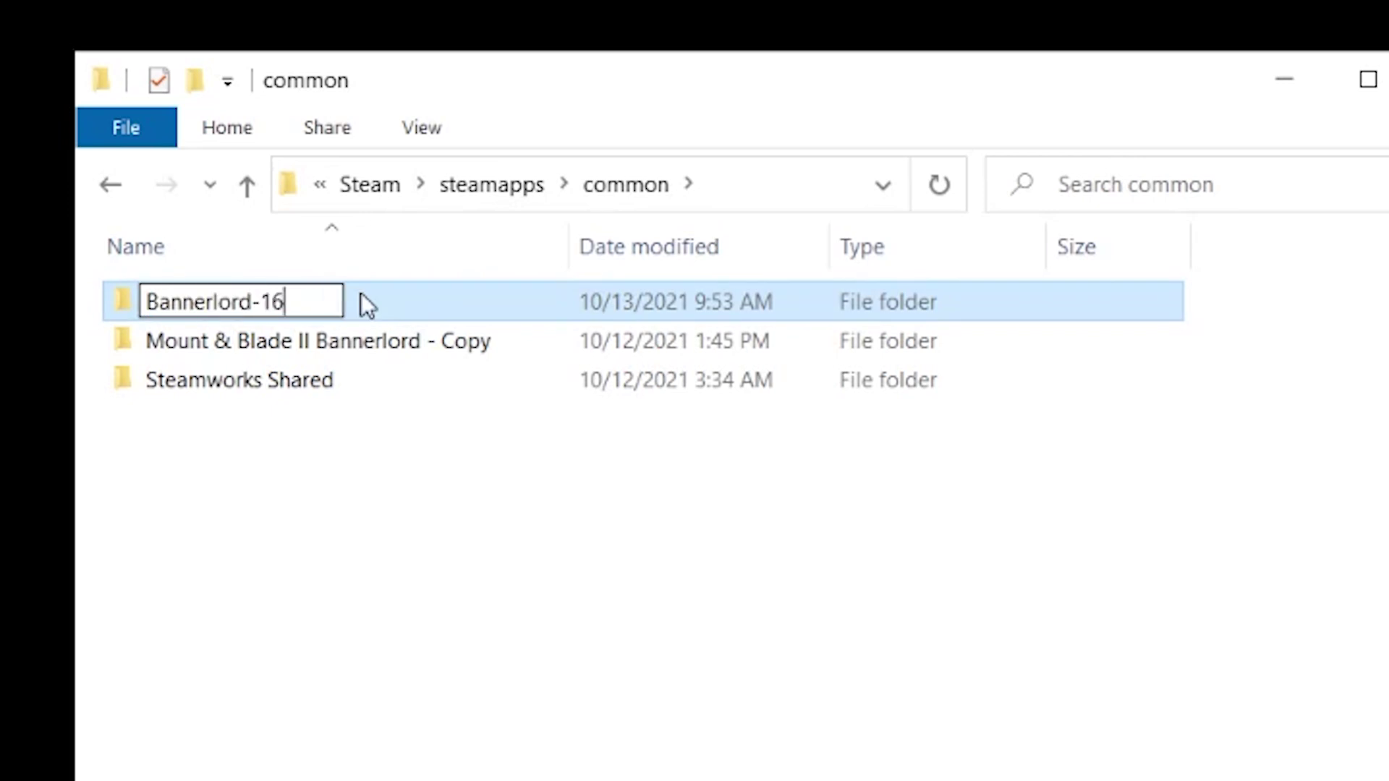
pyautogui.write('0')
pyautogui.press('Return')
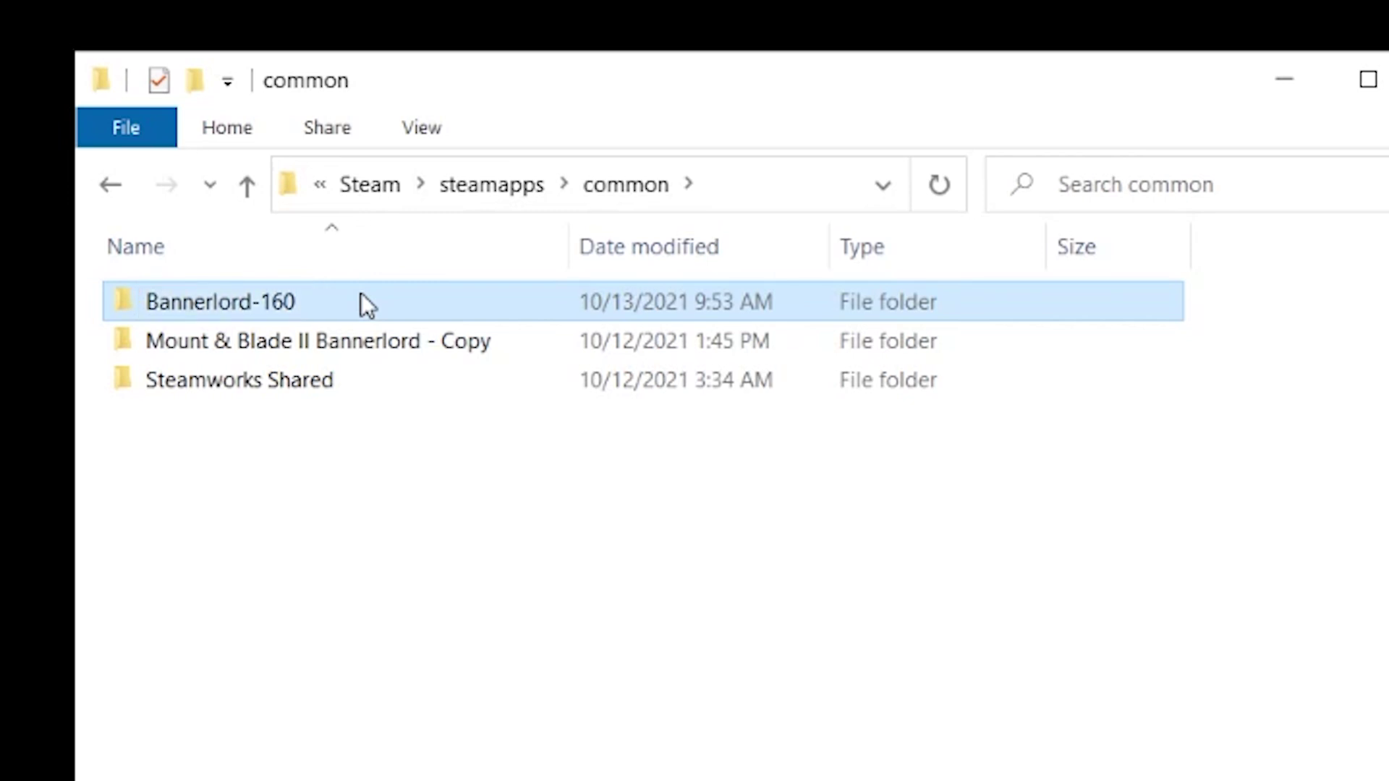
# Step: Rename the Mount & Blade II Bannerlord - Copy folder to Mount & Blade II Bannerlord
pyautogui.click(407, 344)
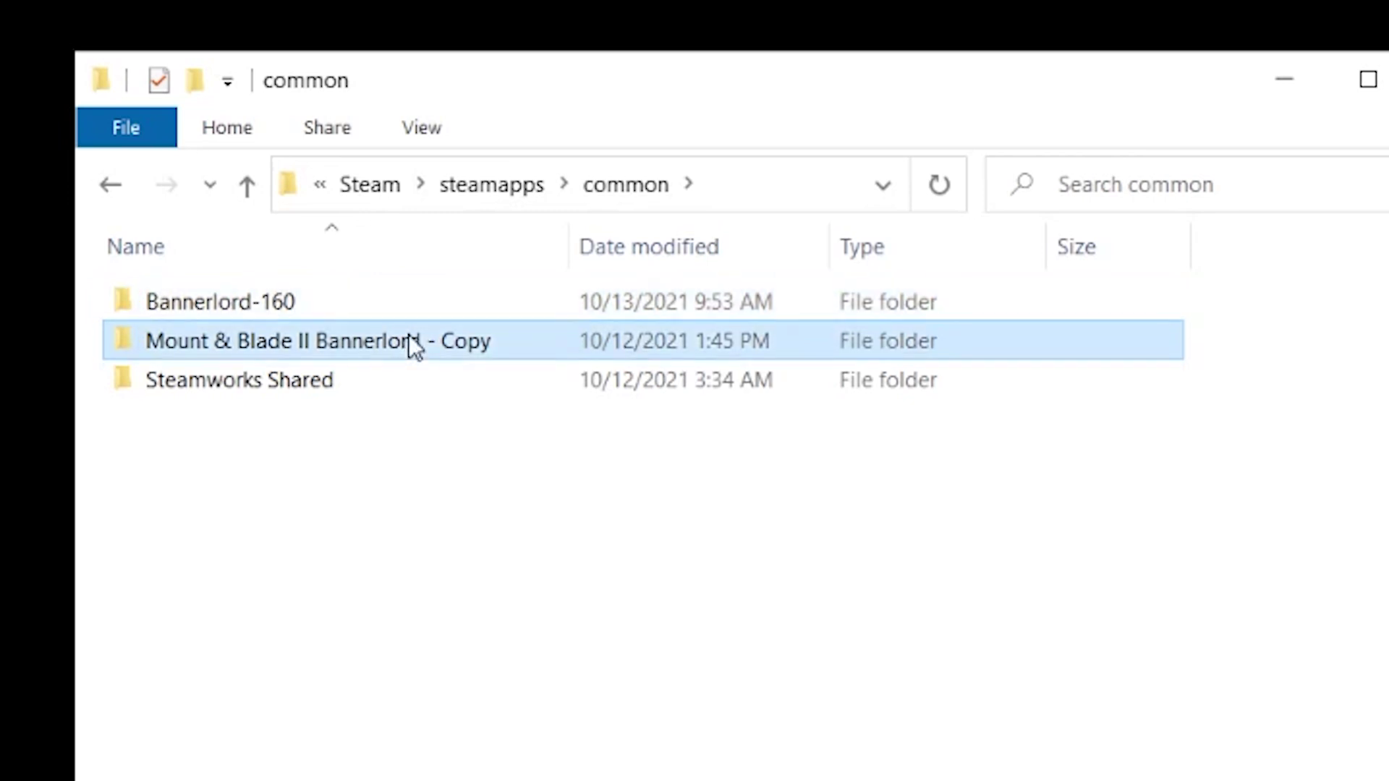
pyautogui.click(383, 344)
pyautogui.click(423, 344)
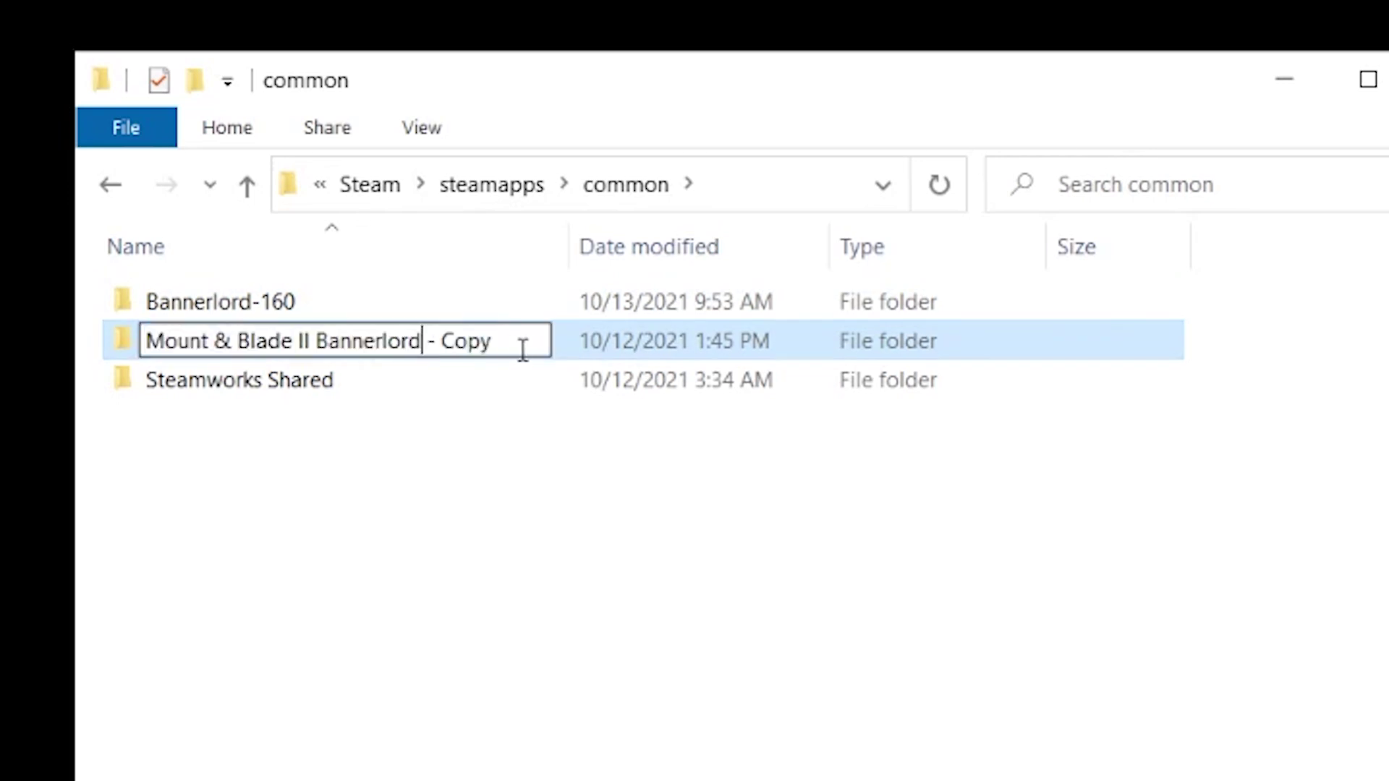
pyautogui.press('Delete')
pyautogui.press('Delete')
pyautogui.press('Delete')
pyautogui.press('Delete')
pyautogui.press('Delete')
pyautogui.press('Delete')
pyautogui.press('Delete')
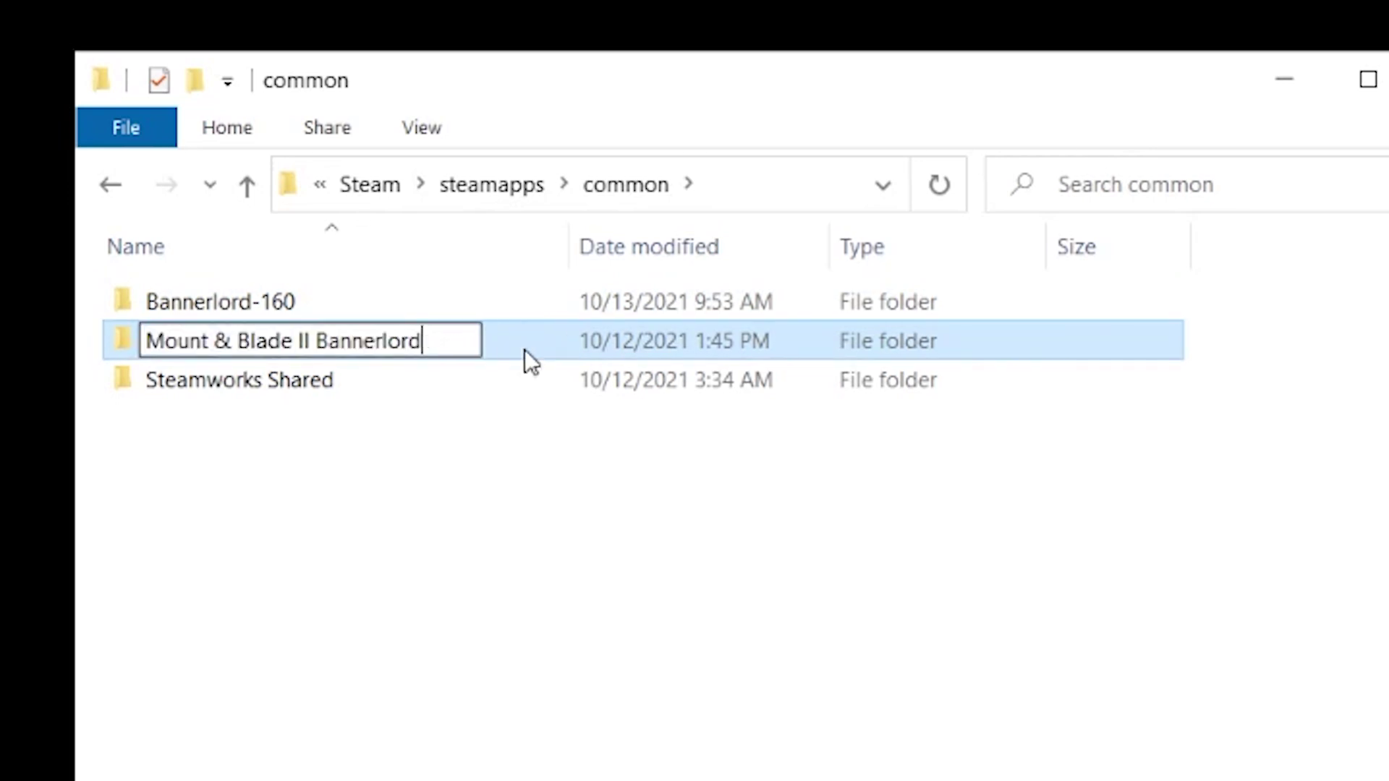
pyautogui.press('Return')
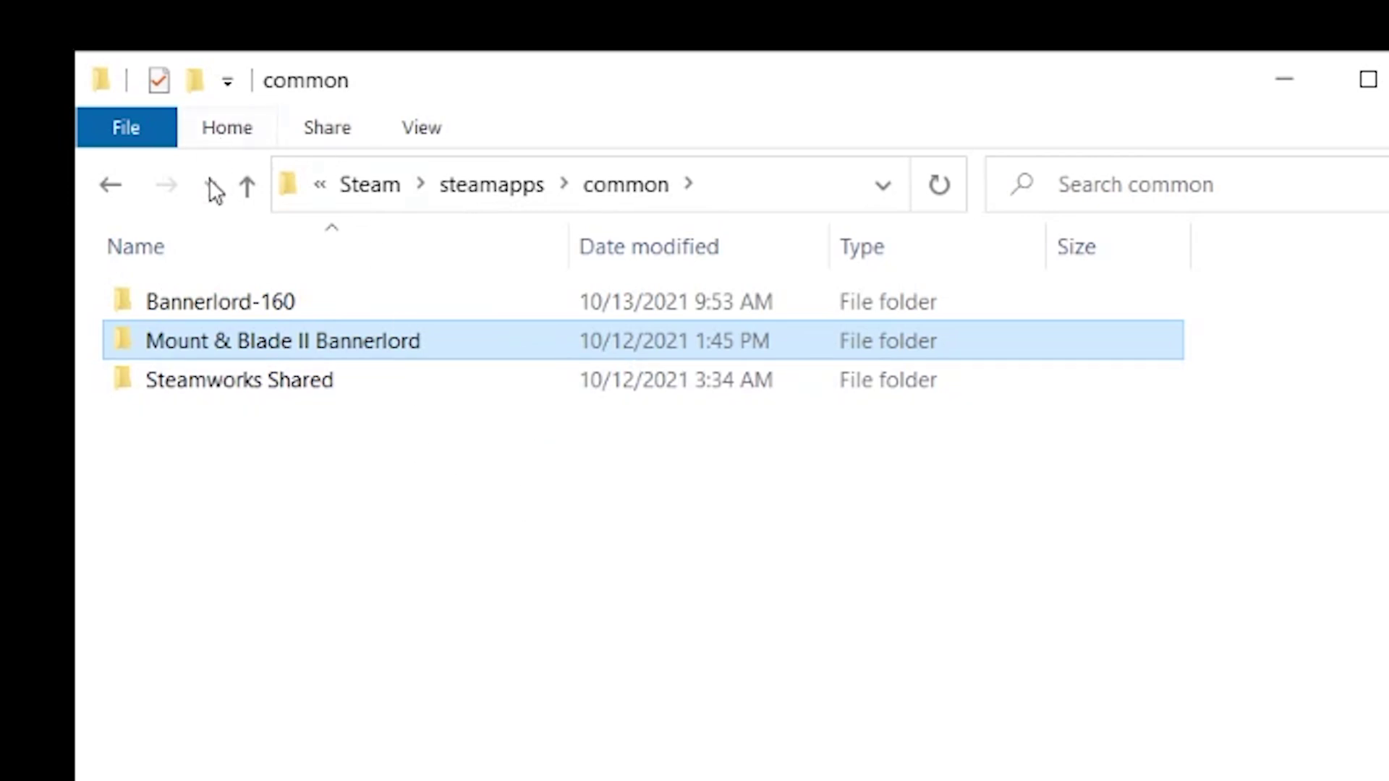
# Step: Return to the steamapps folder and open appmanifest_261550.acf in Notepad
pyautogui.click(246, 182)
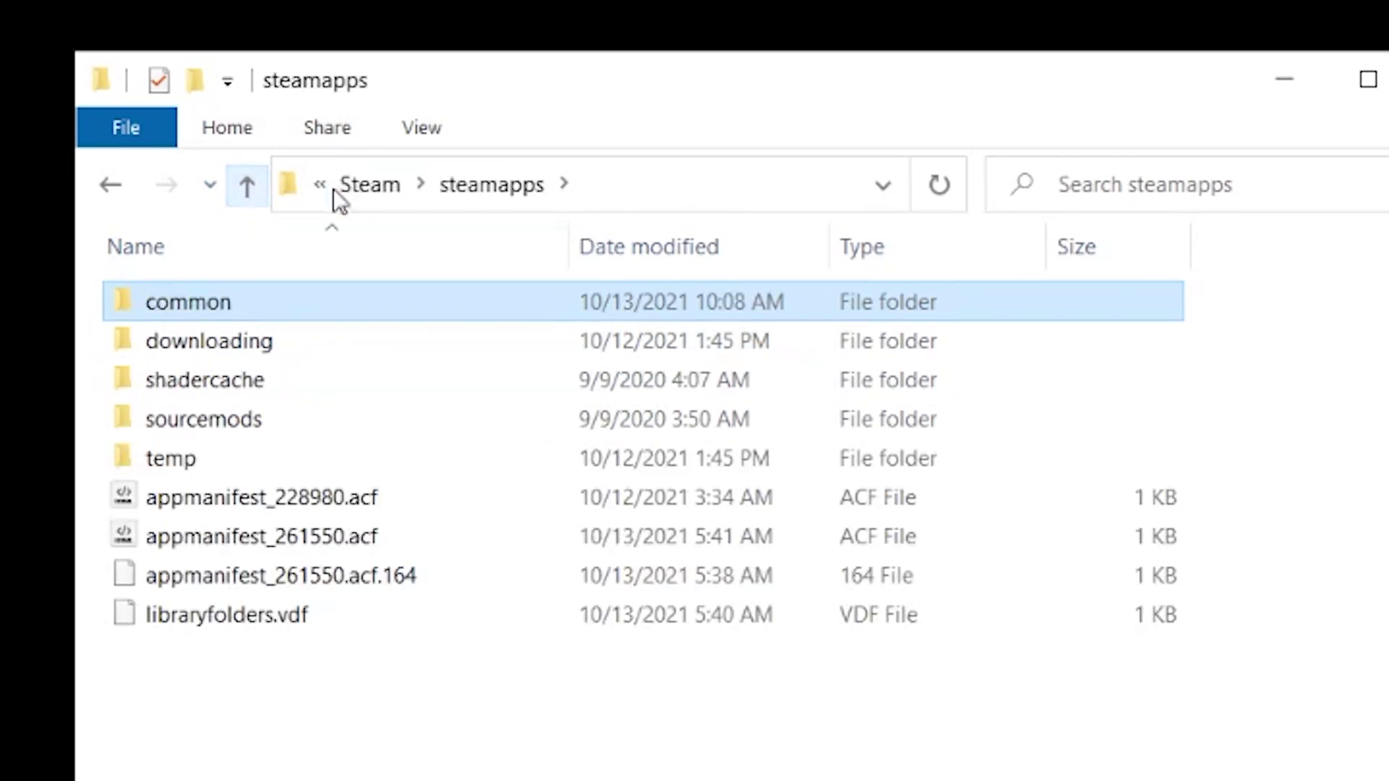
pyautogui.click(275, 539)
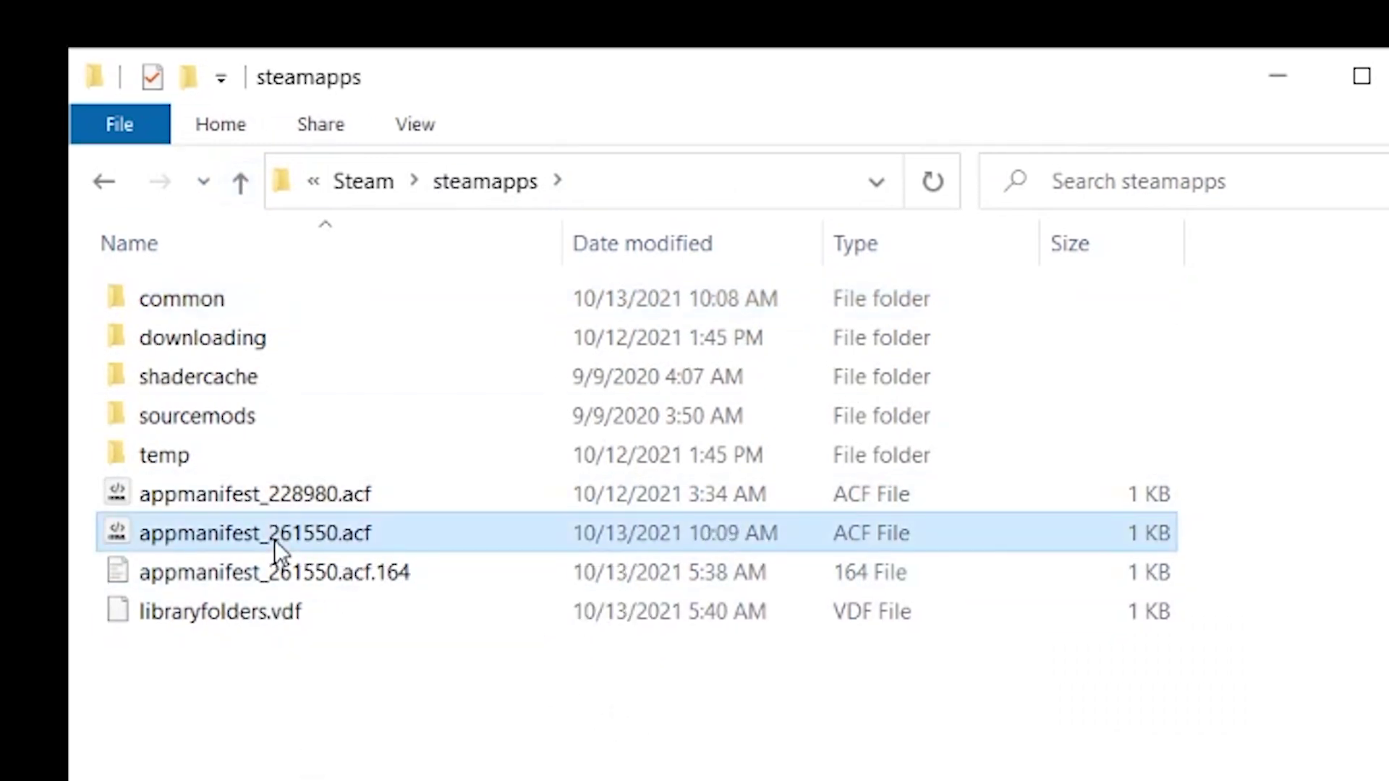
pyautogui.rightClick(239, 539)
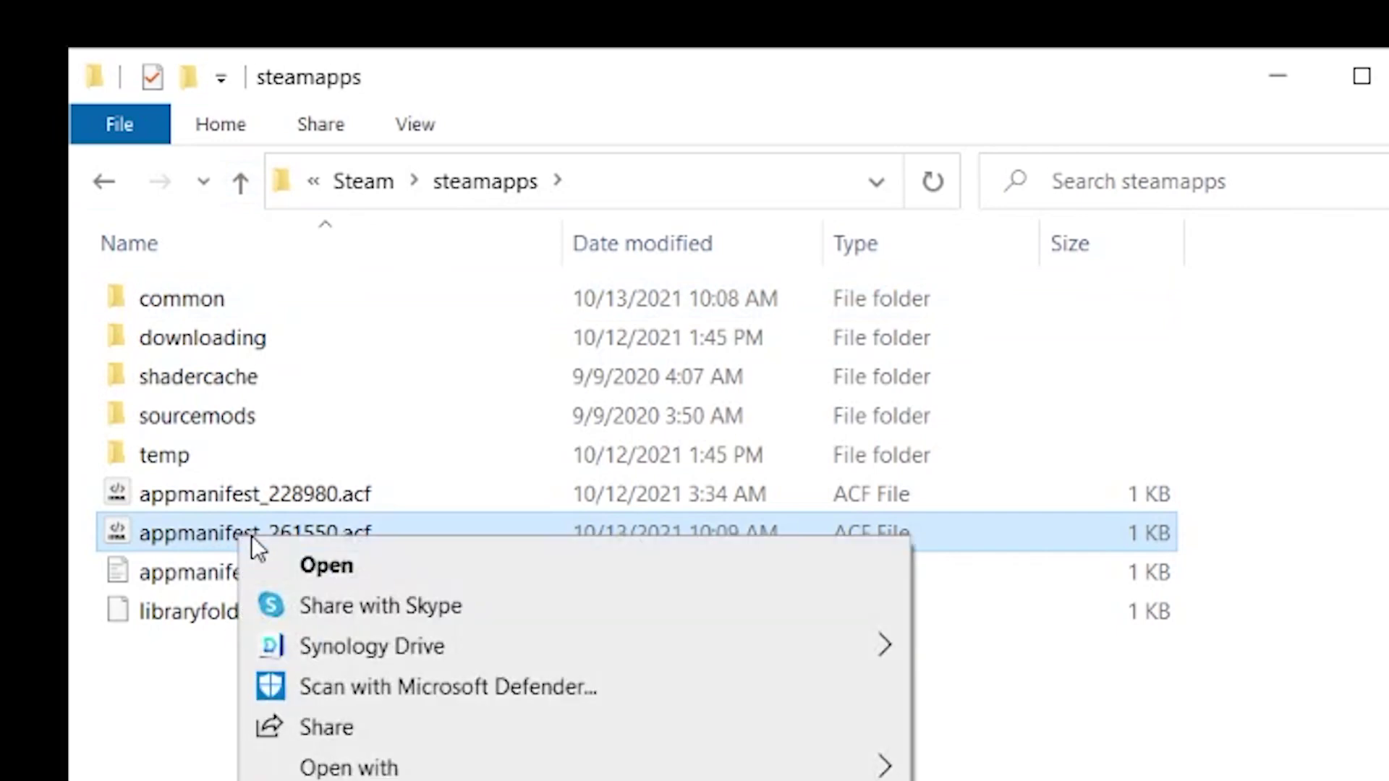
pyautogui.moveTo(458, 766)
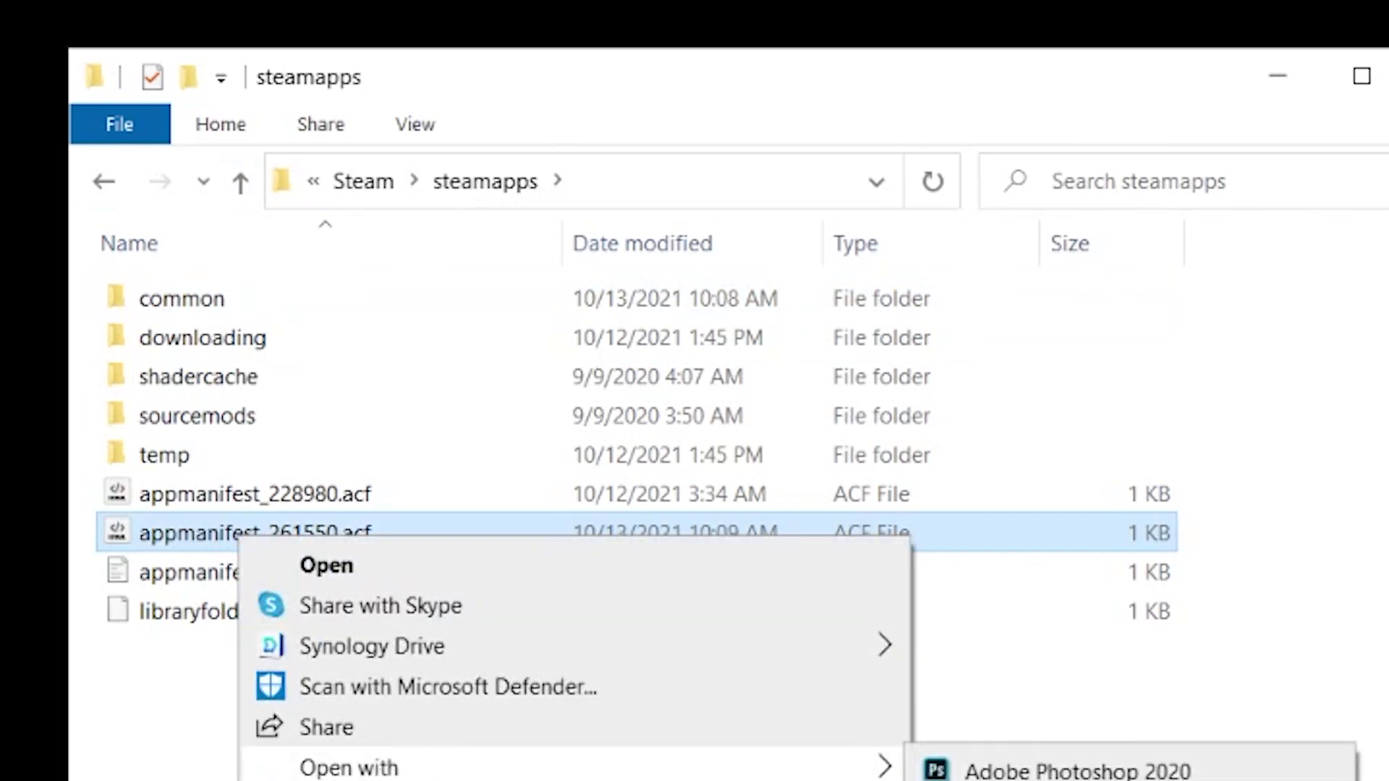
pyautogui.click(941, 774)
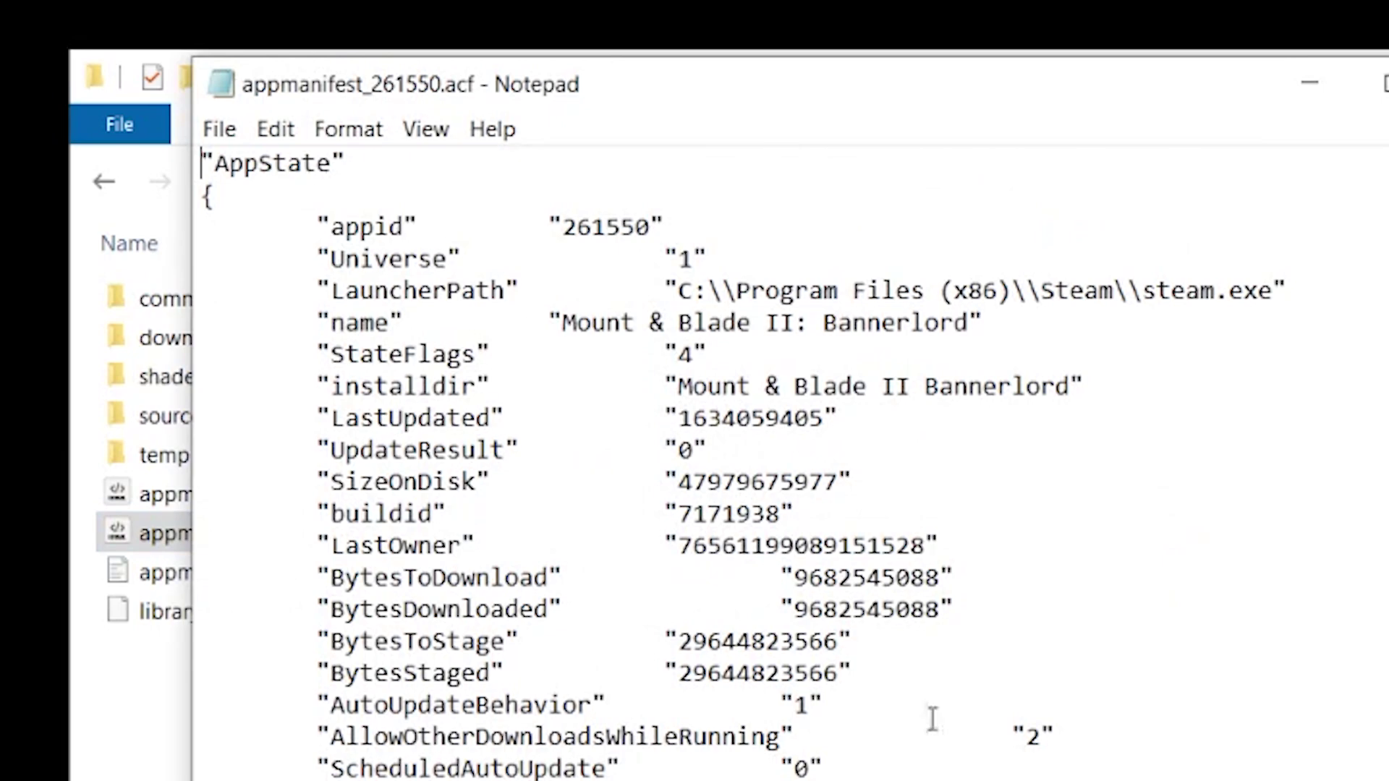
# Step: Set the manifest's installdir value to Bannerlord-160 and save the file
pyautogui.doubleClick(402, 386)
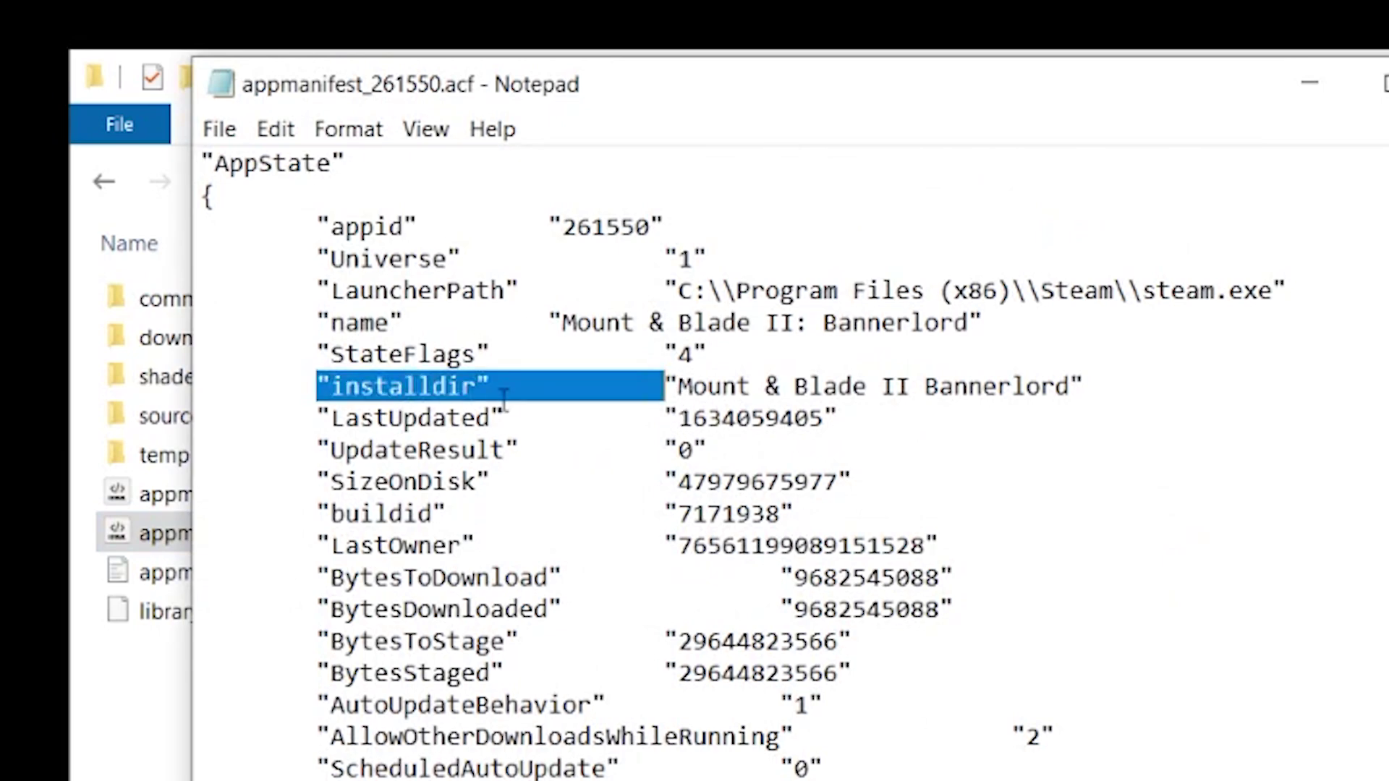
pyautogui.click(724, 387)
pyautogui.moveTo(691, 387); pyautogui.dragTo(930, 384)
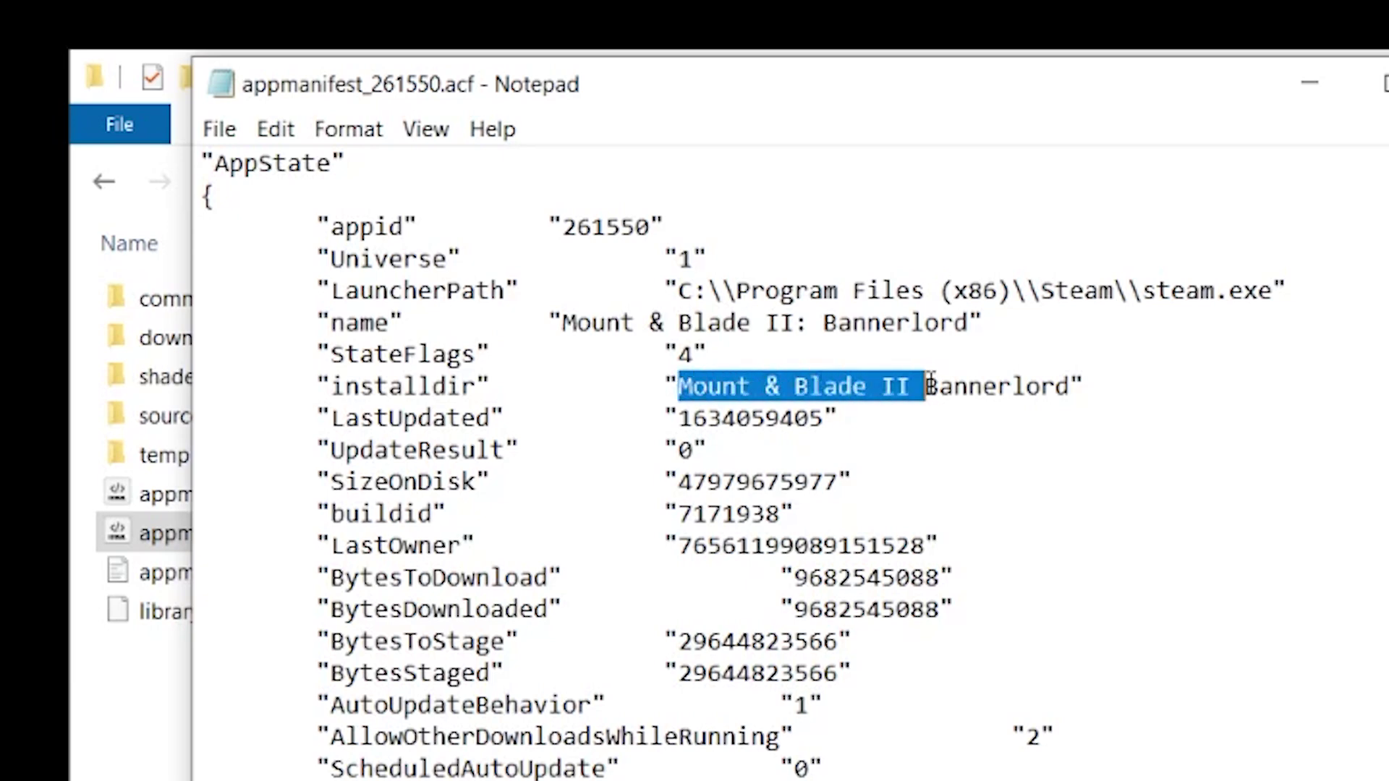
pyautogui.press('BackSpace')
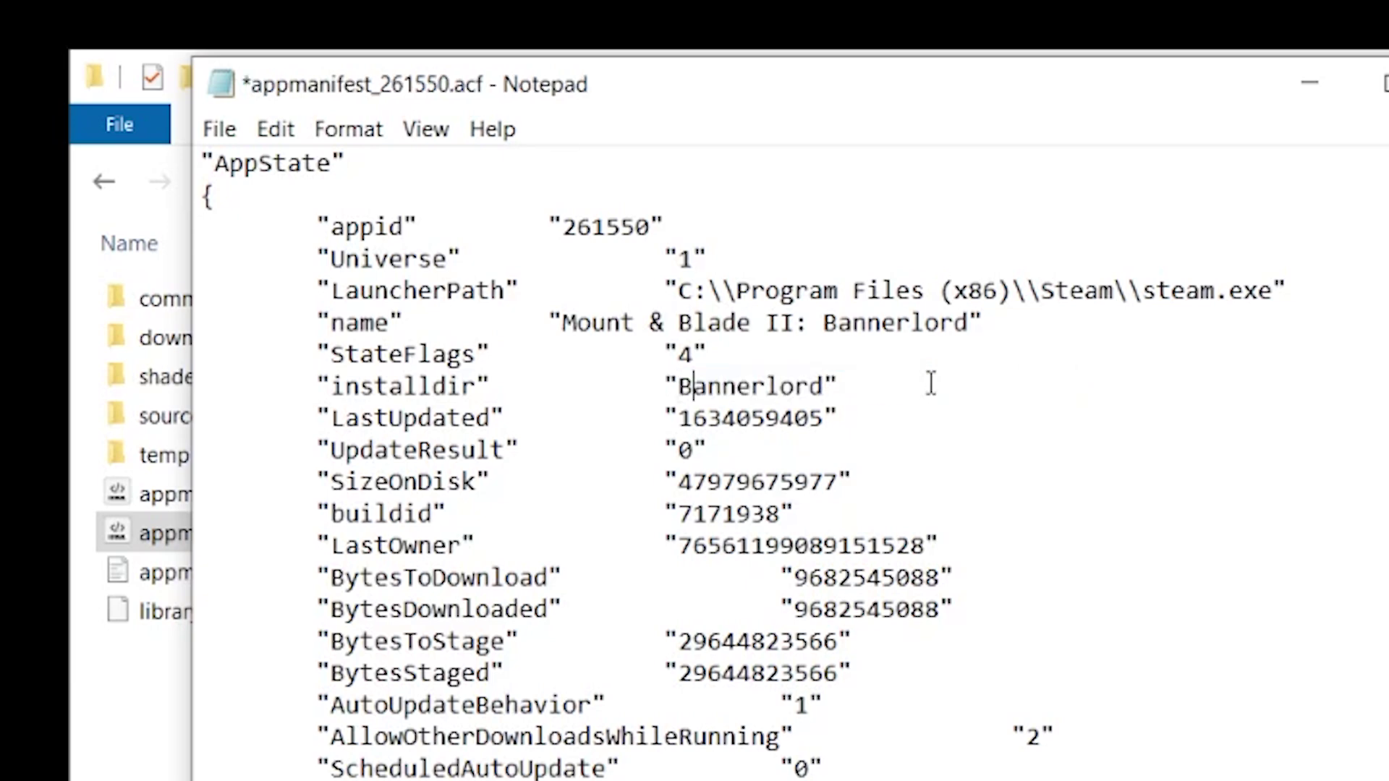
pyautogui.press('Right')
pyautogui.press('Right')
pyautogui.press('Right')
pyautogui.press('Right')
pyautogui.press('Right')
pyautogui.press('Right')
pyautogui.press('Right')
pyautogui.press('Right')
pyautogui.press('Right')
pyautogui.write('-160')
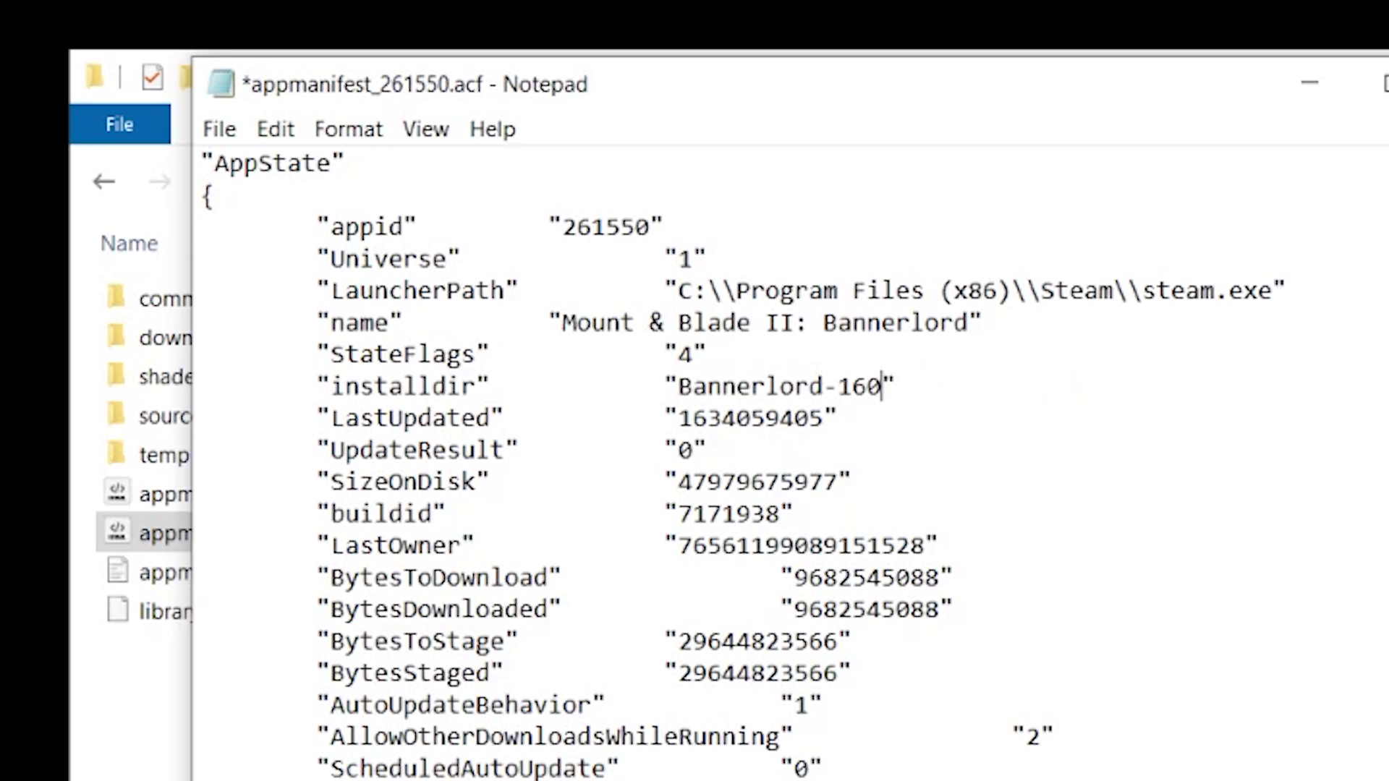
pyautogui.click(221, 130)
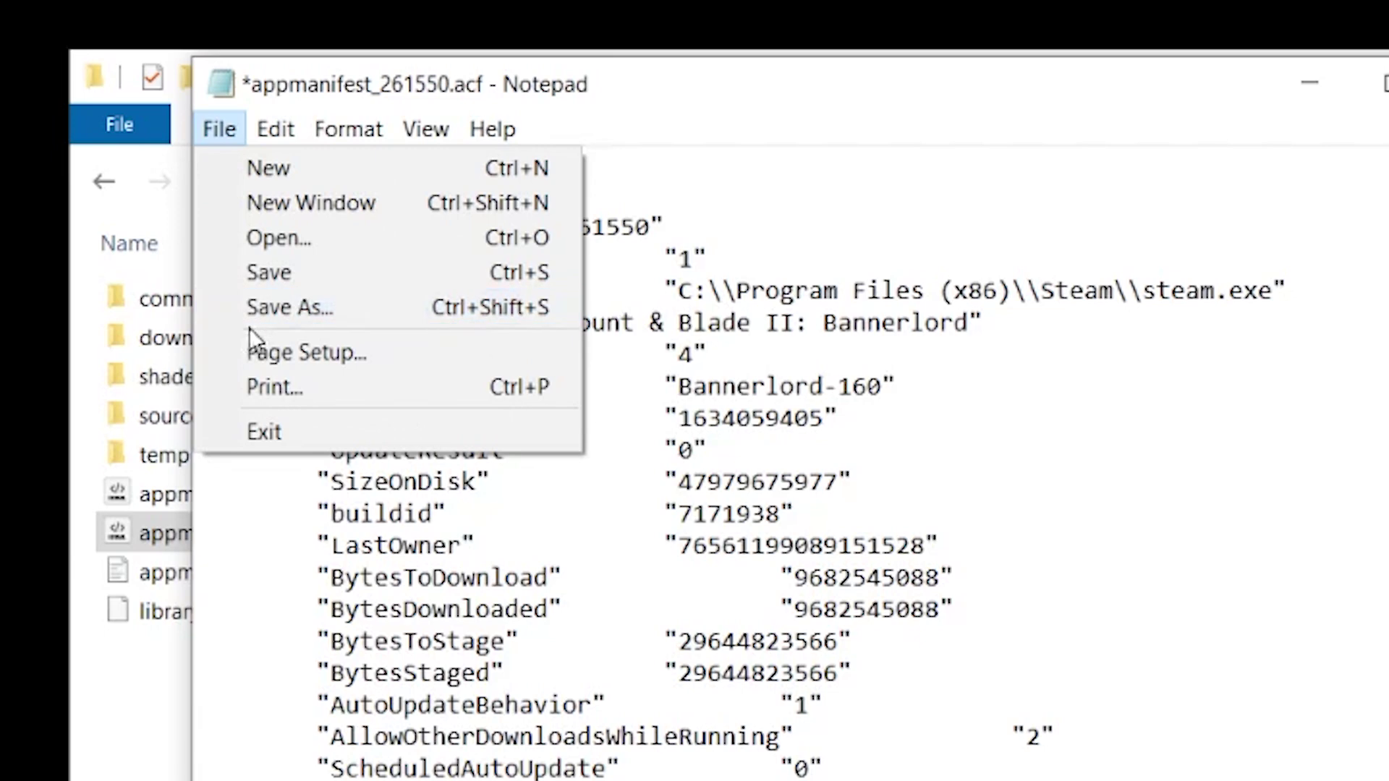
pyautogui.click(265, 273)
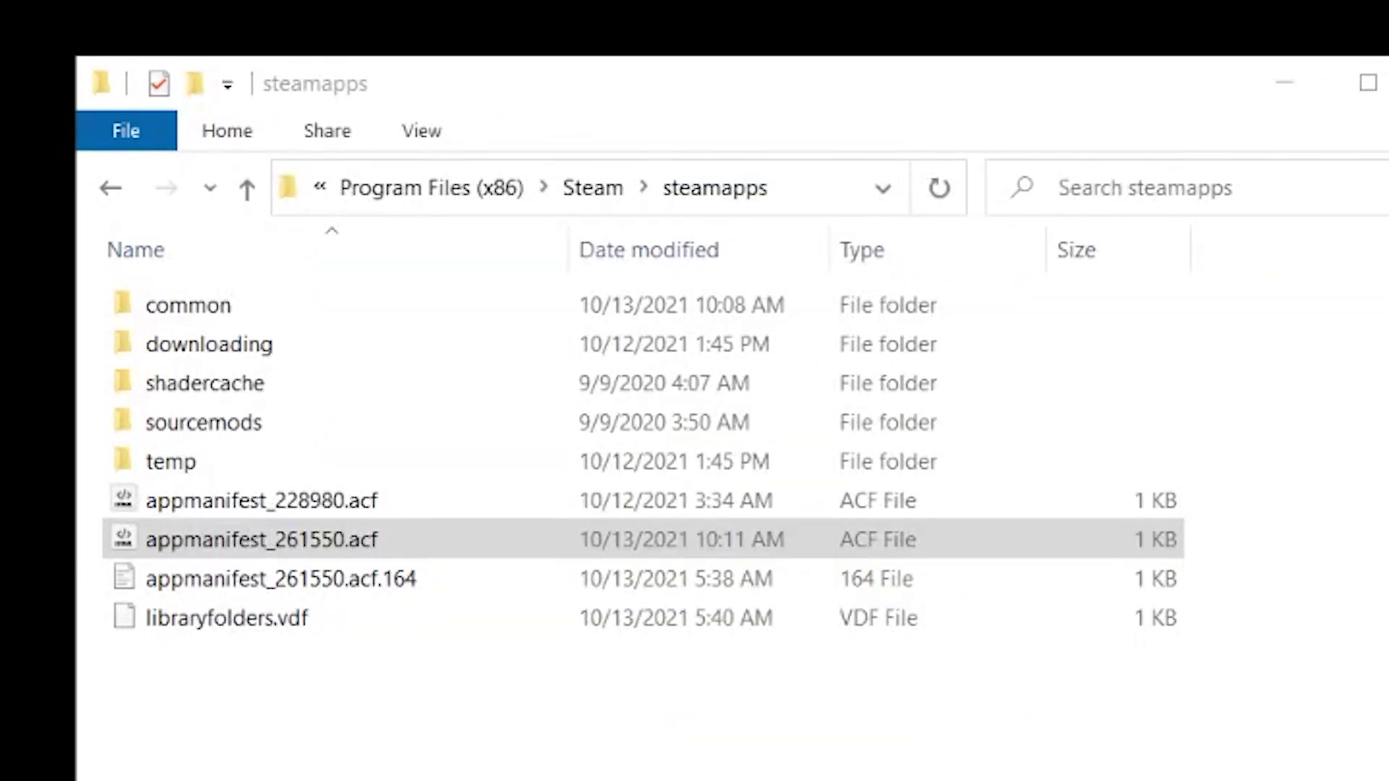
# Step: Rename appmanifest_261550.acf to appmanifest_261550.acf.160 in the steamapps folder and accept the extension change
pyautogui.click(244, 678)
pyautogui.click(335, 535)
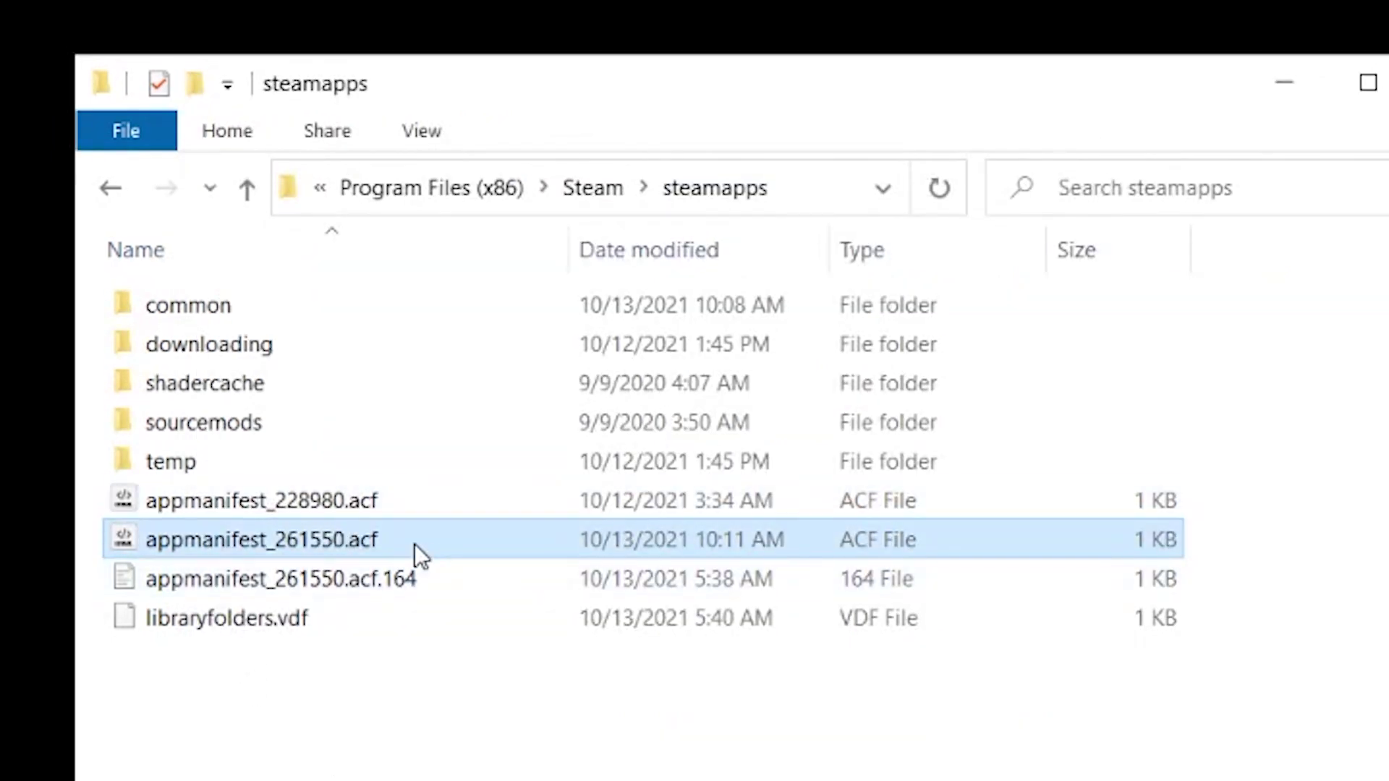
pyautogui.press('F2')
pyautogui.click(393, 543)
pyautogui.write('.1')
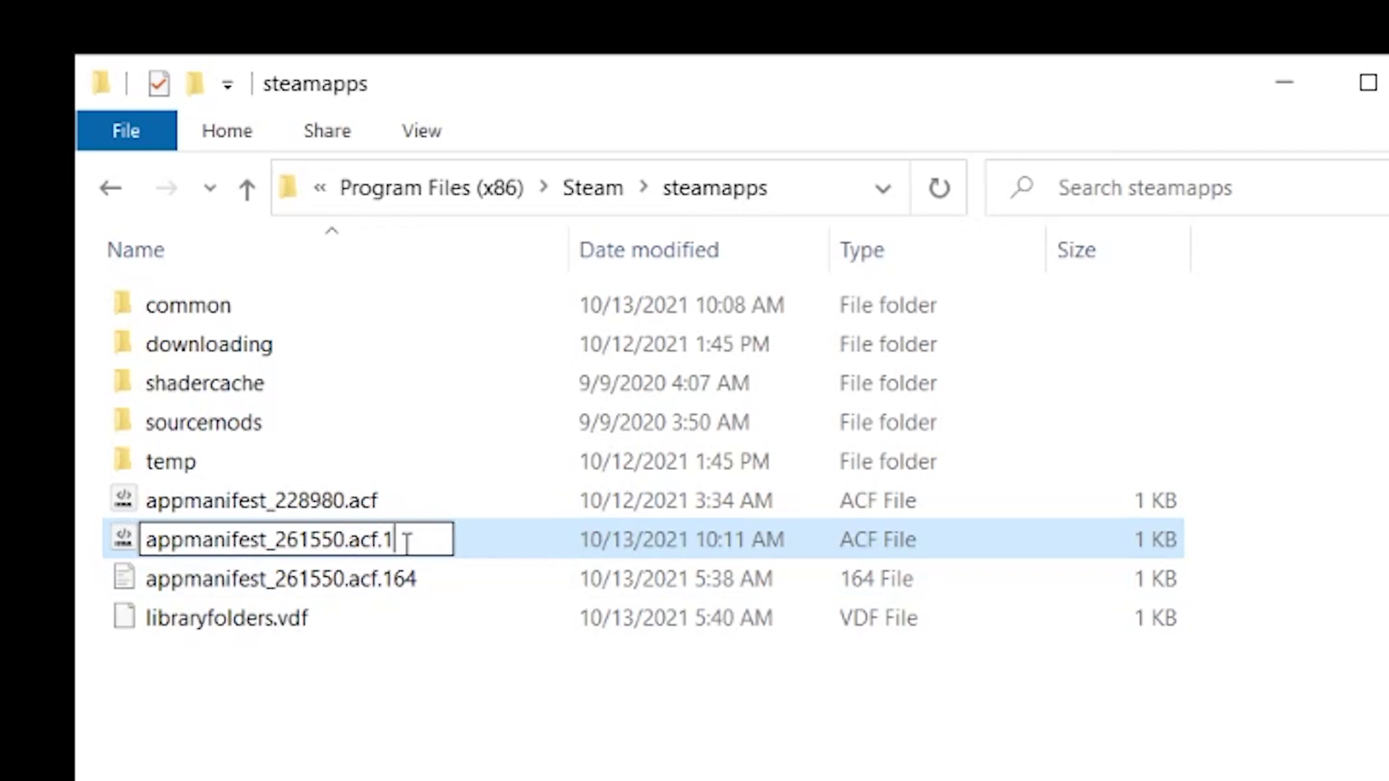
pyautogui.write('60')
pyautogui.press('Return')
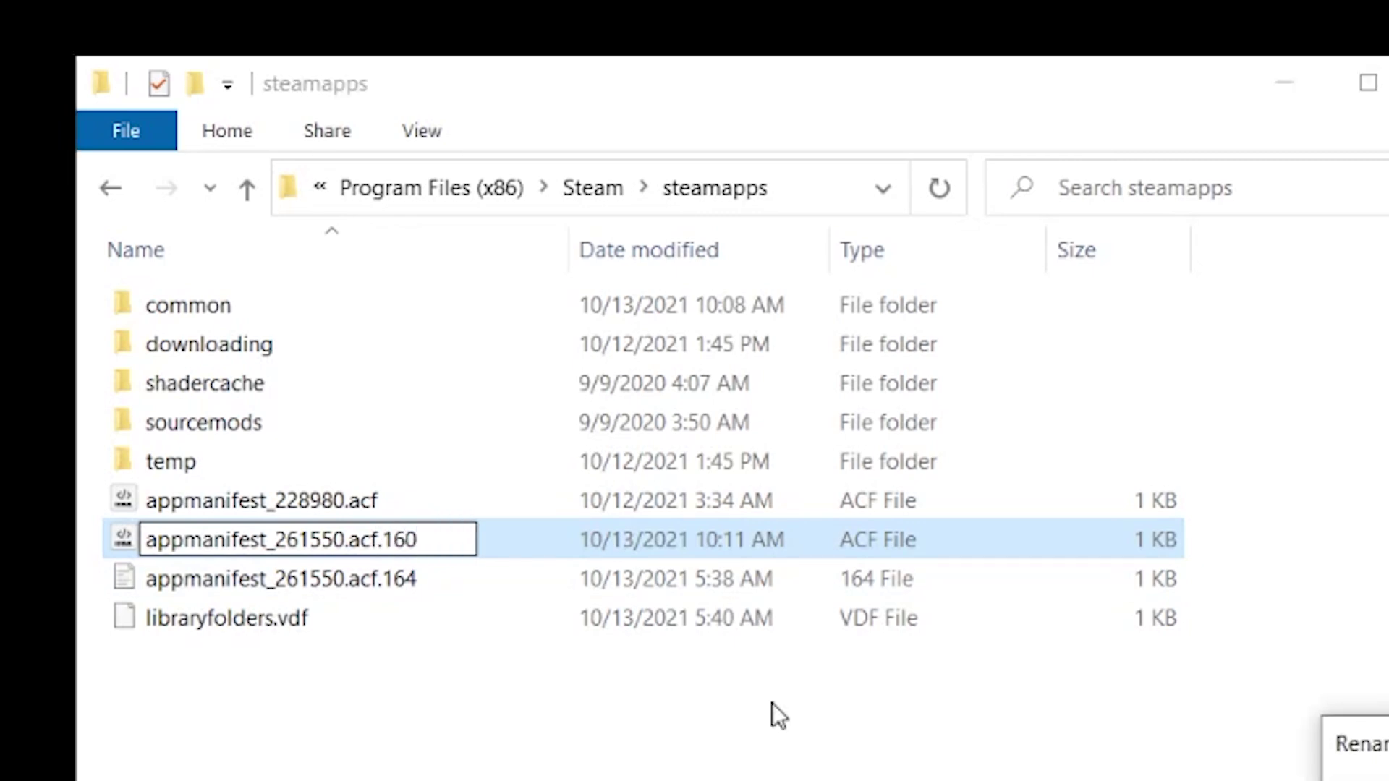
pyautogui.press('Return')
# Step: Restore the 1.6.4 manifest by renaming appmanifest_261550.acf.164 to appmanifest_261550.acf and accepting the extension change
pyautogui.click(368, 573)
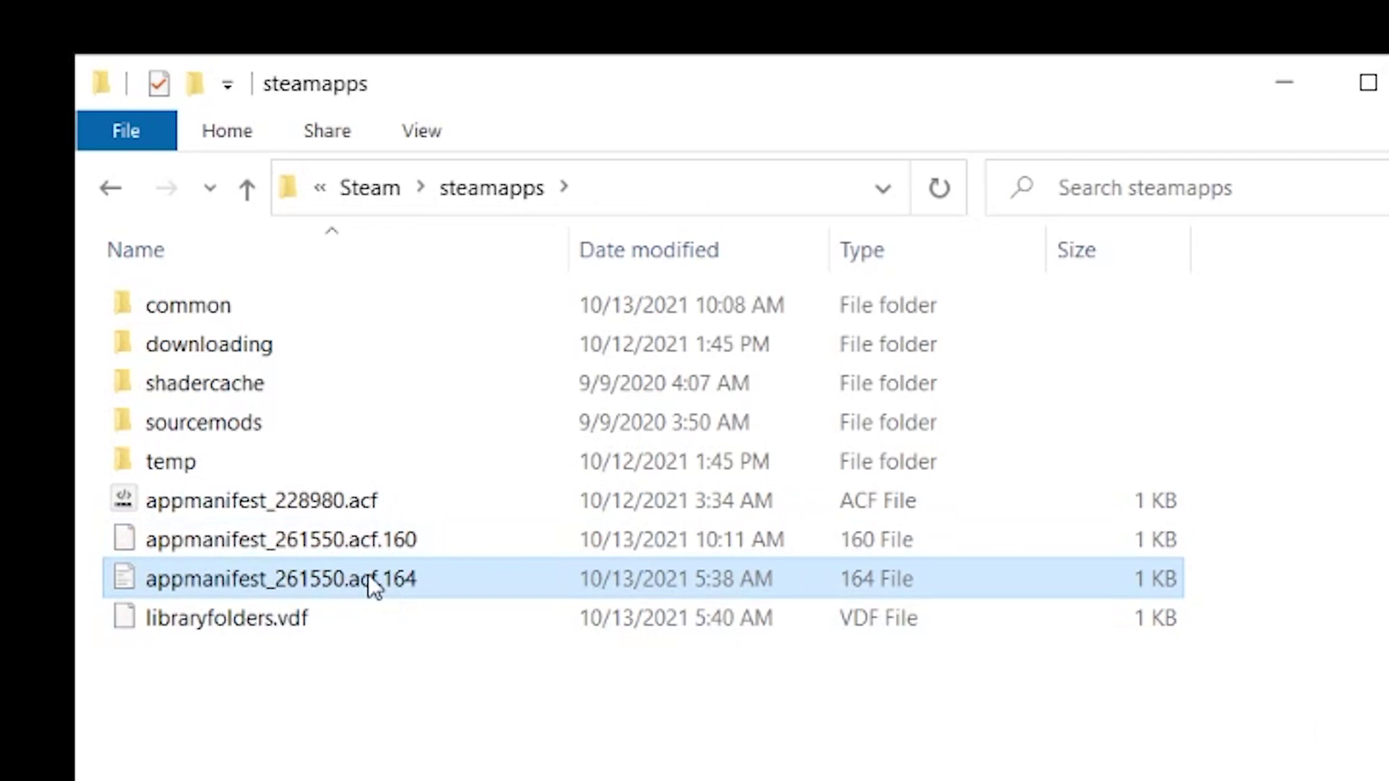
pyautogui.press('F2')
pyautogui.click(433, 576)
pyautogui.press('BackSpace')
pyautogui.press('BackSpace')
pyautogui.press('BackSpace')
pyautogui.press('BackSpace')
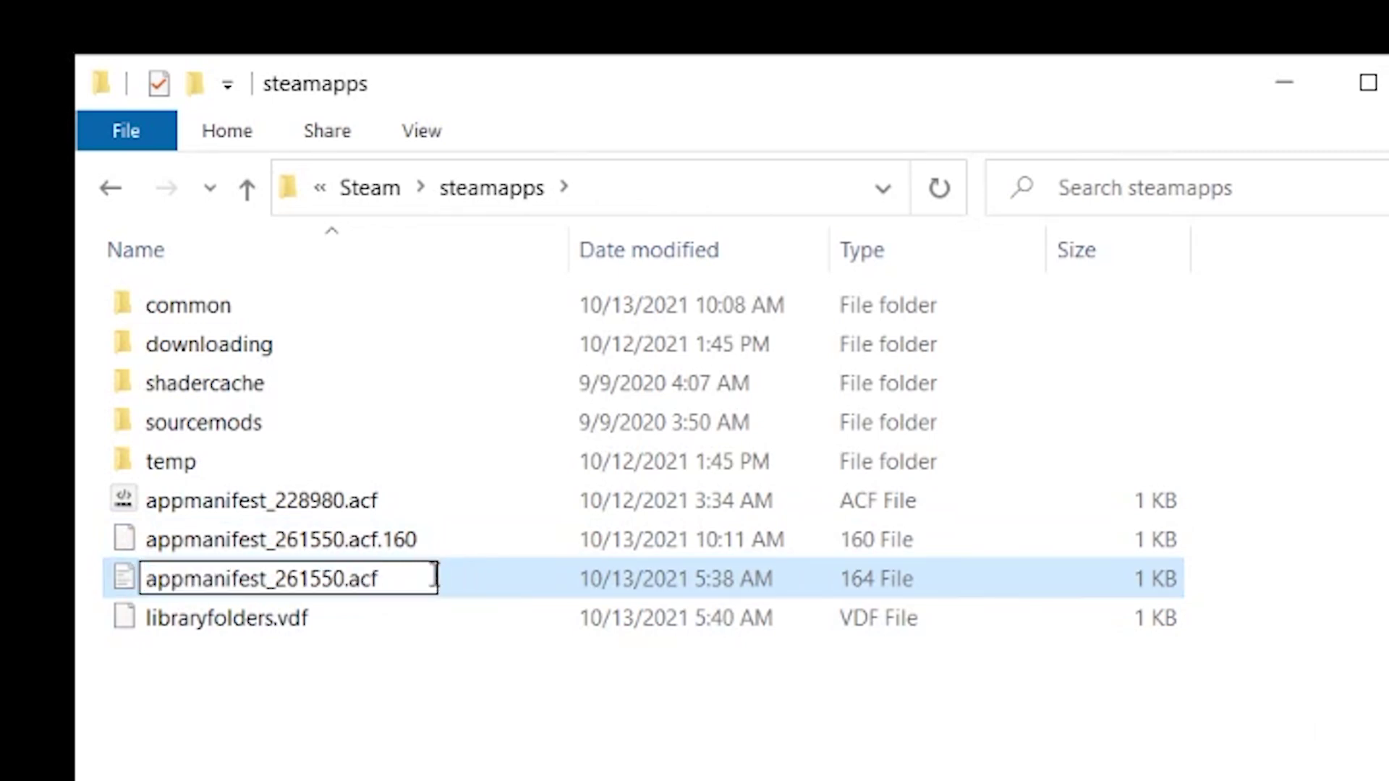
pyautogui.press('Return')
pyautogui.press('Return')
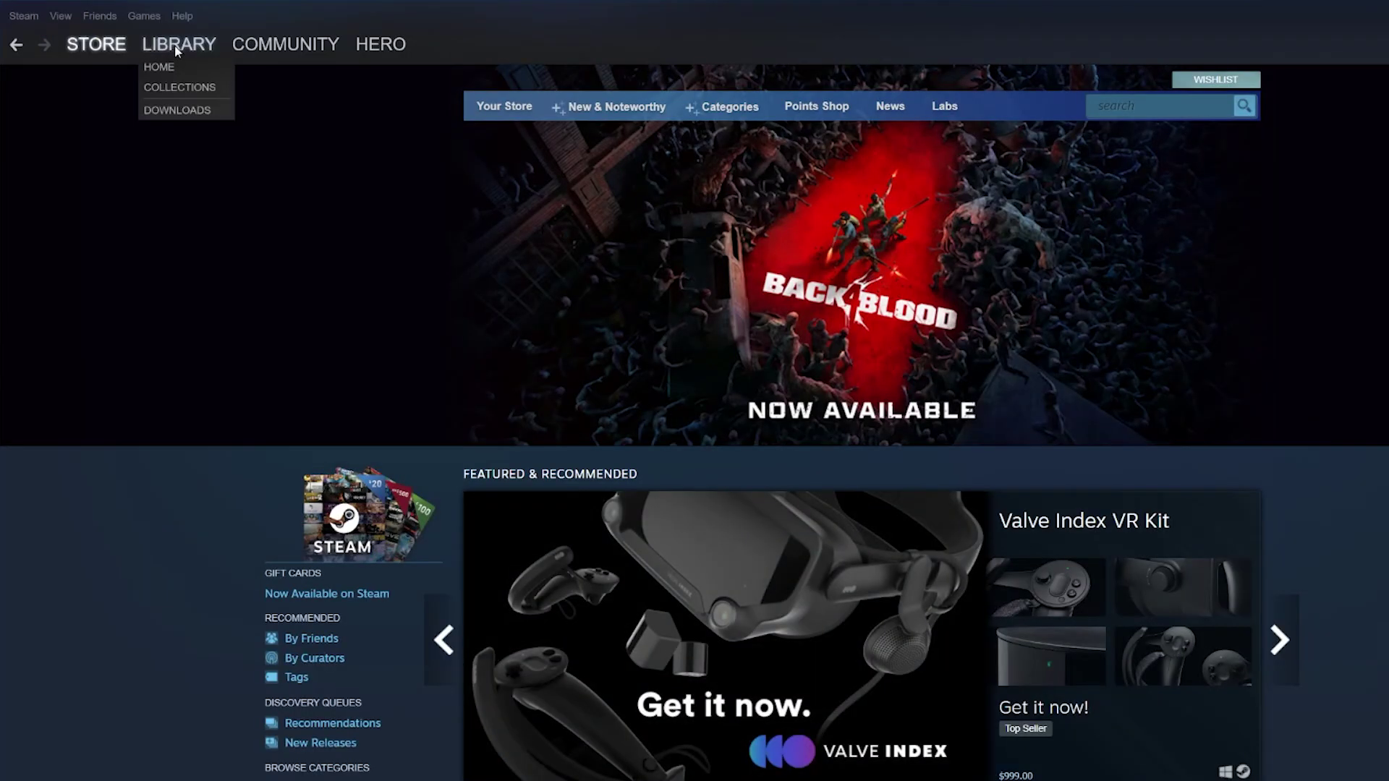
# Step: Switch to Steam, launch Mount & Blade II: Bannerlord from the library, and check the version in its launcher
pyautogui.click(179, 45)
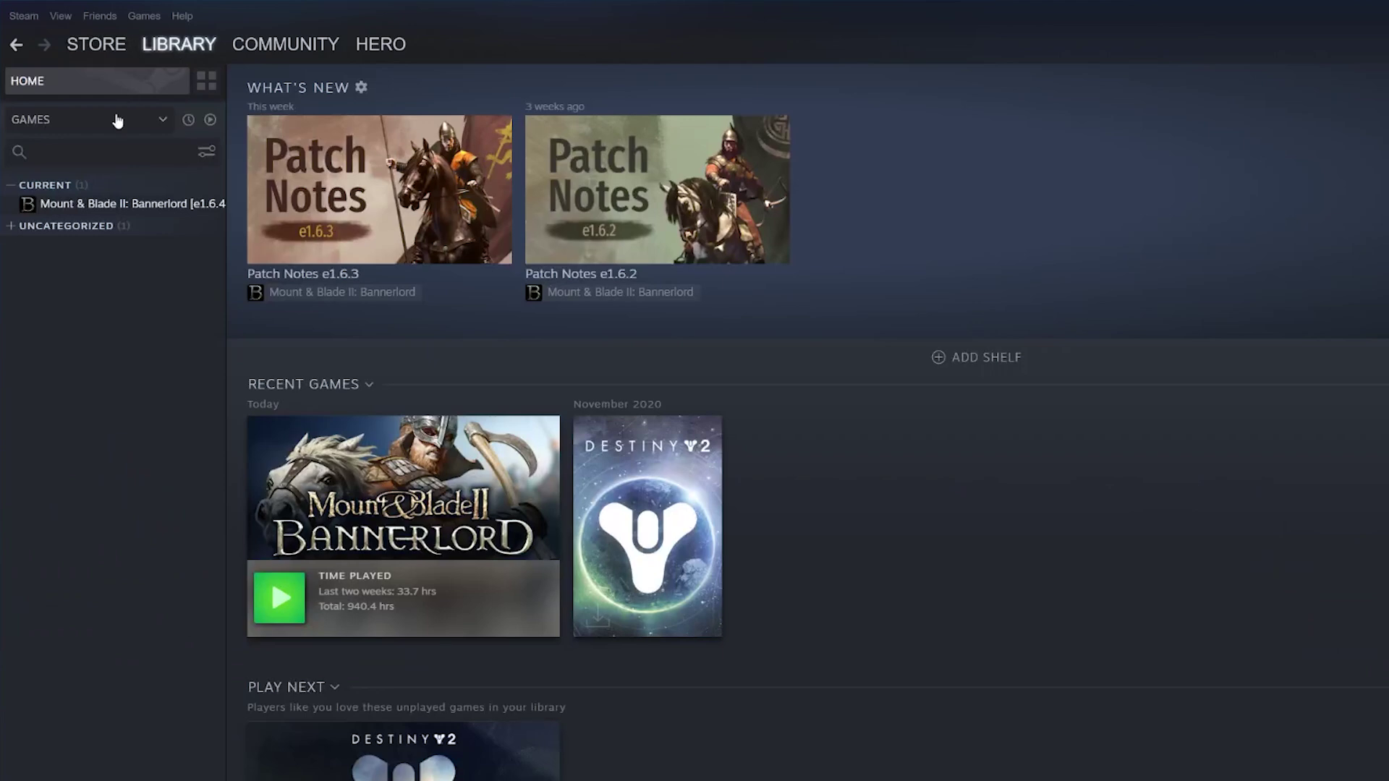
pyautogui.click(129, 208)
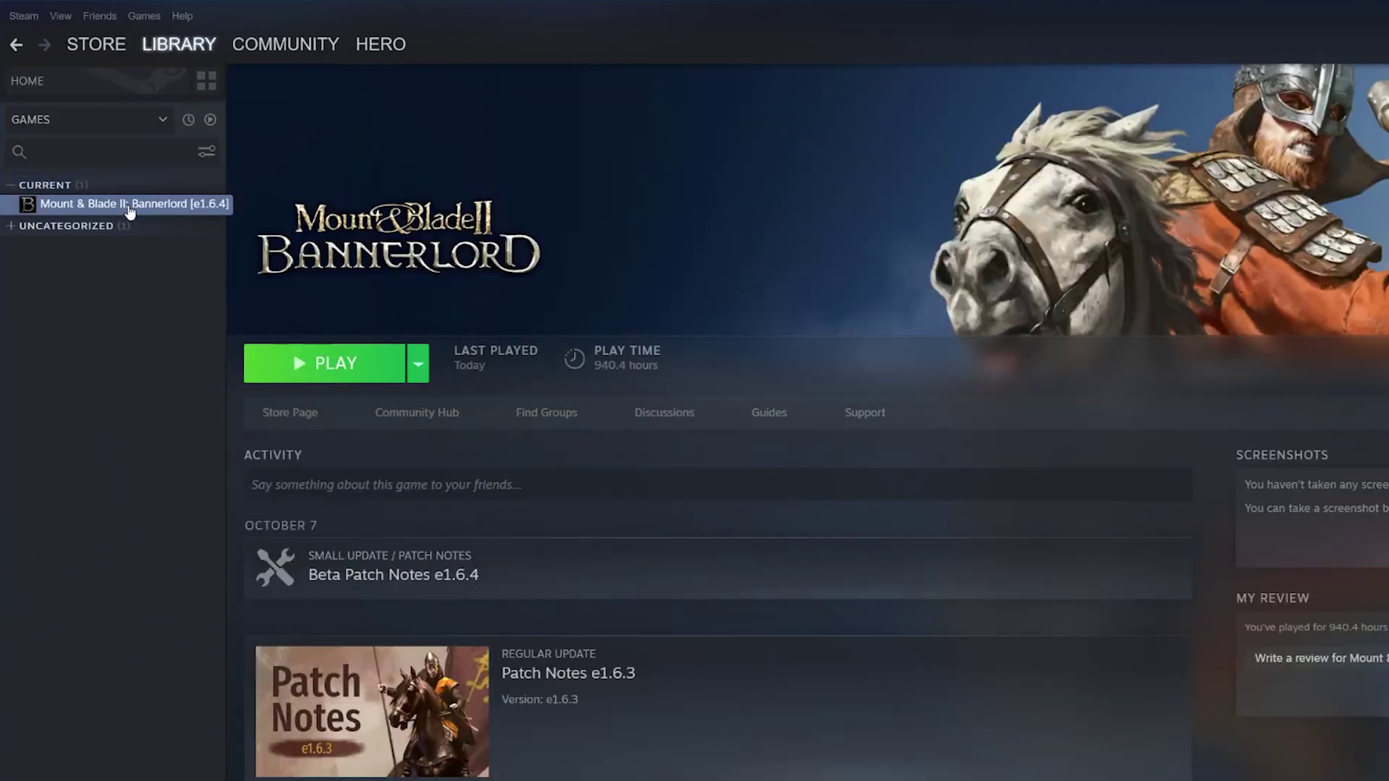
pyautogui.click(321, 364)
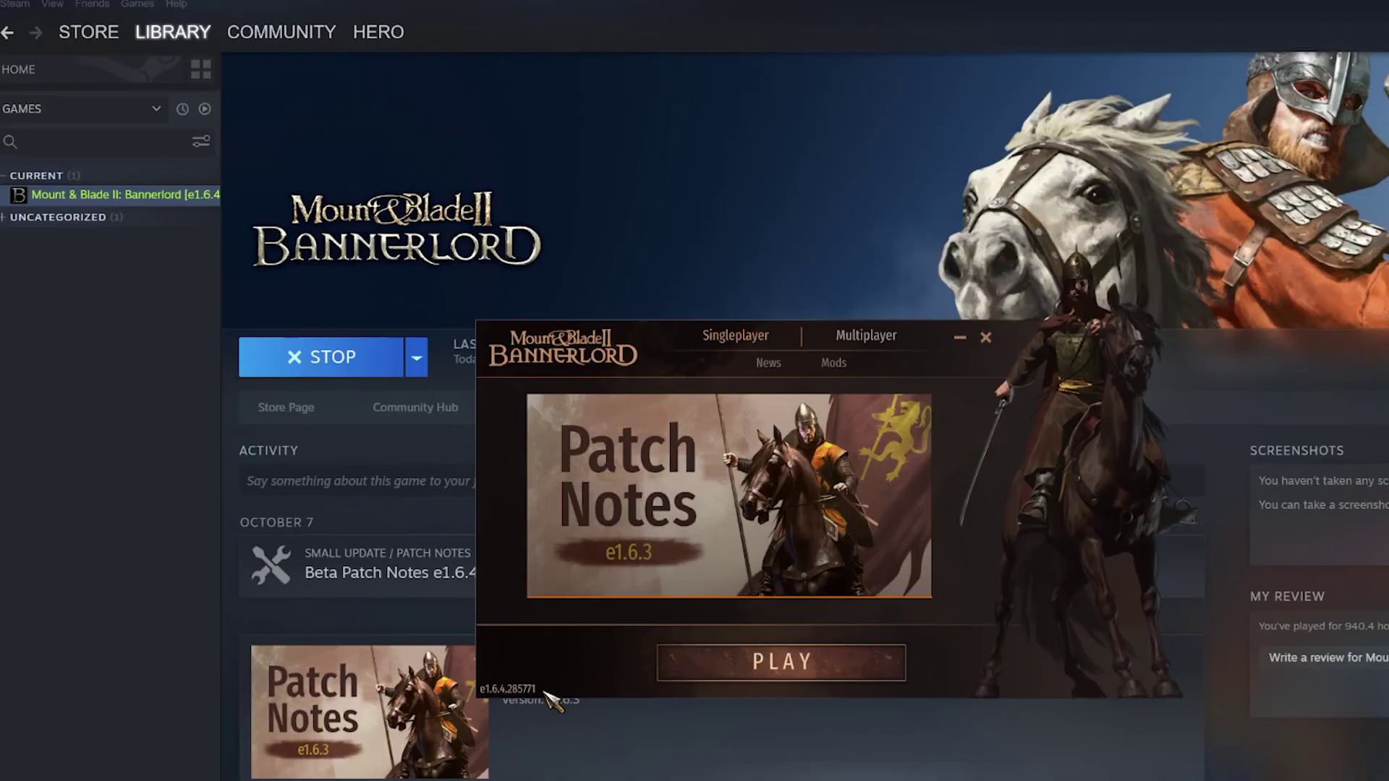
pyautogui.click(1051, 636)
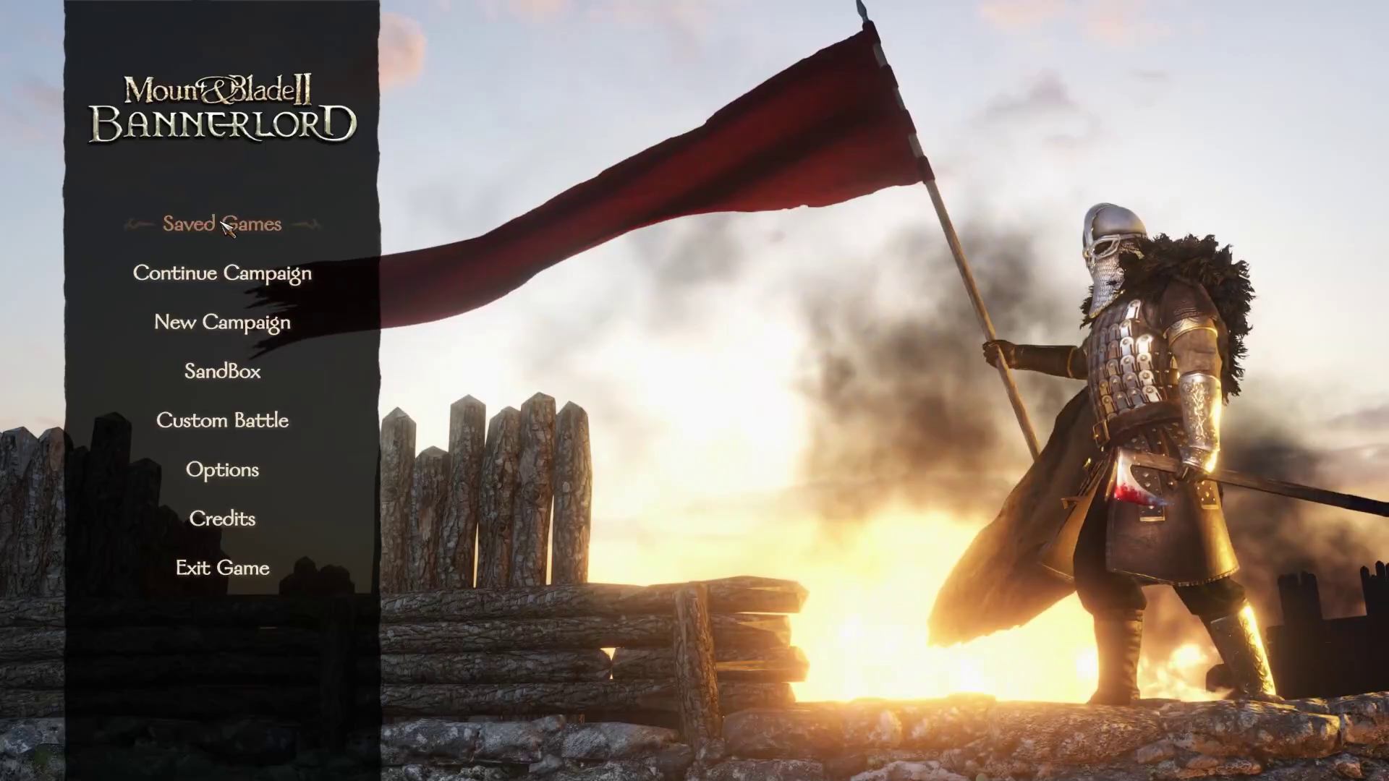
# Step: Load a saved game in Bannerlord to test the active version, then leave the game and switch back to the steamapps folder
pyautogui.click(226, 228)
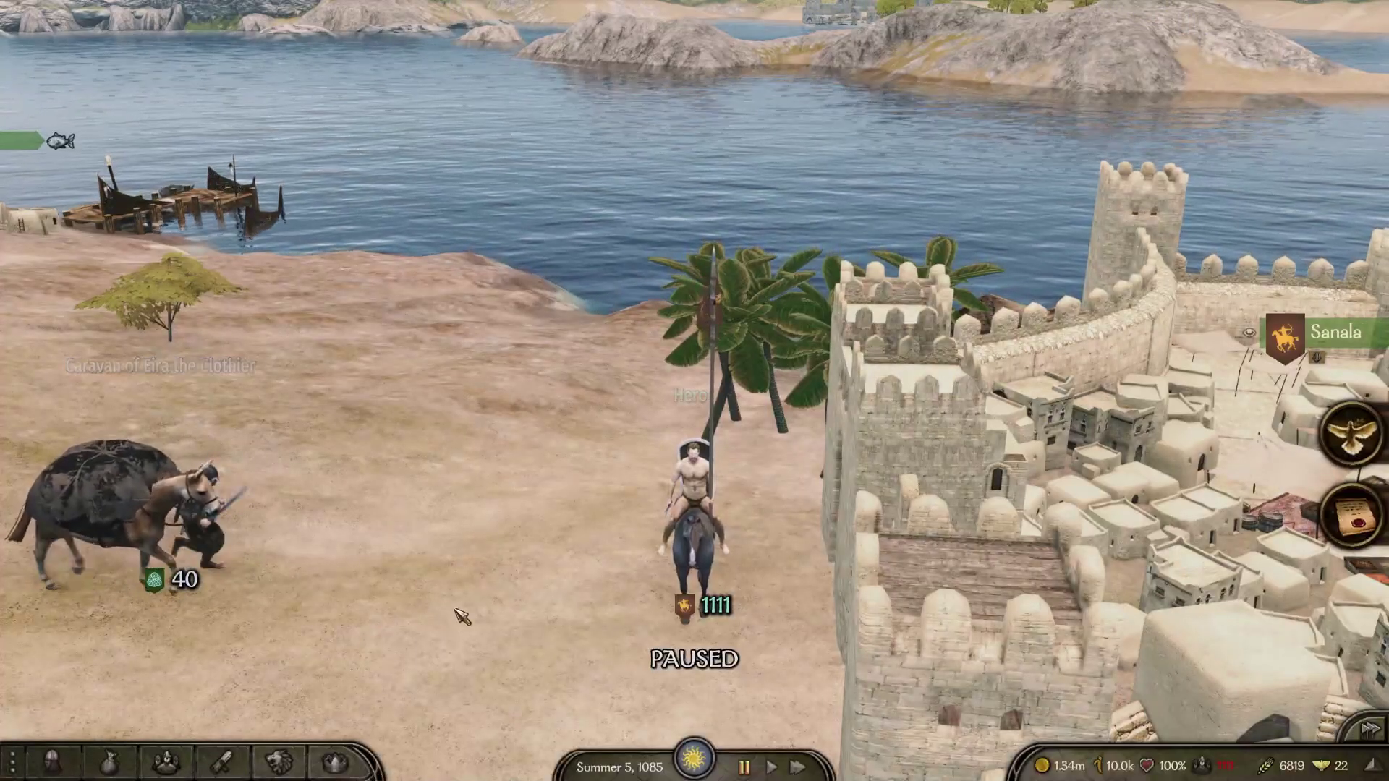
pyautogui.press('Escape')
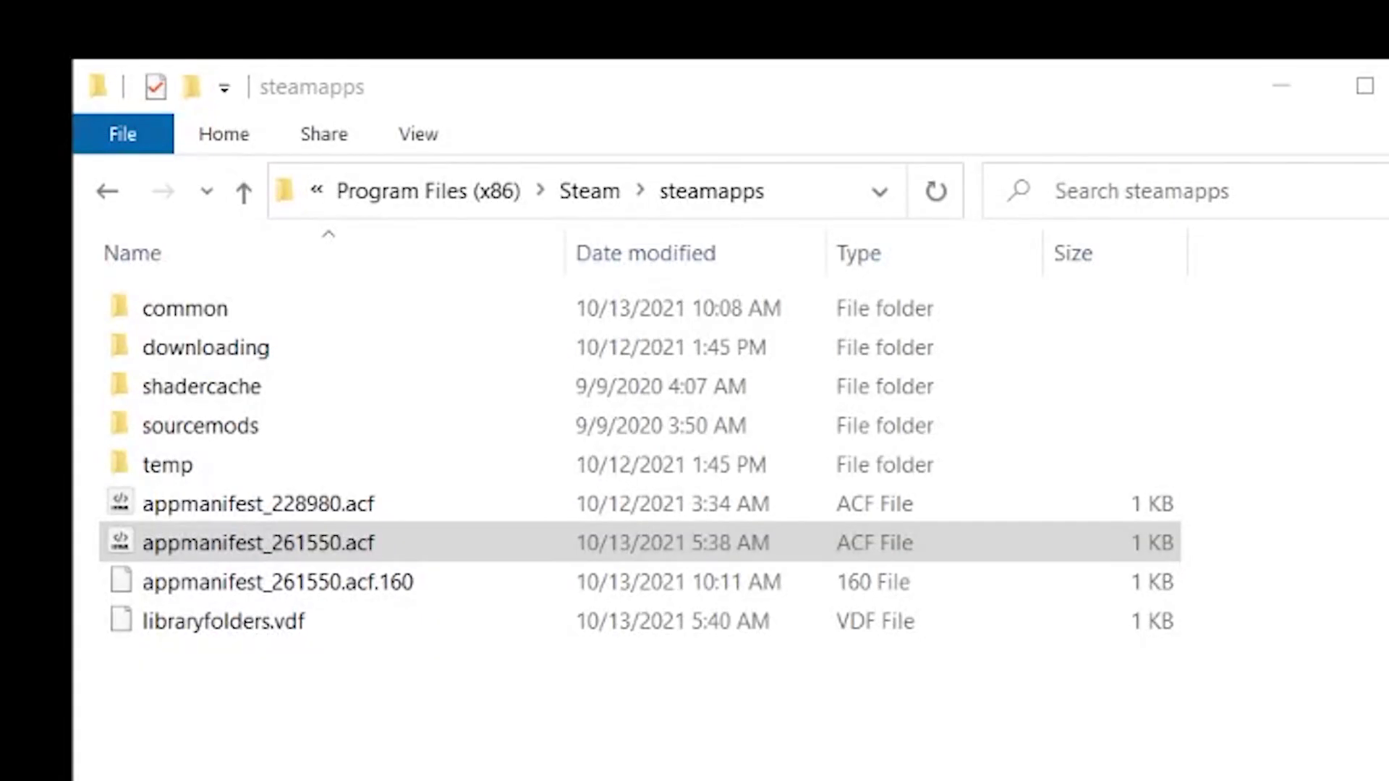
pyautogui.click(778, 89)
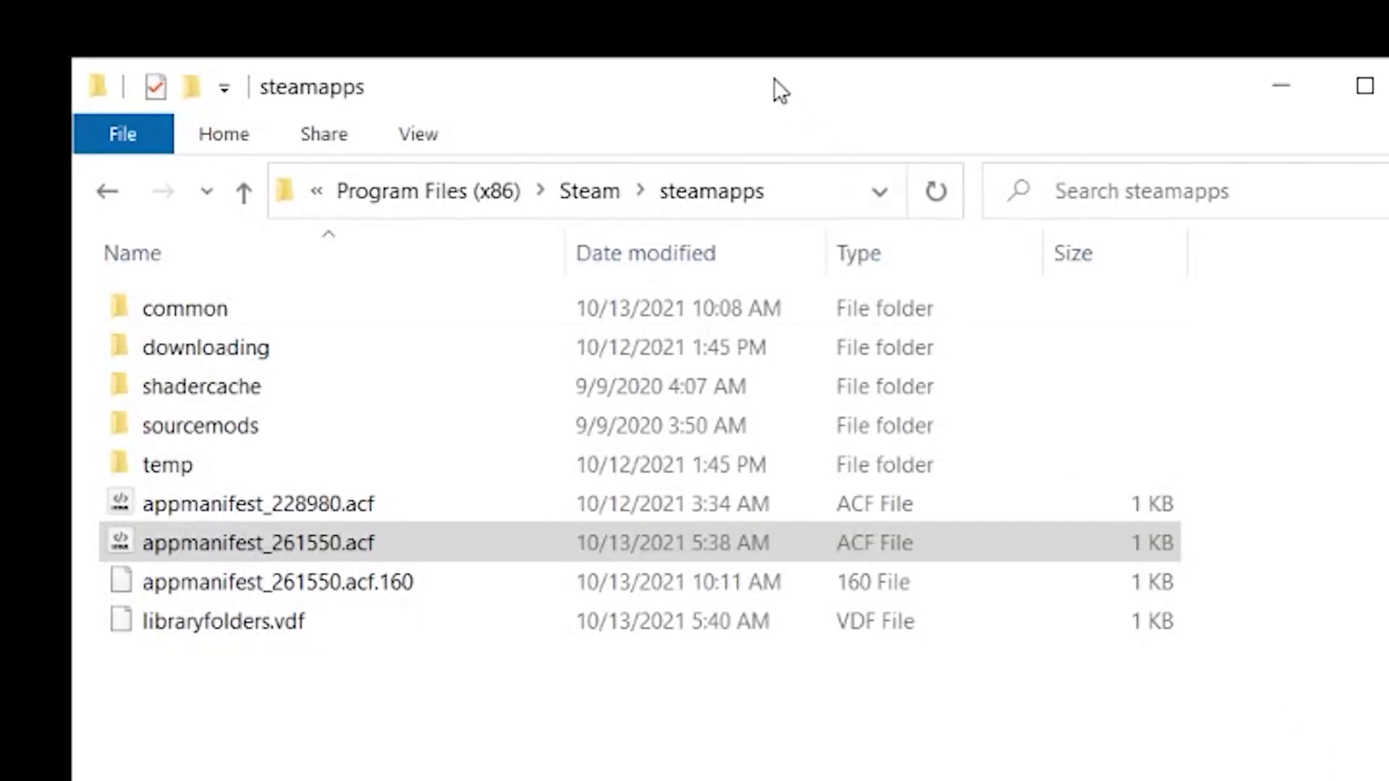
# Step: Rename appmanifest_261550.acf to appmanifest_261550.acf.164 in the steamapps folder and accept the extension change
pyautogui.click(394, 541)
pyautogui.click(410, 542)
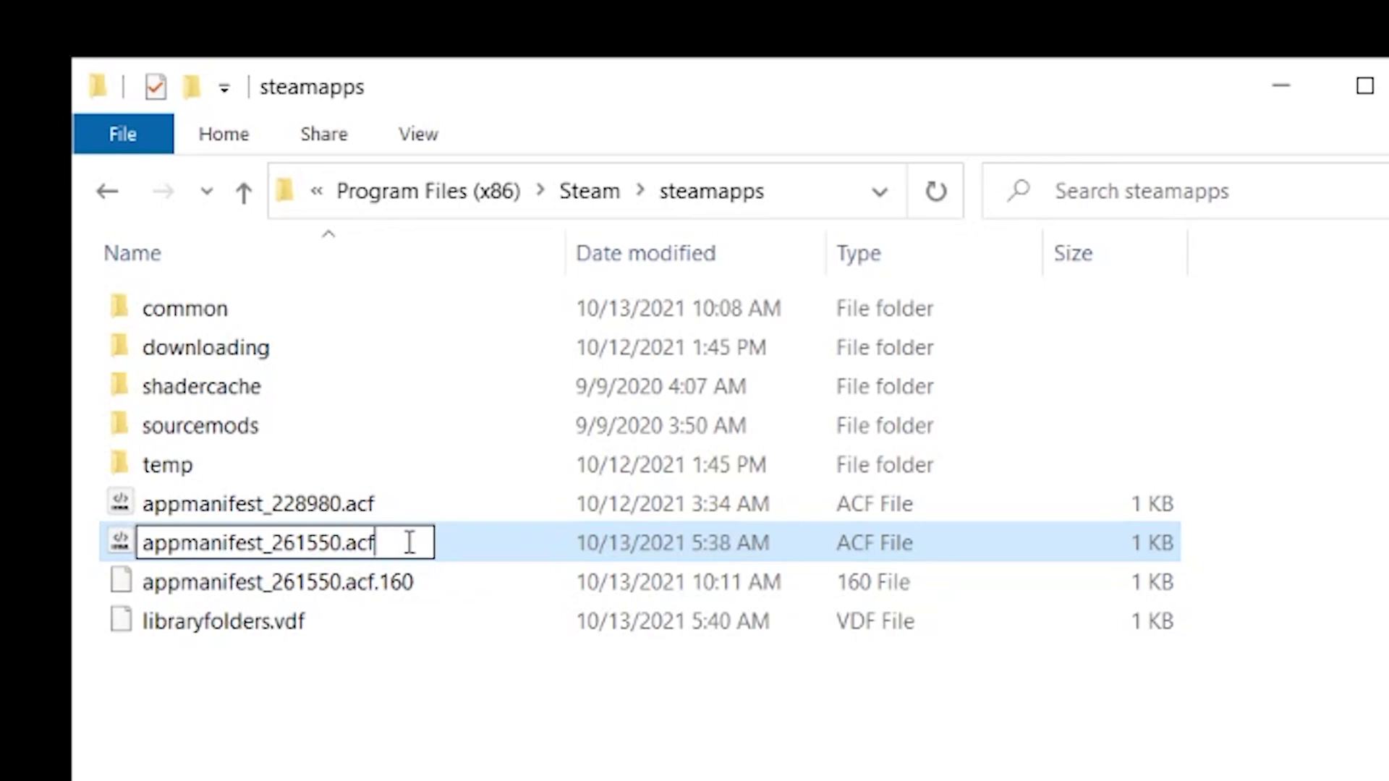
pyautogui.write('.164')
pyautogui.press('Return')
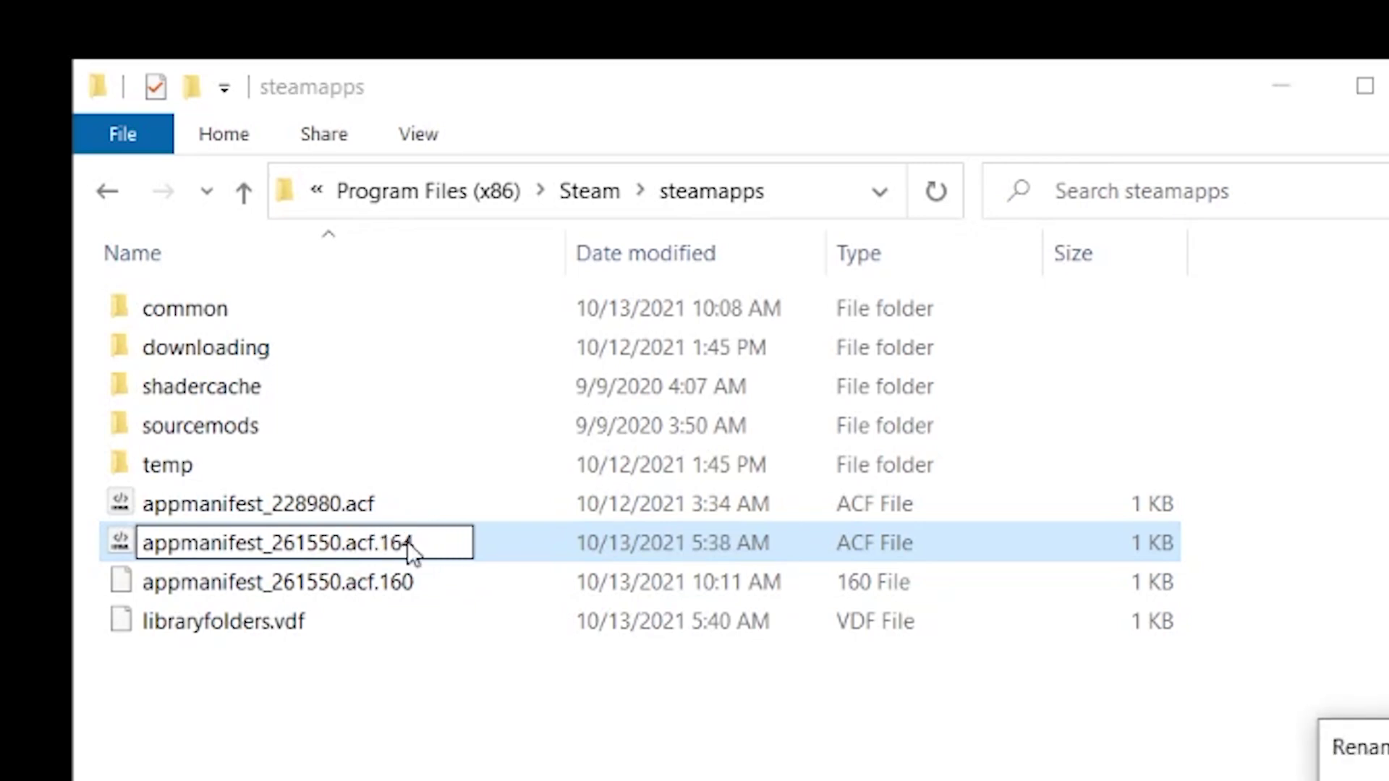
pyautogui.press('Return')
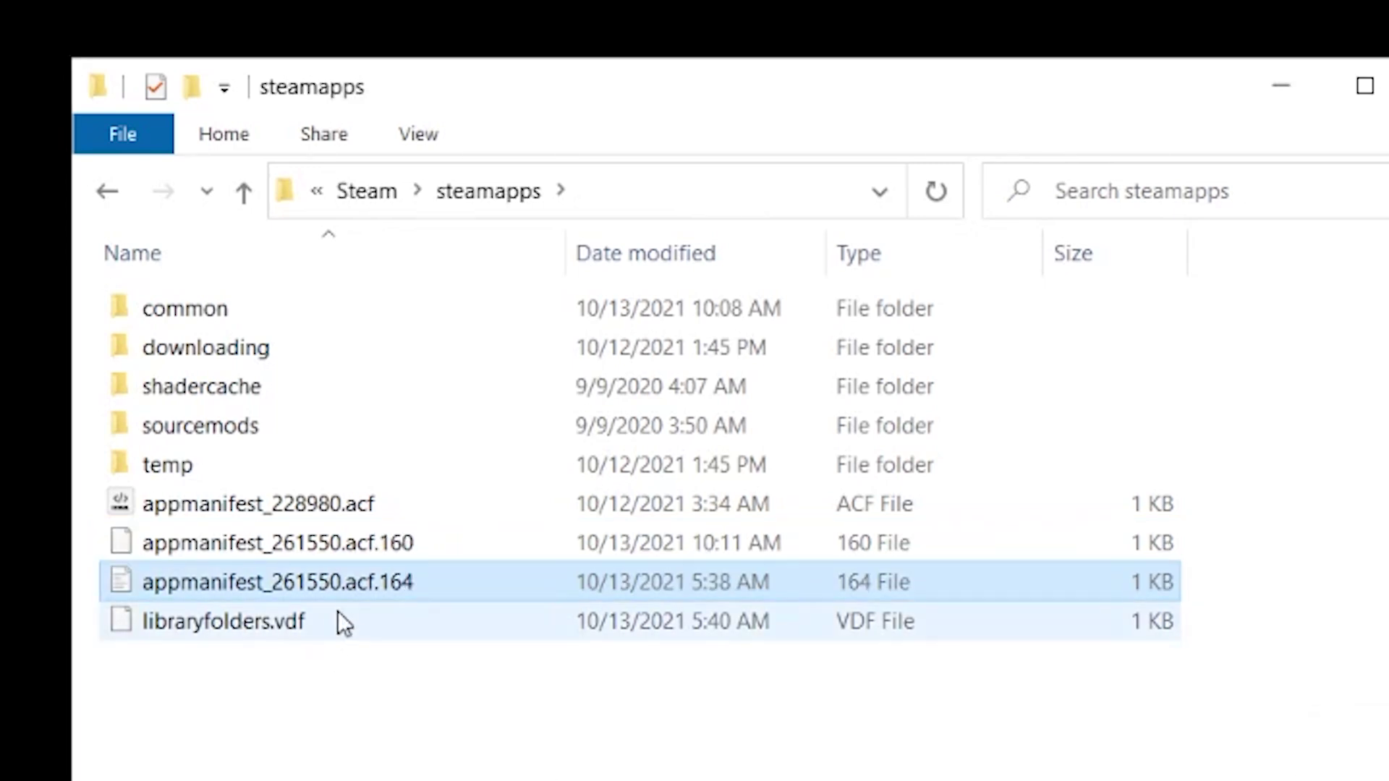
# Step: Activate the 1.6.0 manifest by renaming appmanifest_261550.acf.160 to appmanifest_261550.acf and accepting the extension change
pyautogui.click(364, 547)
pyautogui.click(419, 541)
pyautogui.press('End')
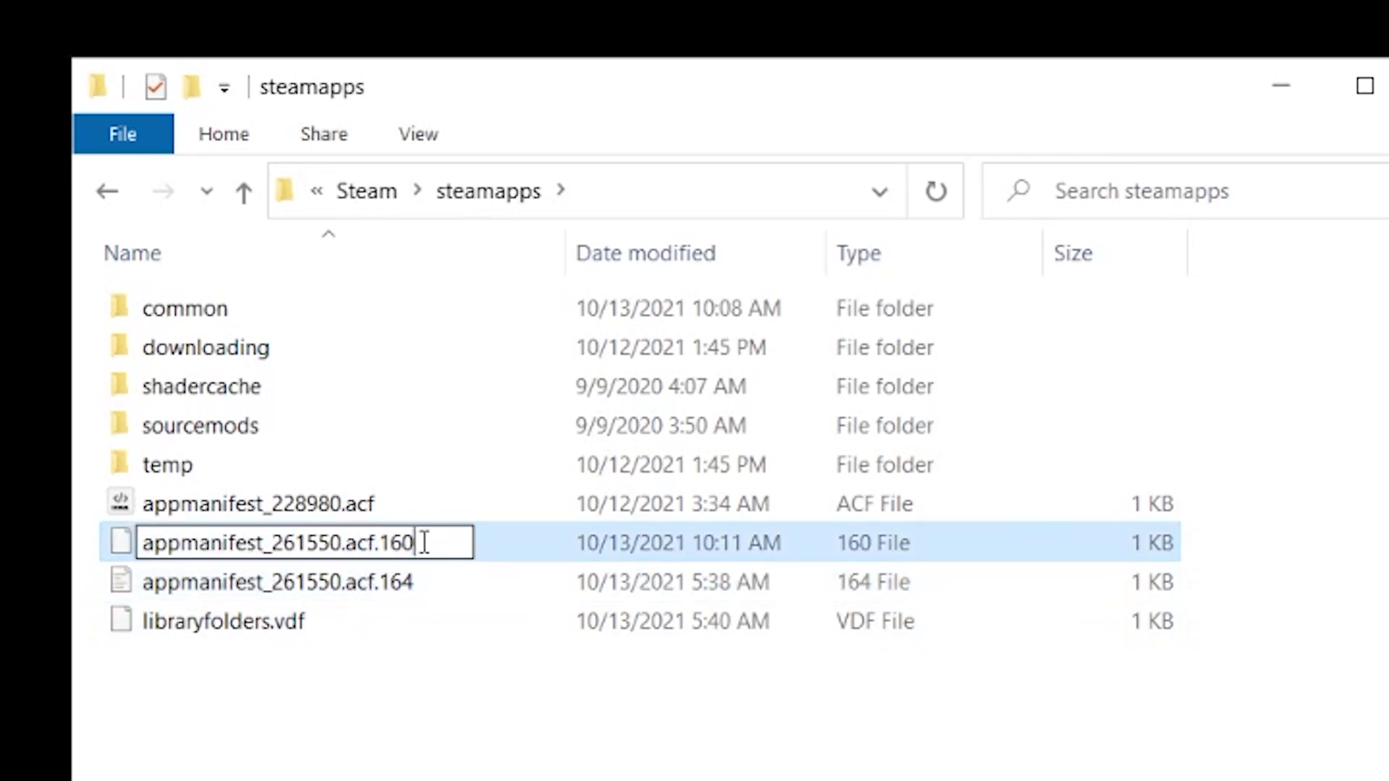
pyautogui.press('BackSpace')
pyautogui.press('BackSpace')
pyautogui.press('BackSpace')
pyautogui.press('BackSpace')
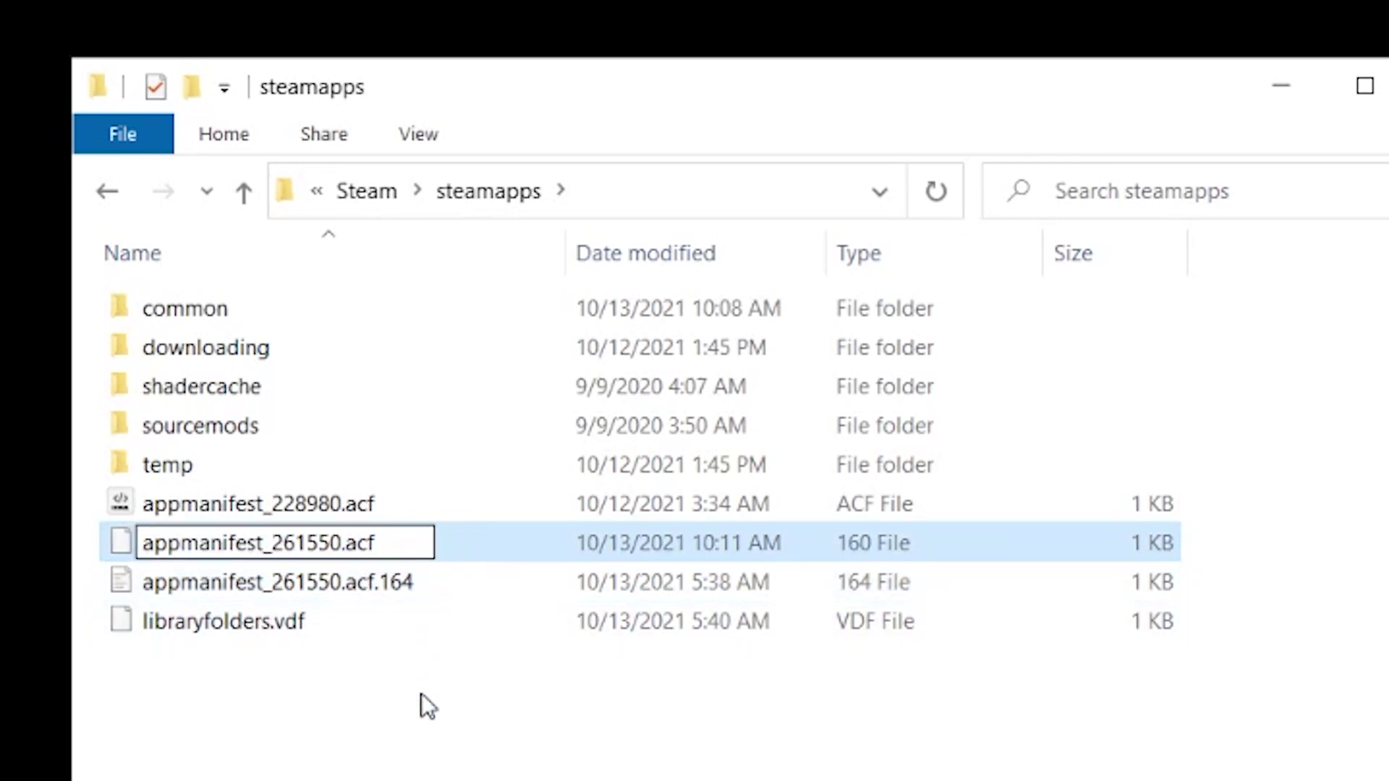
pyautogui.press('Return')
pyautogui.press('Return')
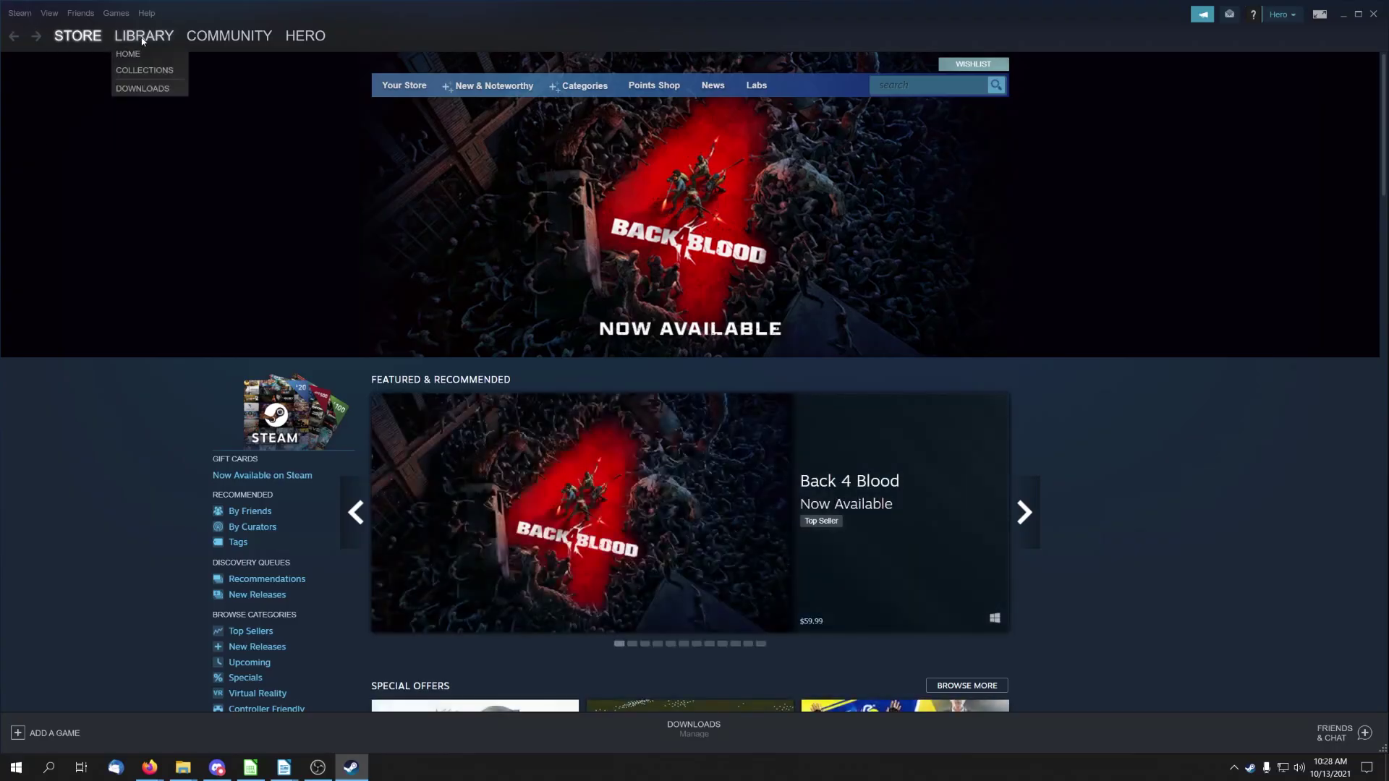
# Step: Switch to Steam, launch Mount & Blade II: Bannerlord from the library, and start the game from its launcher
pyautogui.click(143, 36)
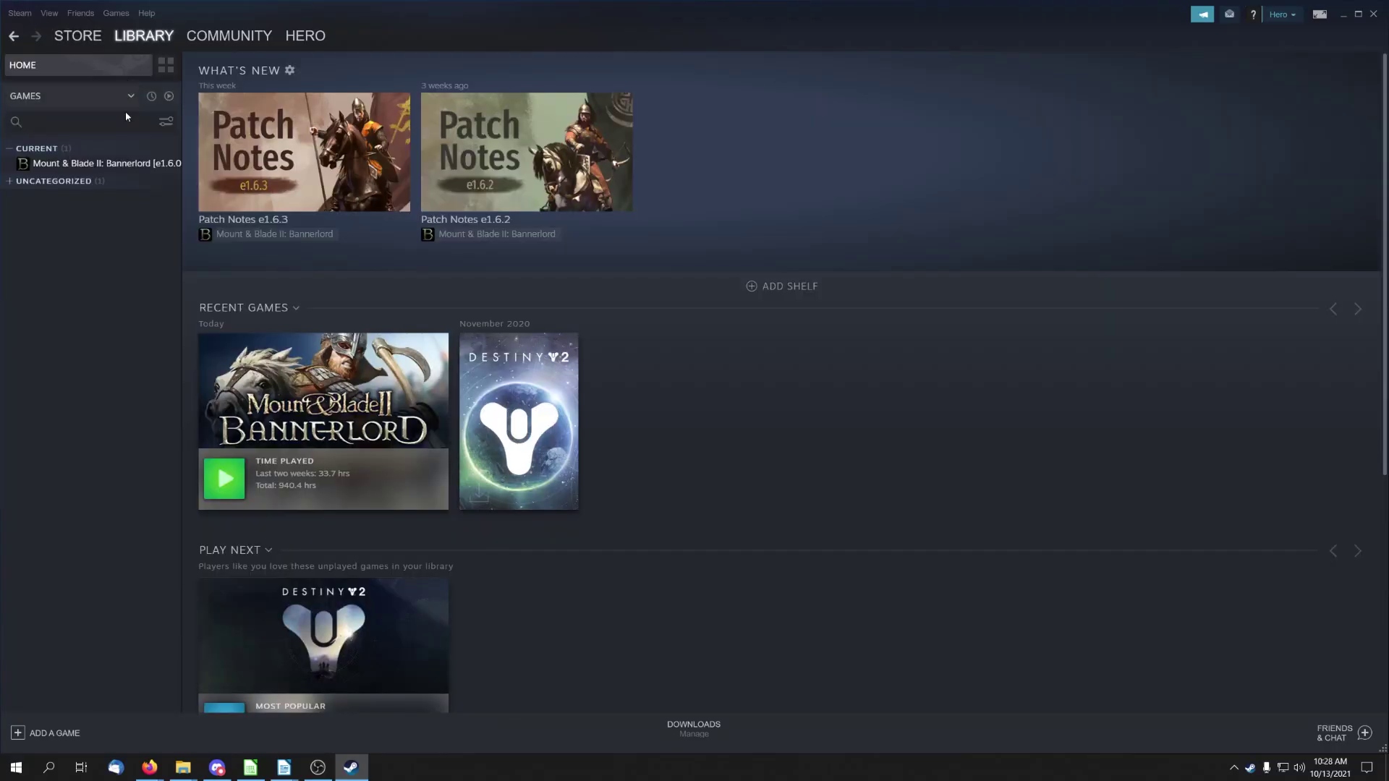
pyautogui.click(123, 167)
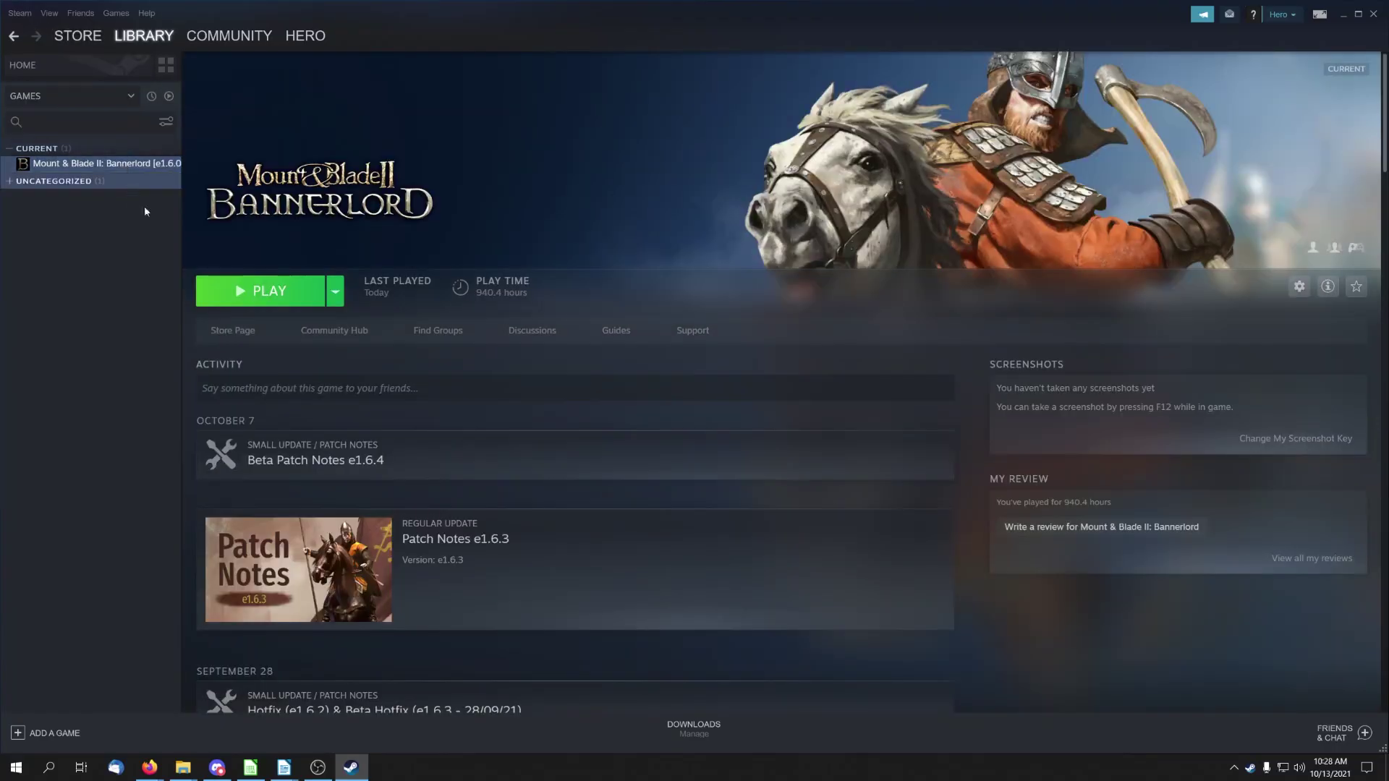
pyautogui.click(257, 293)
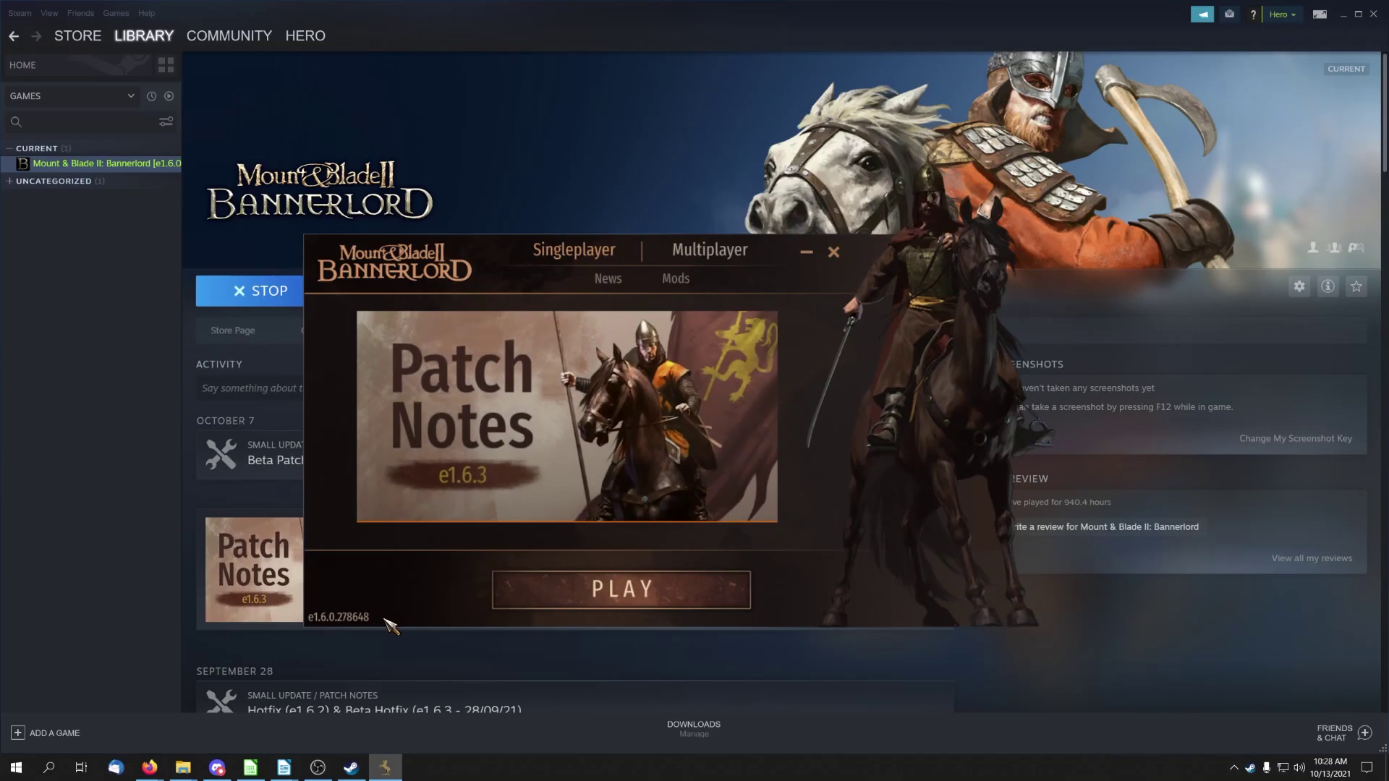
pyautogui.click(709, 578)
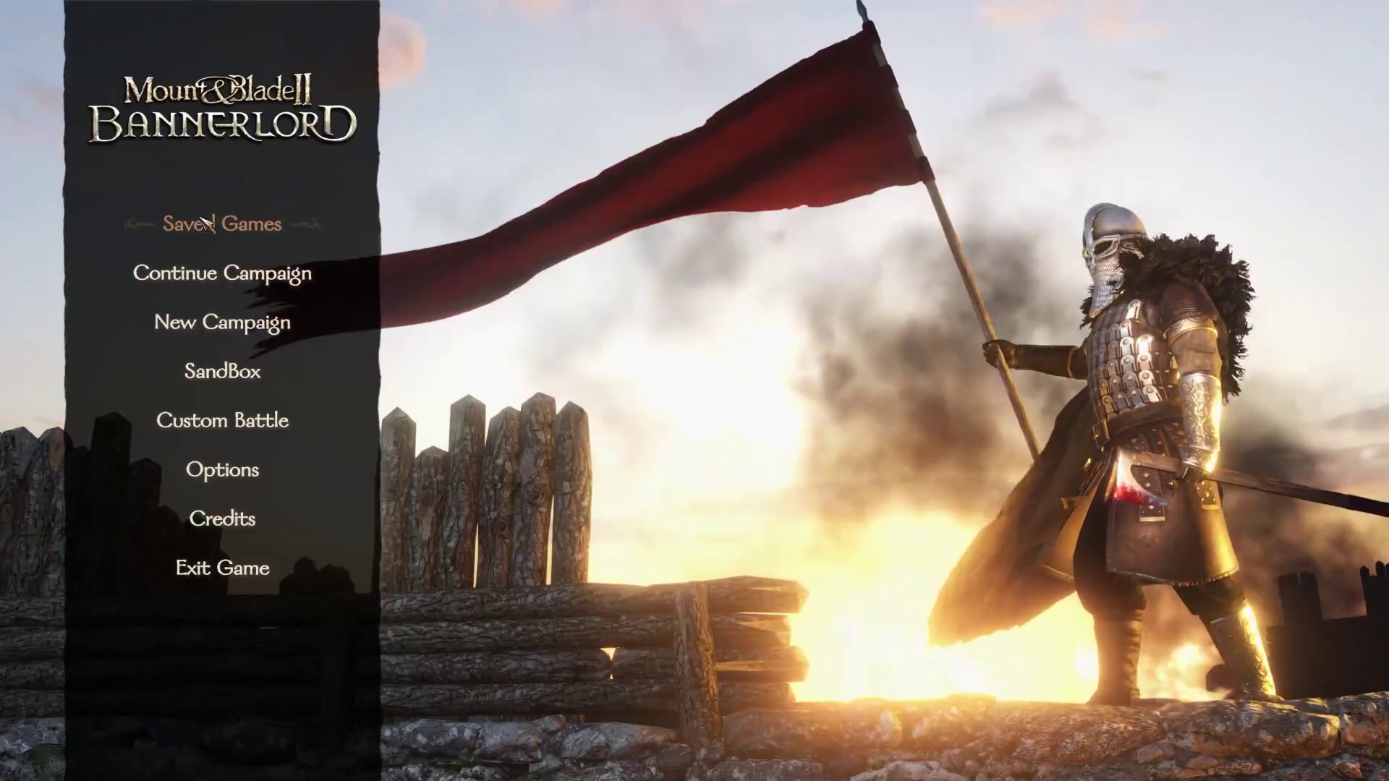
# Step: Open Bannerlord's saved campaigns and choose a save from the list to test the active version
pyautogui.click(205, 225)
pyautogui.scroll(-5, 210, 319)
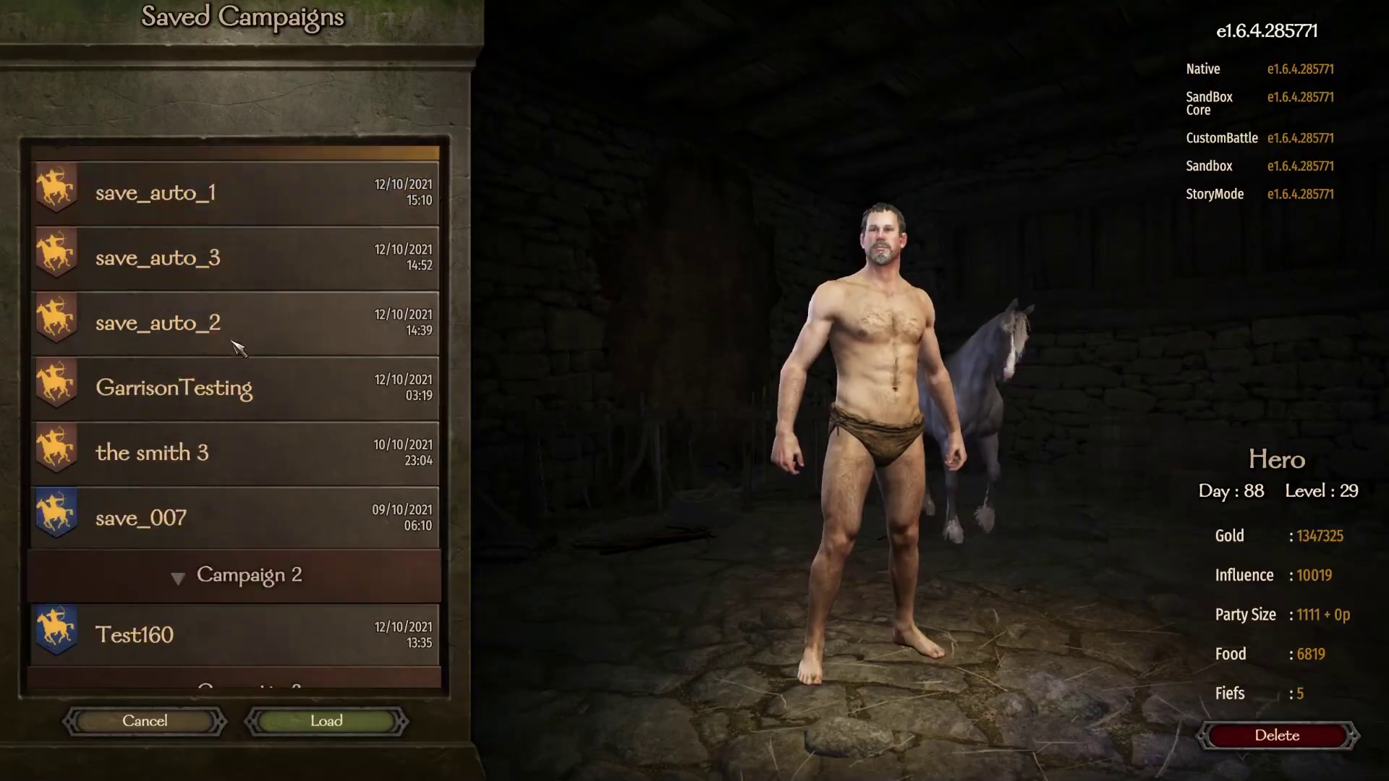
pyautogui.click(211, 347)
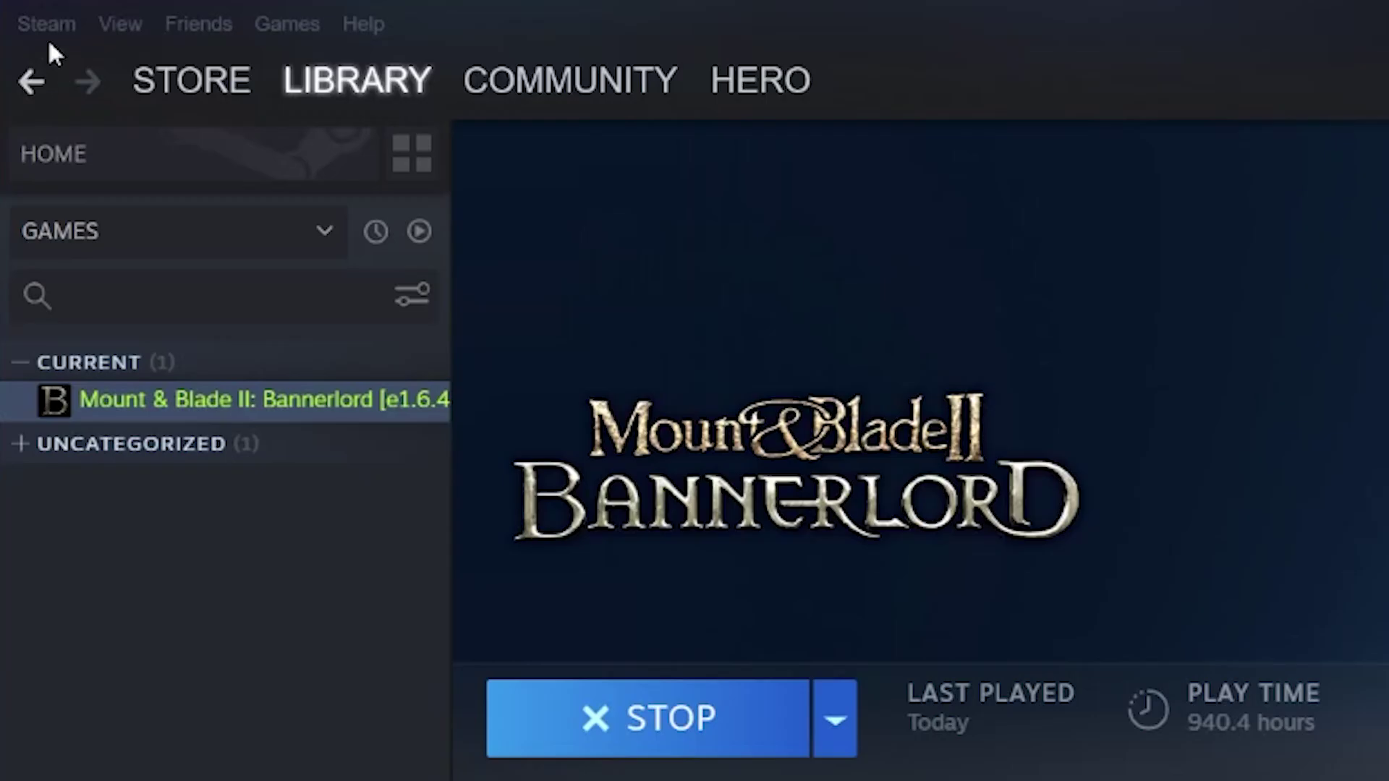
# Step: Exit Steam and rename appmanifest_261550.acf to appmanifest_261550.acf.164 in the steamapps folder, accepting the extension change
pyautogui.click(65, 24)
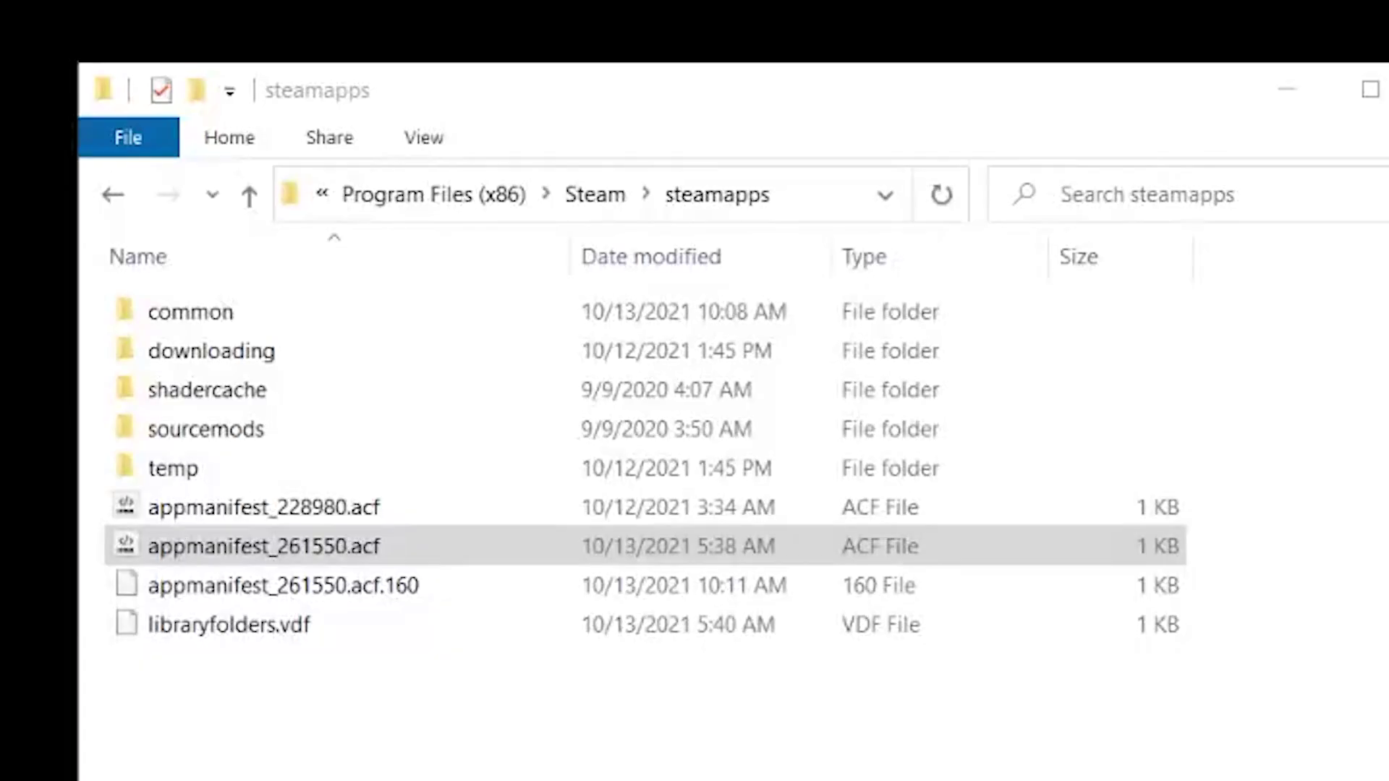
pyautogui.click(784, 93)
pyautogui.click(387, 546)
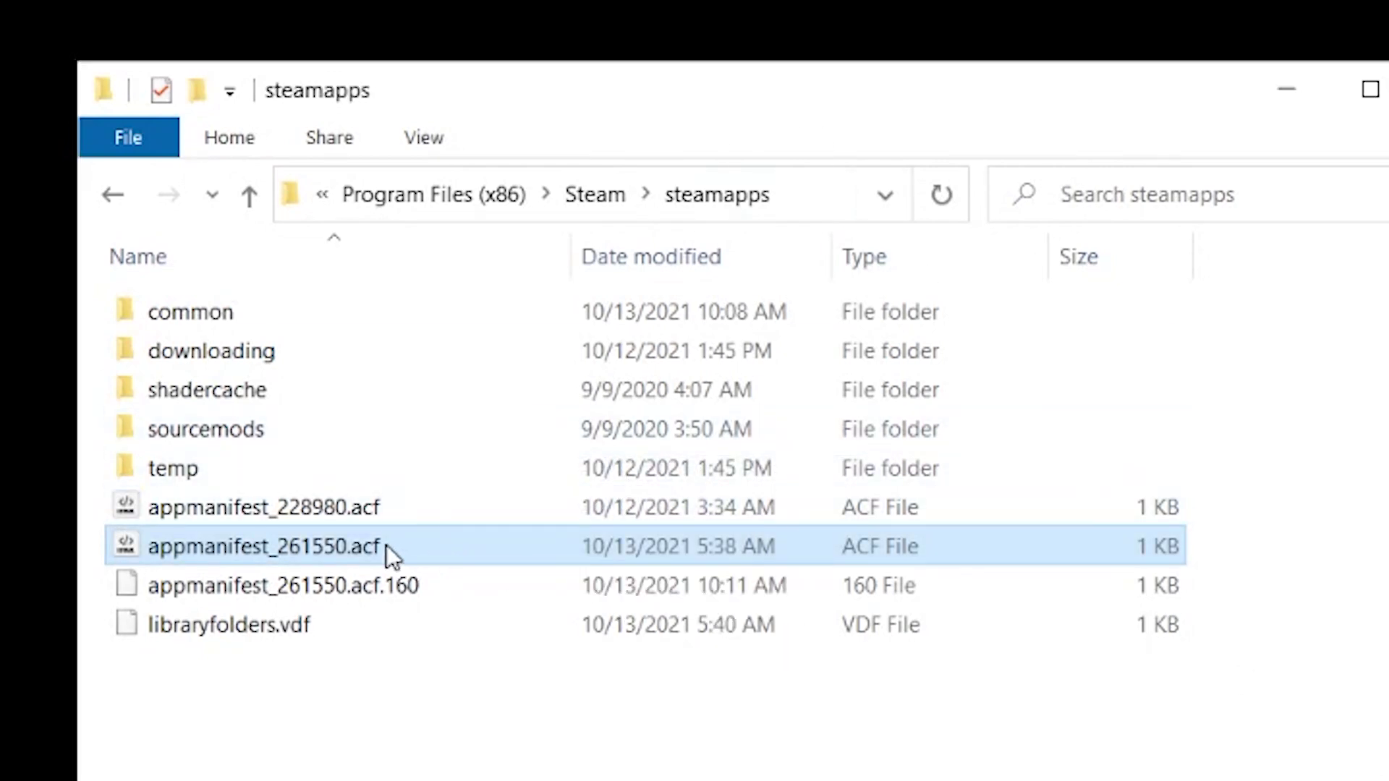
pyautogui.click(413, 546)
pyautogui.write('.164')
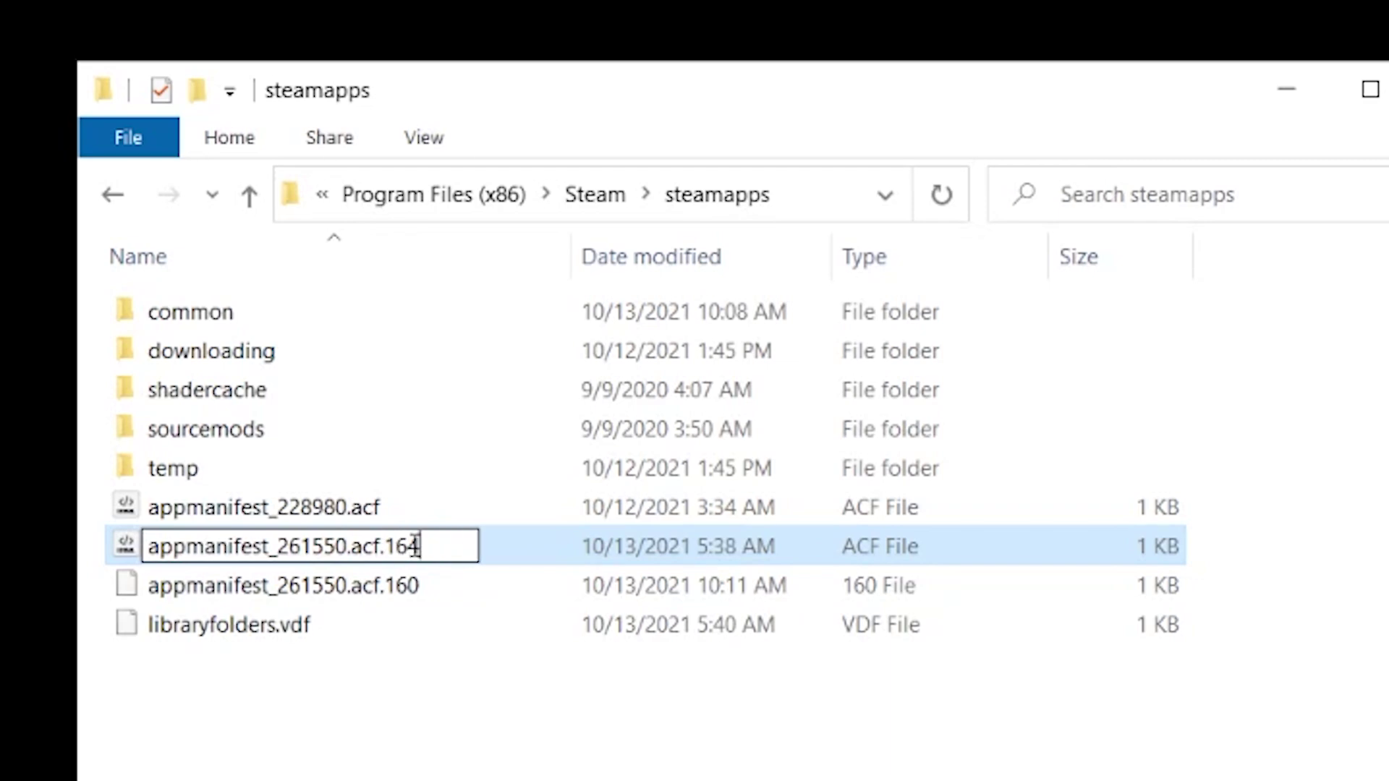
pyautogui.press('Return')
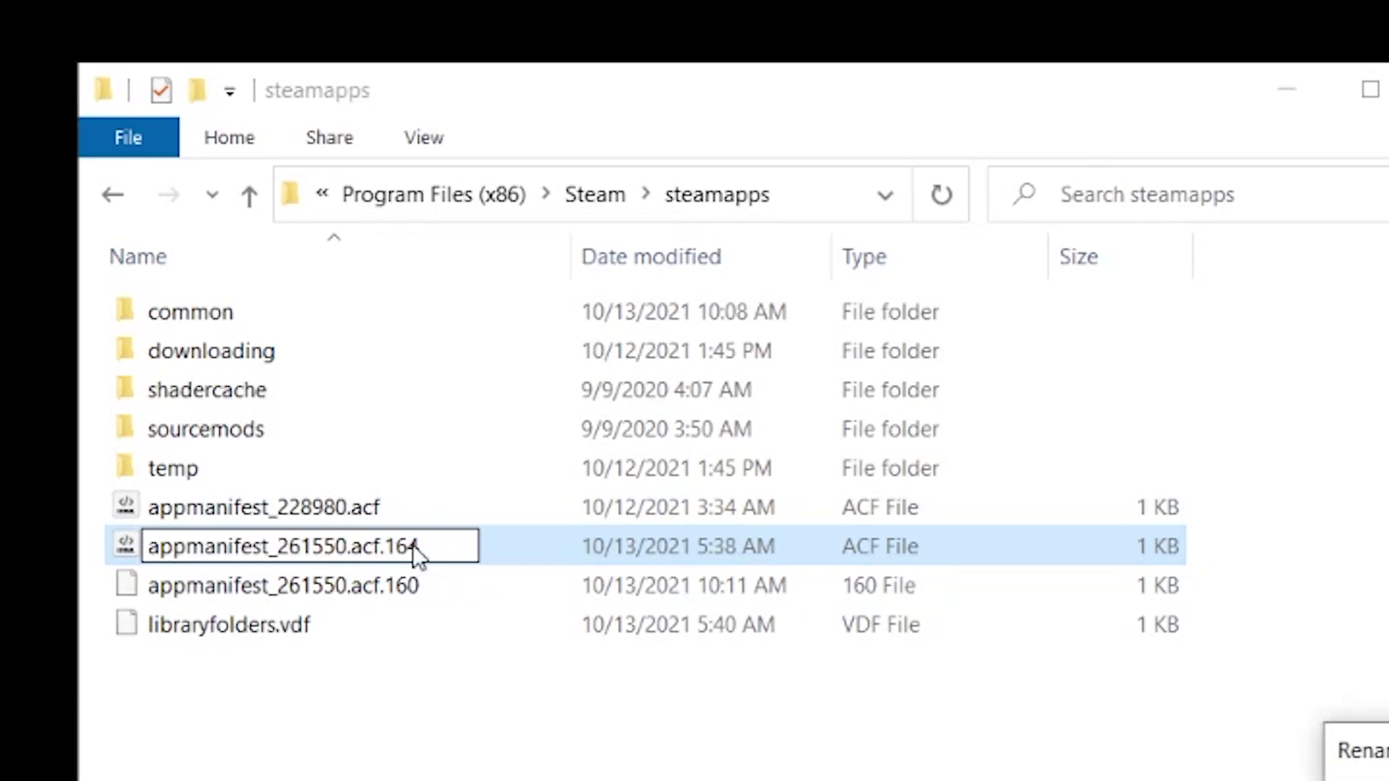
pyautogui.press('Return')
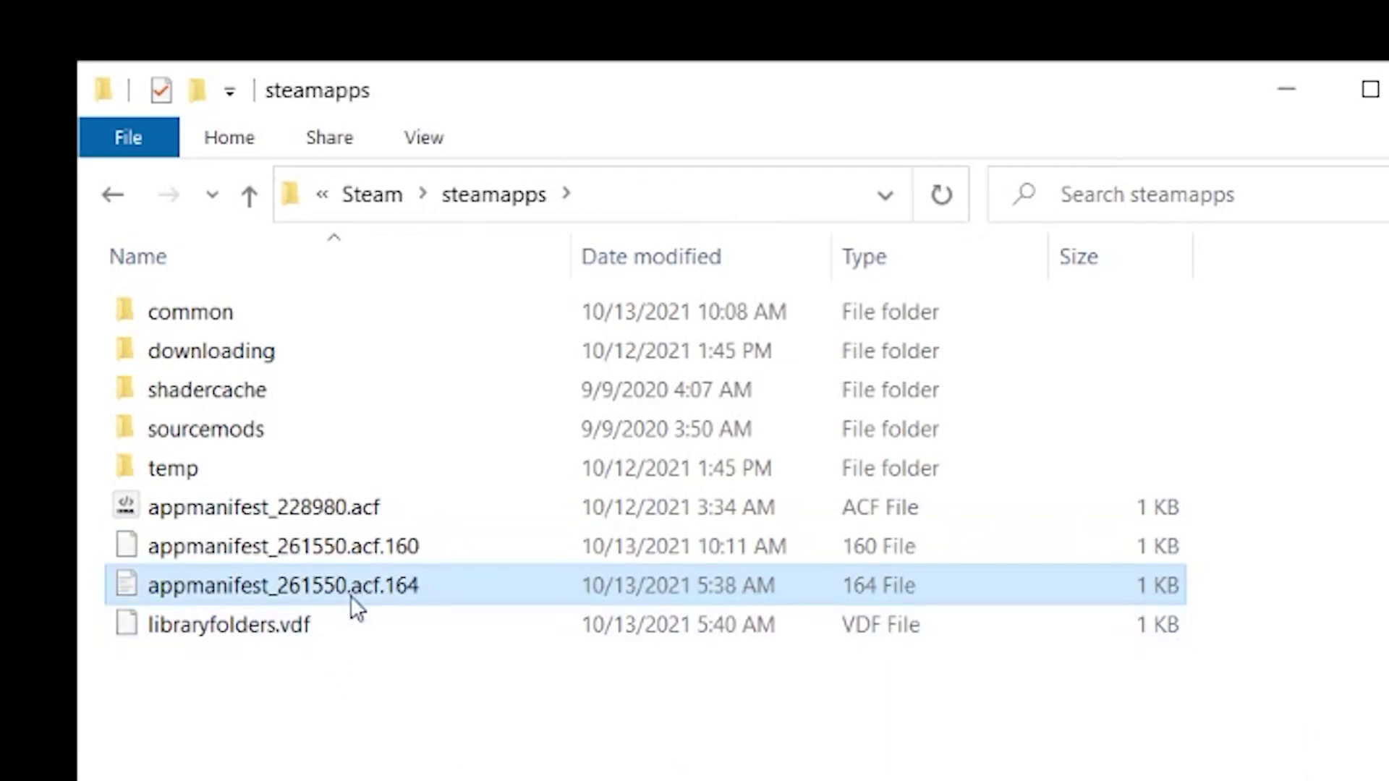
# Step: Make the 1.6.0 manifest active by renaming appmanifest_261550.acf.160 to appmanifest_261550.acf and accepting the extension change
pyautogui.click(370, 550)
pyautogui.click(424, 544)
pyautogui.press('End')
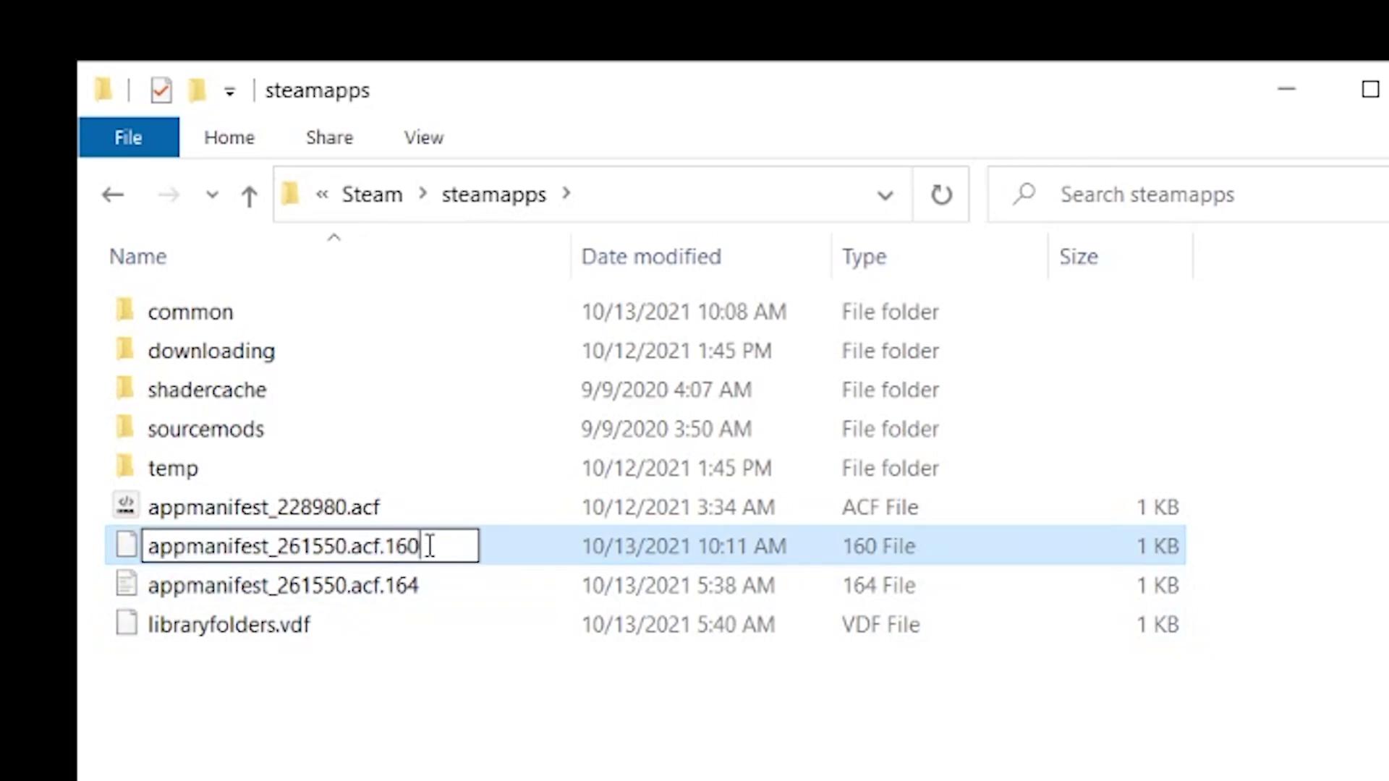
pyautogui.press('BackSpace')
pyautogui.press('BackSpace')
pyautogui.press('BackSpace')
pyautogui.press('BackSpace')
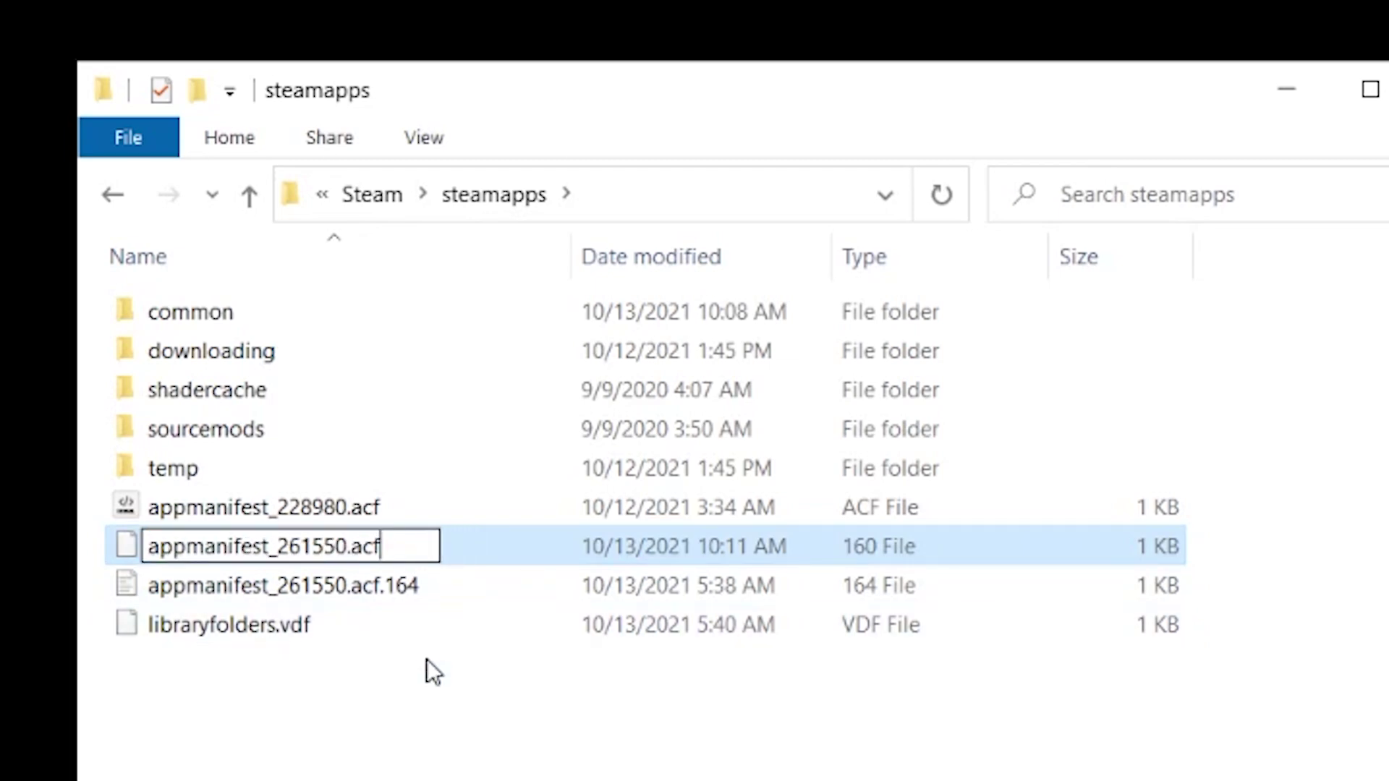
pyautogui.press('Return')
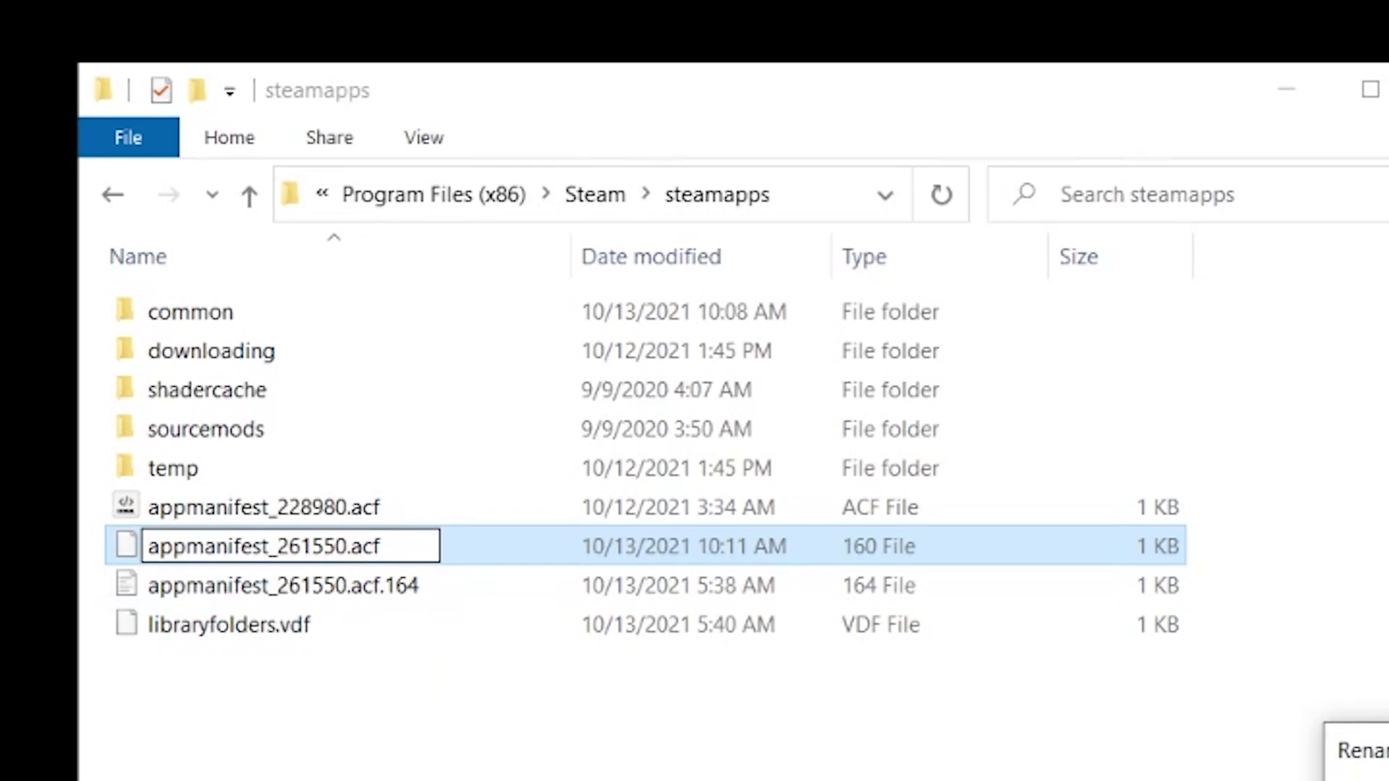
pyautogui.press('Return')
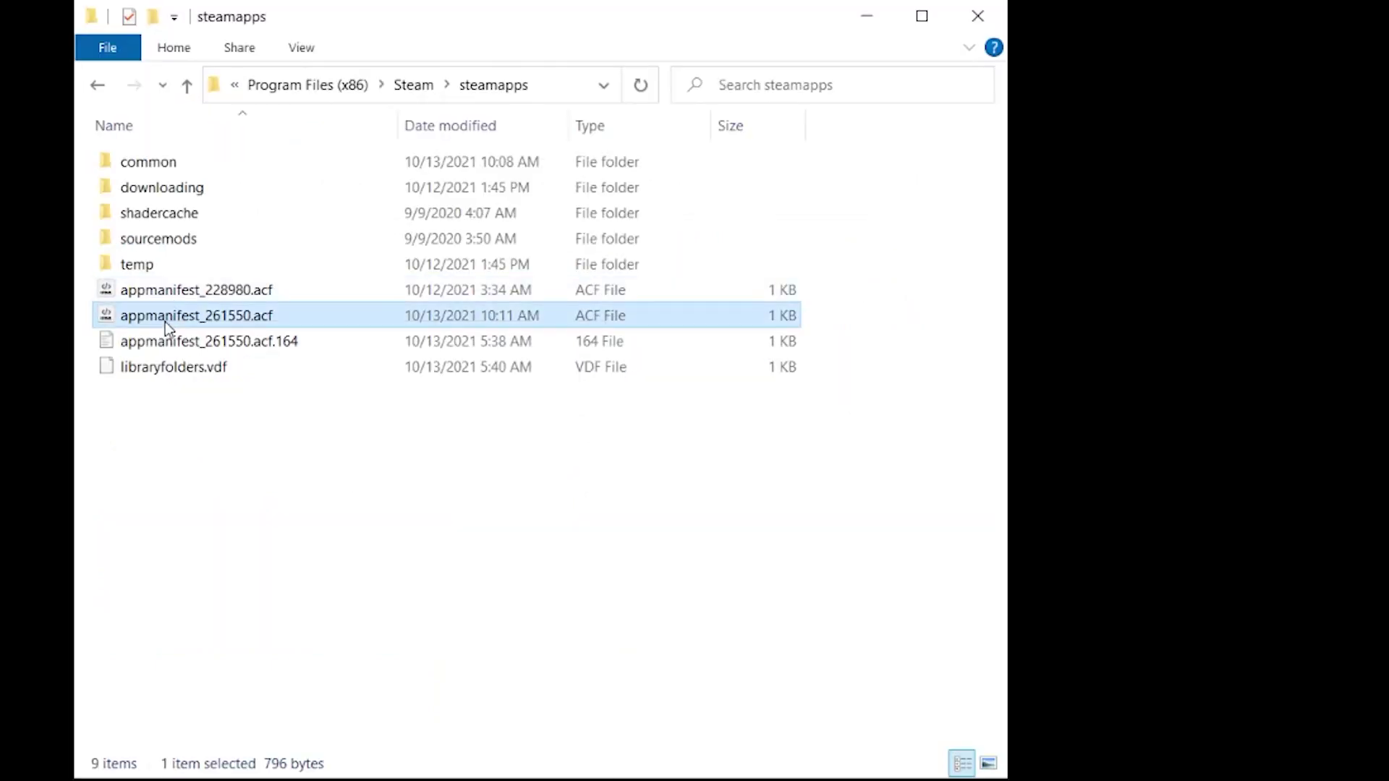
# Step: Open appmanifest_261550.acf in Notepad and highlight the betakey value in the UserConfig section to examine it
pyautogui.rightClick(165, 322)
pyautogui.moveTo(232, 471)
pyautogui.click(691, 502)
pyautogui.scroll(-2, 509, 354)
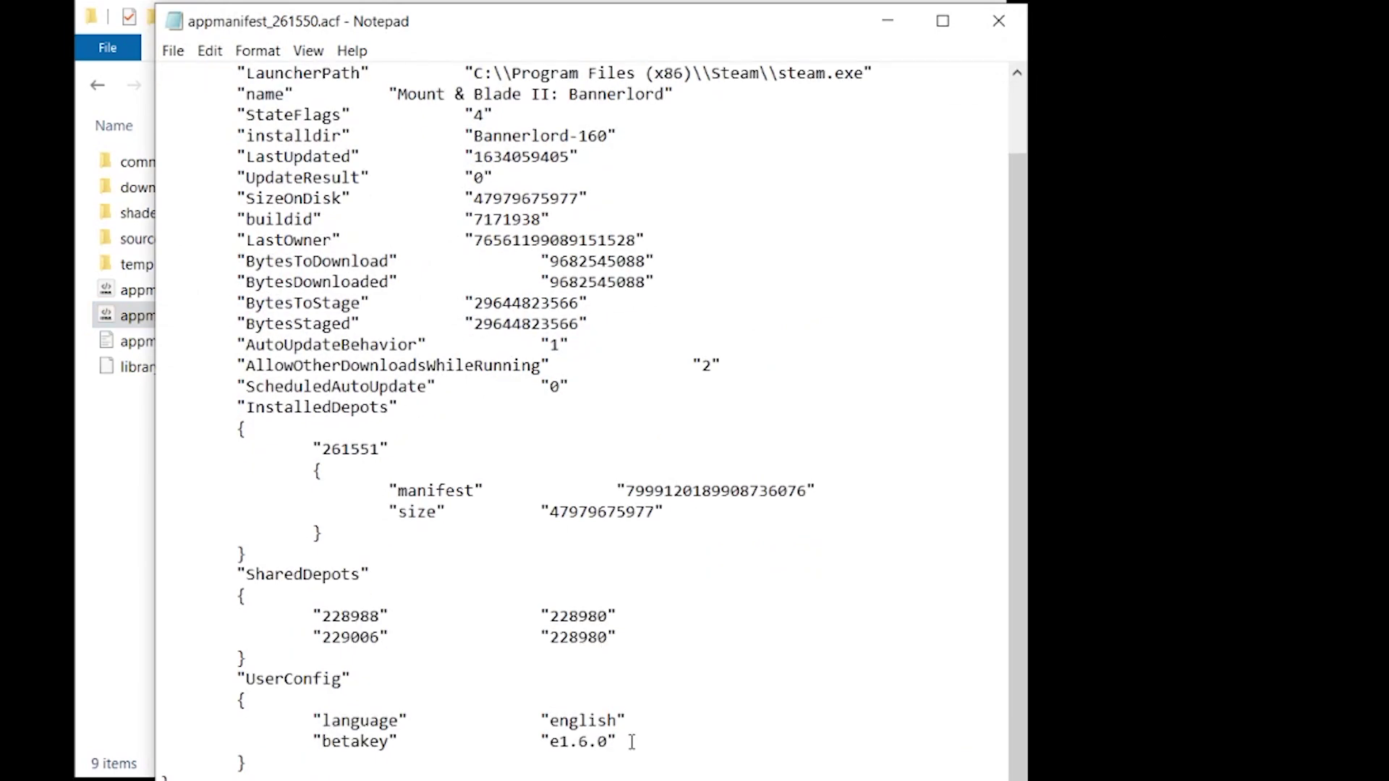
pyautogui.moveTo(619, 741); pyautogui.dragTo(538, 742)
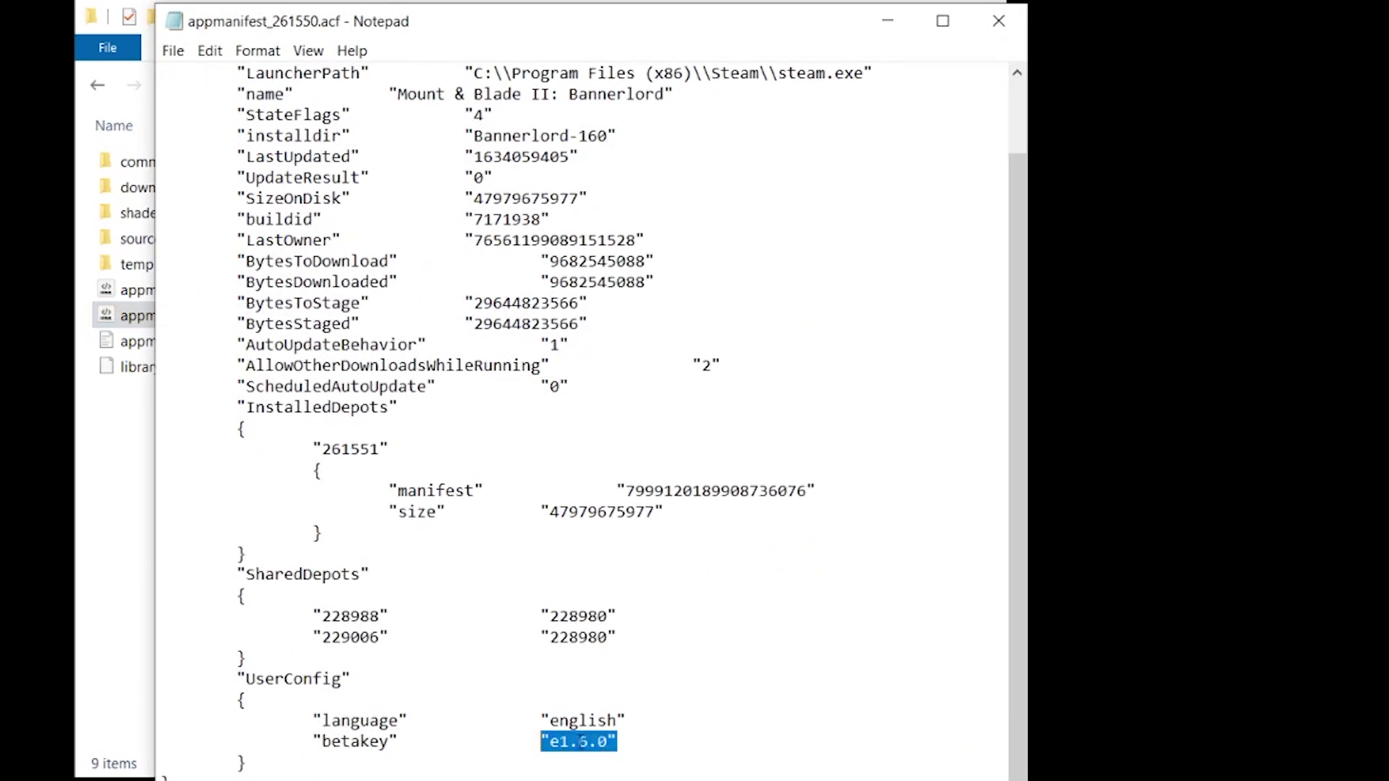